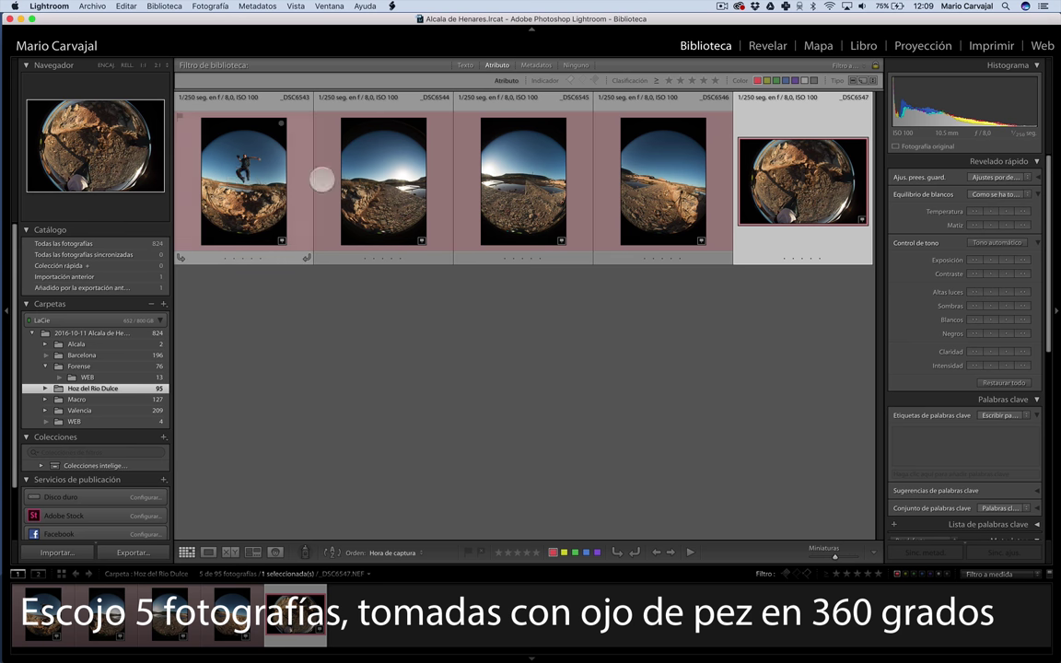
- Open the first jumping-man fisheye photo in Lightroom's Loupe view
{"action": "double_click", "coordinate": [240, 178]}
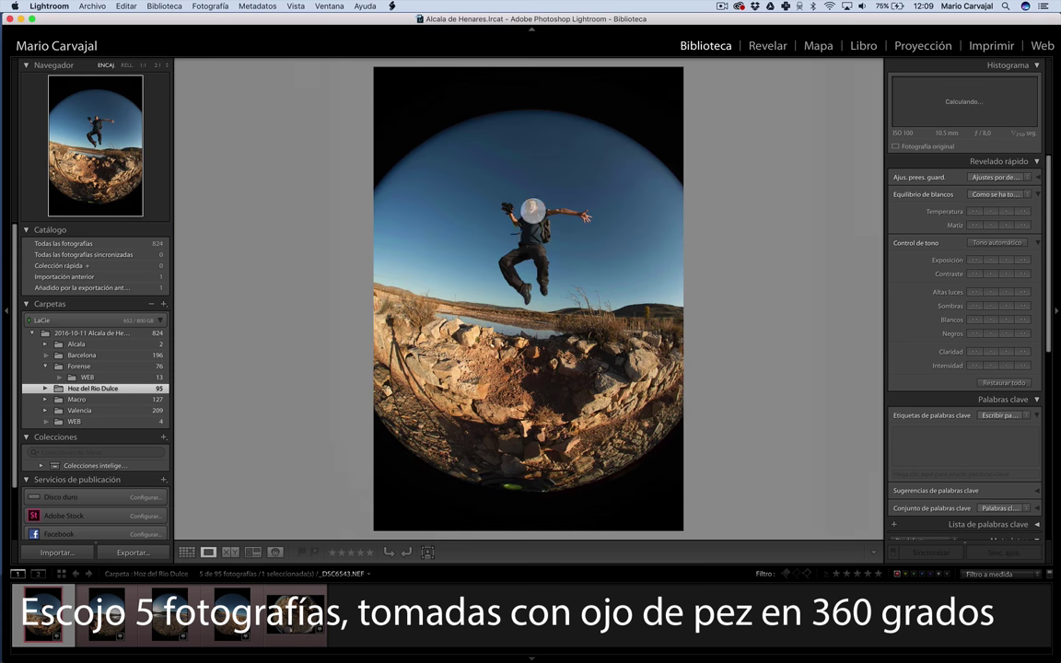
- Inspect the jumping-man photo at 1:1 and raise its Exposure to +0.42 in Basic
{"action": "left_click", "coordinate": [531, 233]}
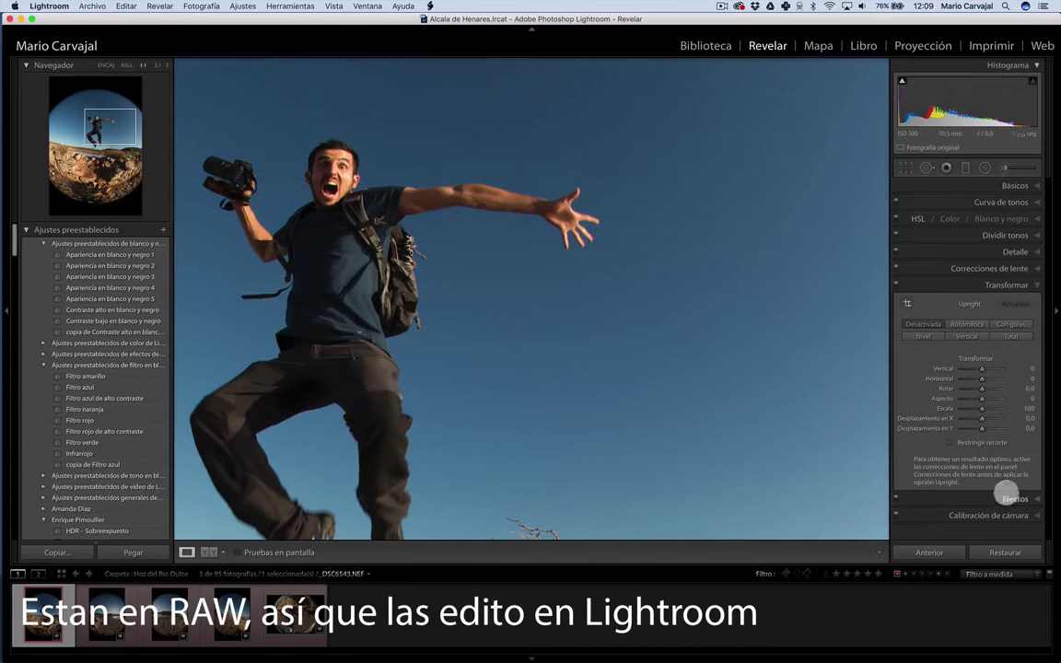
{"action": "left_click", "coordinate": [989, 268]}
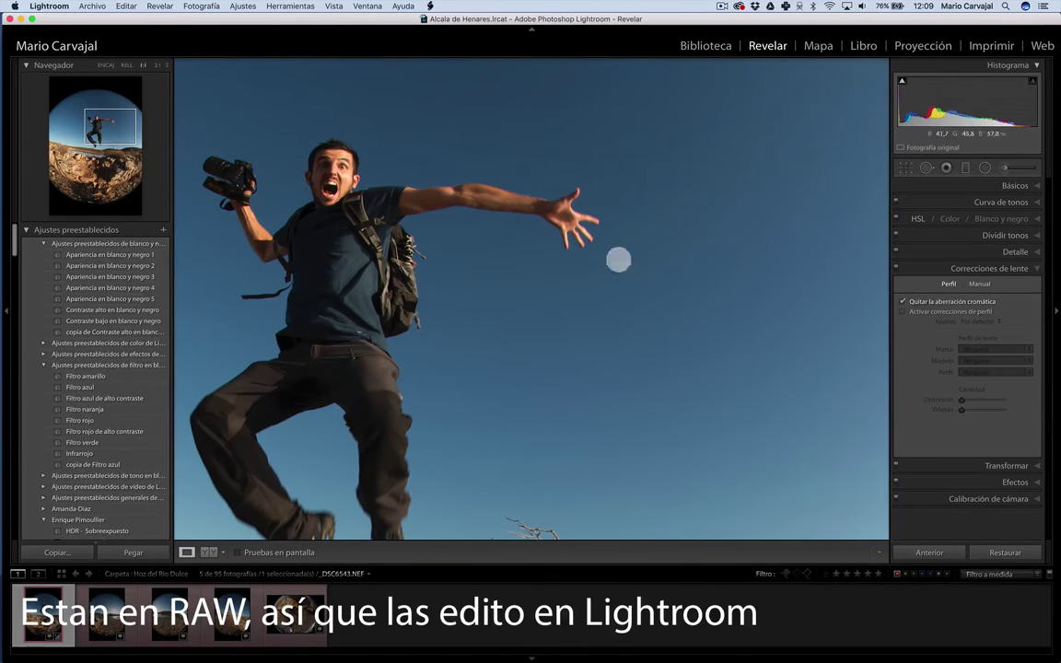
{"action": "key", "text": "z"}
{"action": "left_click", "coordinate": [1013, 185]}
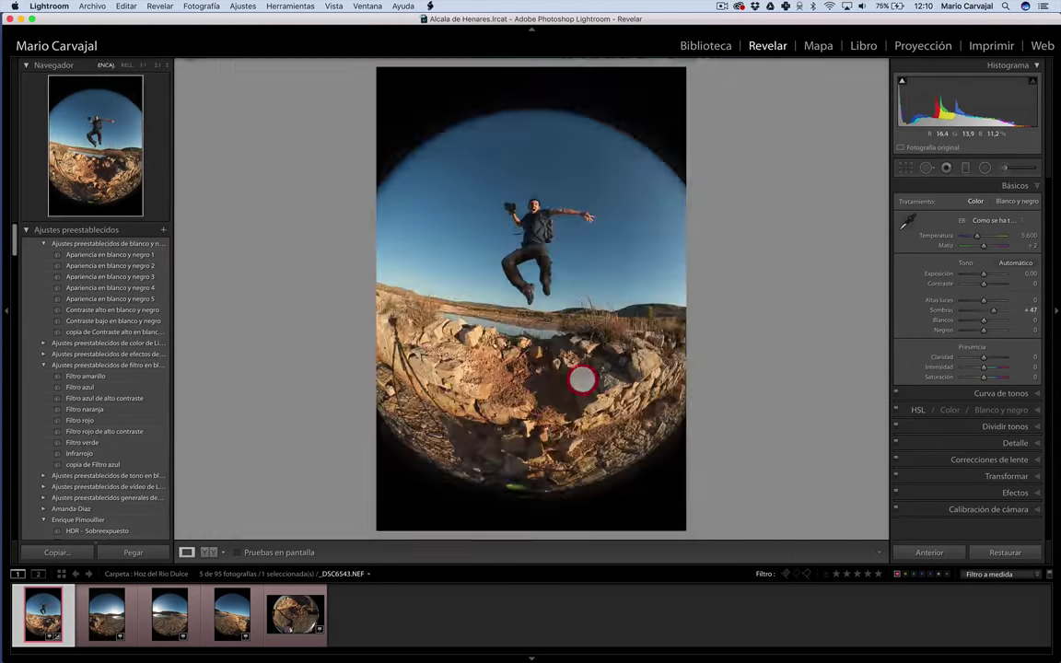
{"action": "left_click_drag", "start_coordinate": [582, 379], "coordinate": [627, 378]}
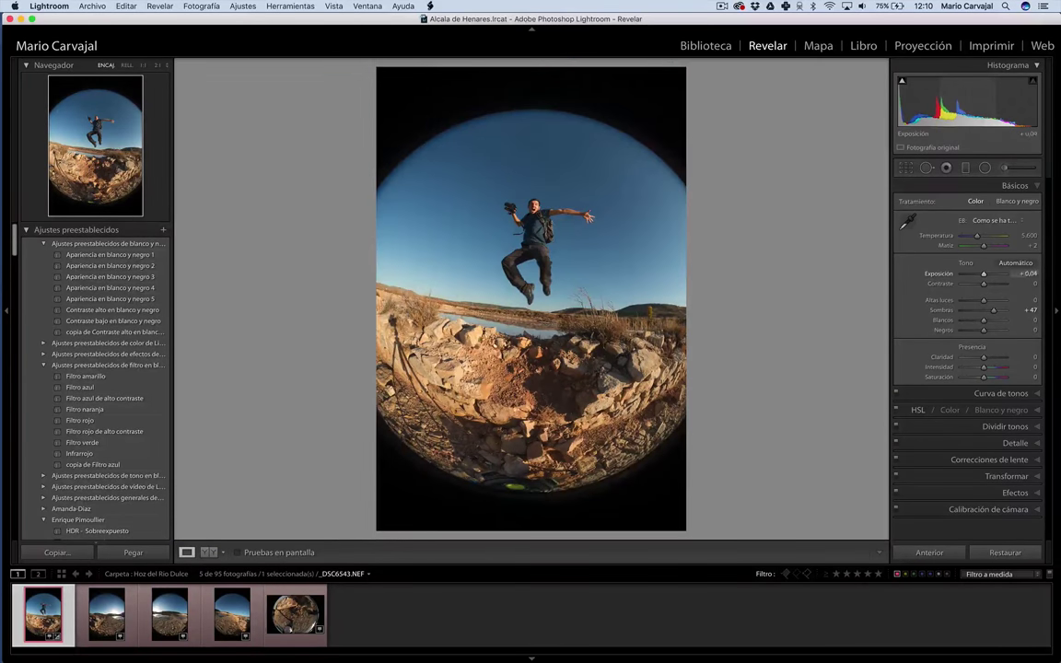
{"action": "mouse_move", "coordinate": [1027, 274]}
{"action": "left_mouse_down"}
{"action": "mouse_move", "coordinate": [1031, 319]}
{"action": "mouse_move", "coordinate": [975, 300]}
{"action": "left_mouse_up"}
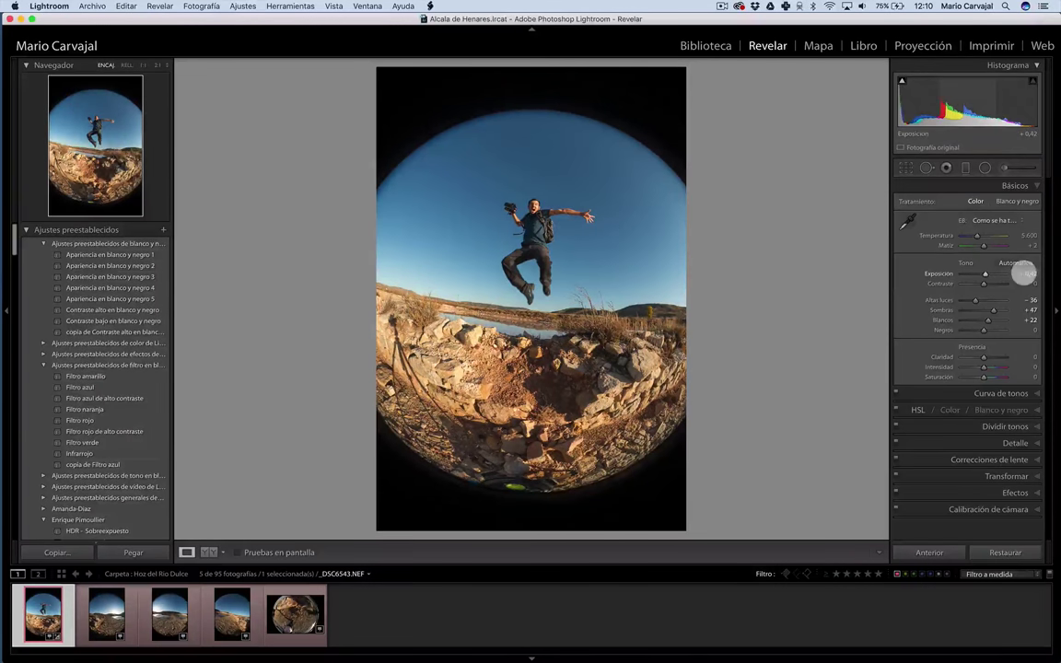
- Copy the develop settings to the second fisheye shot and lower its Highlights to -46
{"action": "key", "text": "super+shift+c"}
{"action": "key", "text": "Return"}
{"action": "key", "text": "super+d"}
{"action": "key", "text": "super+z"}
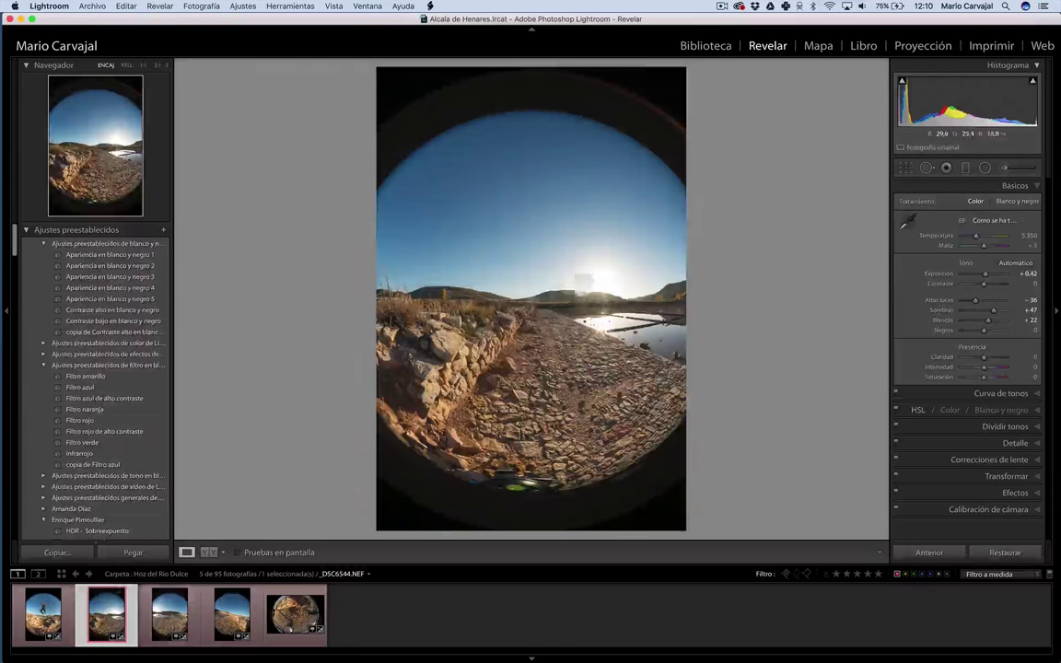
{"action": "left_click_drag", "start_coordinate": [965, 299], "coordinate": [972, 299]}
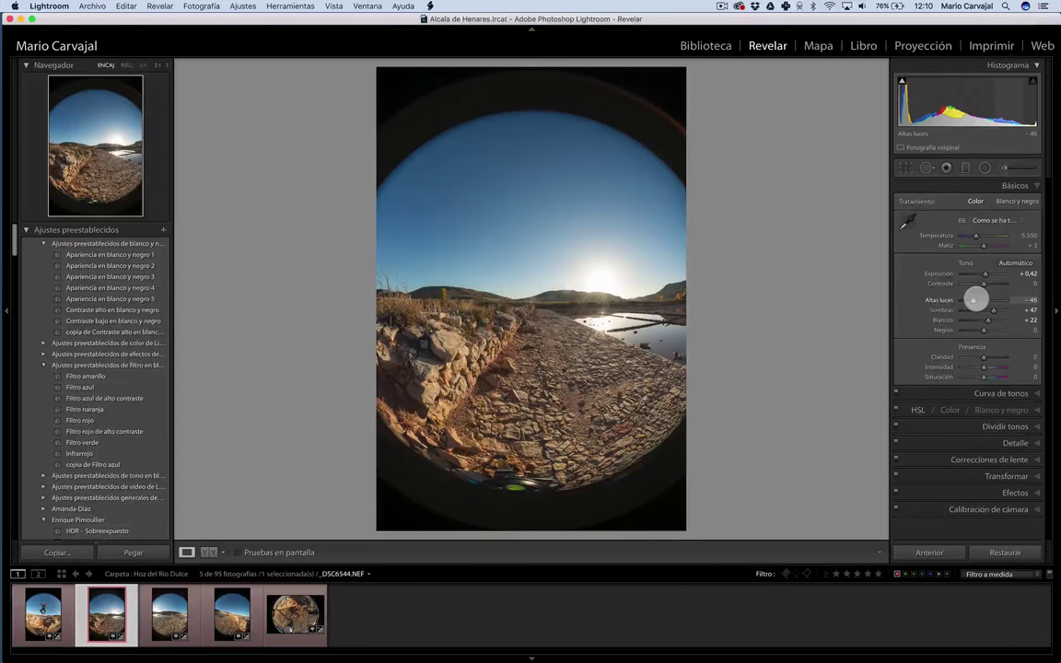
- Paste the copied develop settings onto the fourth photo and review the fourth and fifth shots
{"action": "key", "text": "super+shift+c"}
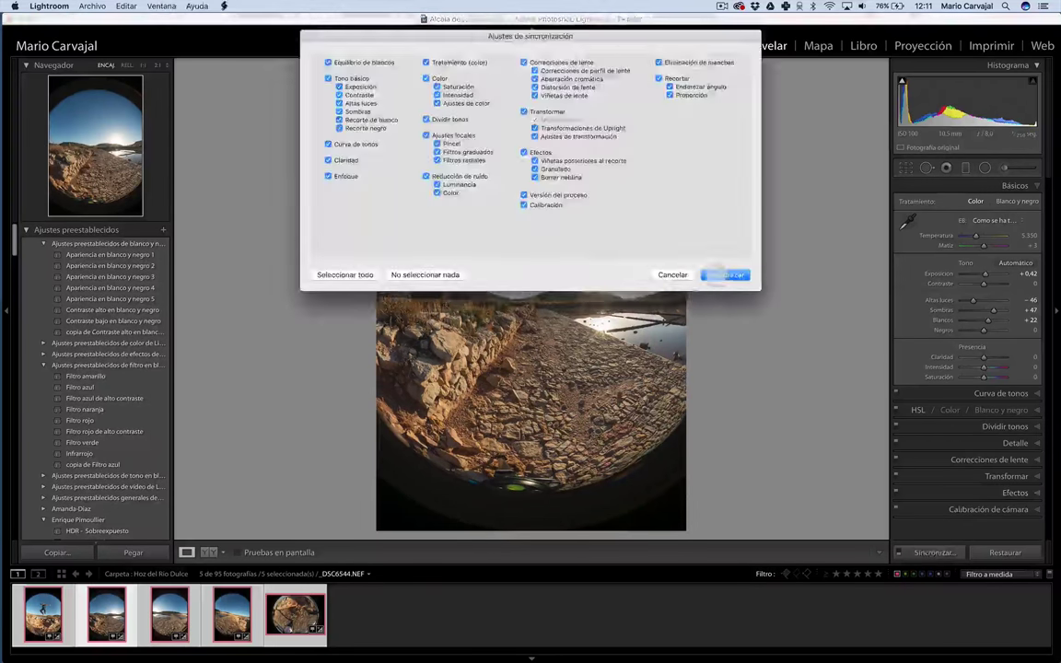
{"action": "key", "text": "Return"}
{"action": "key", "text": "super+d"}
{"action": "left_click", "coordinate": [232, 615]}
{"action": "key", "text": "super+shift+v"}
{"action": "key", "text": "z"}
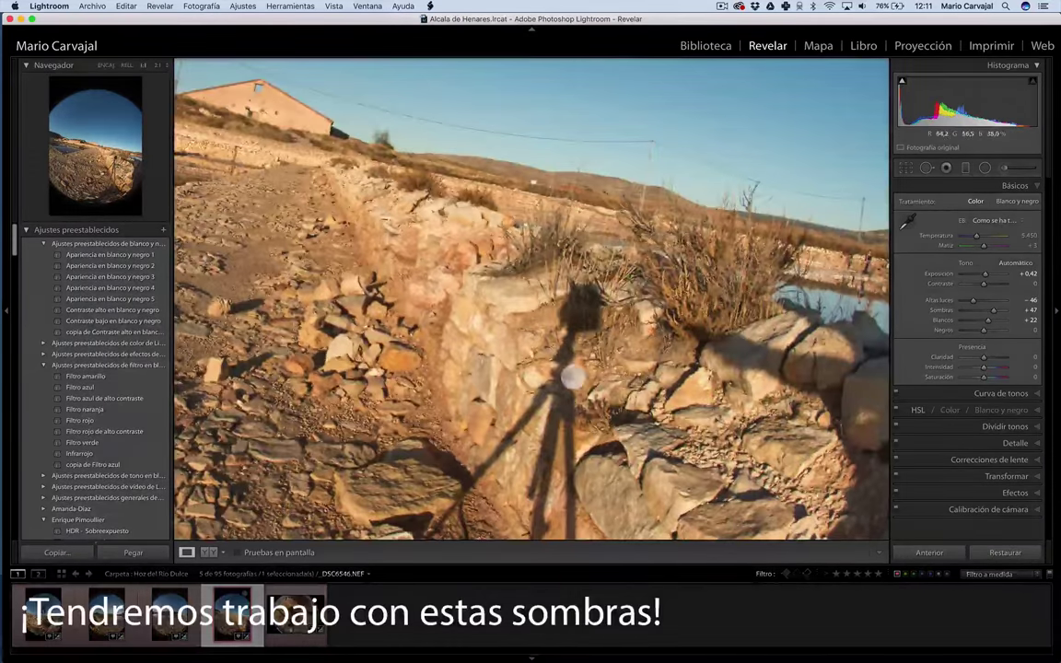
{"action": "key", "text": "z"}
{"action": "left_click", "coordinate": [294, 614]}
{"action": "key", "text": "z"}
{"action": "key", "text": "g"}
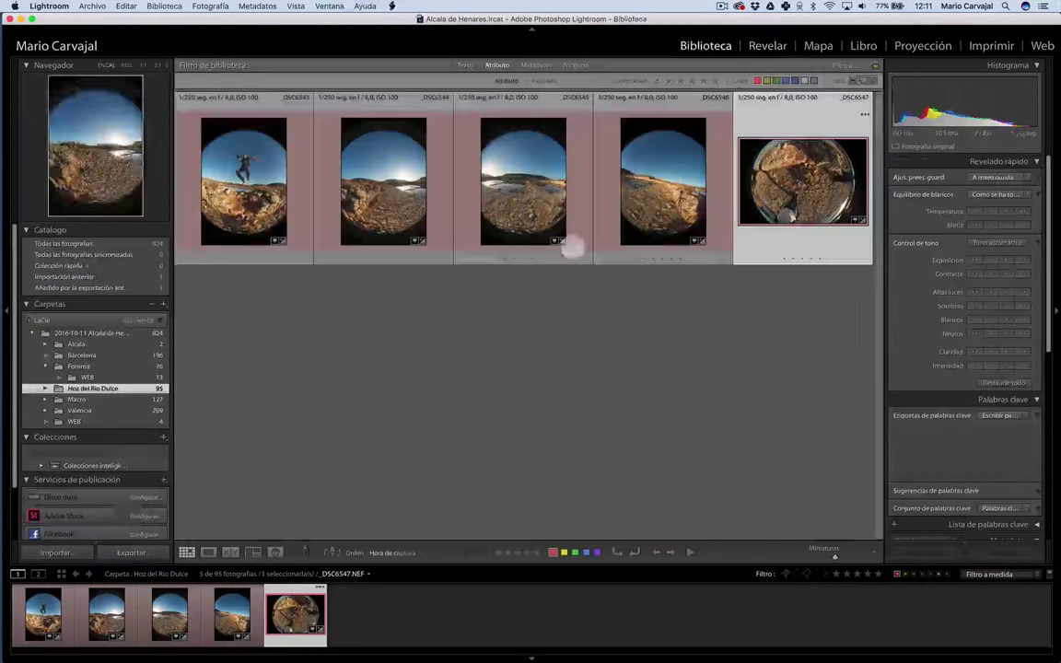
- Set the first photo to Exposure +0.92 and Highlights -64, then sync all five
{"action": "double_click", "coordinate": [221, 161]}
{"action": "key", "text": "d"}
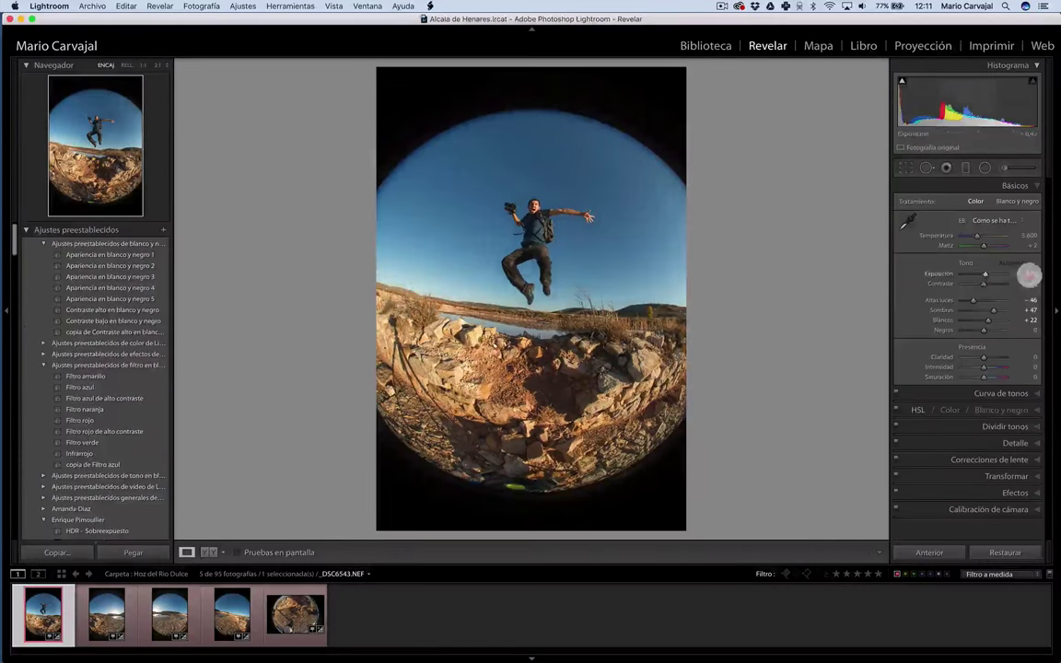
{"action": "left_click_drag", "start_coordinate": [986, 273], "coordinate": [969, 300]}
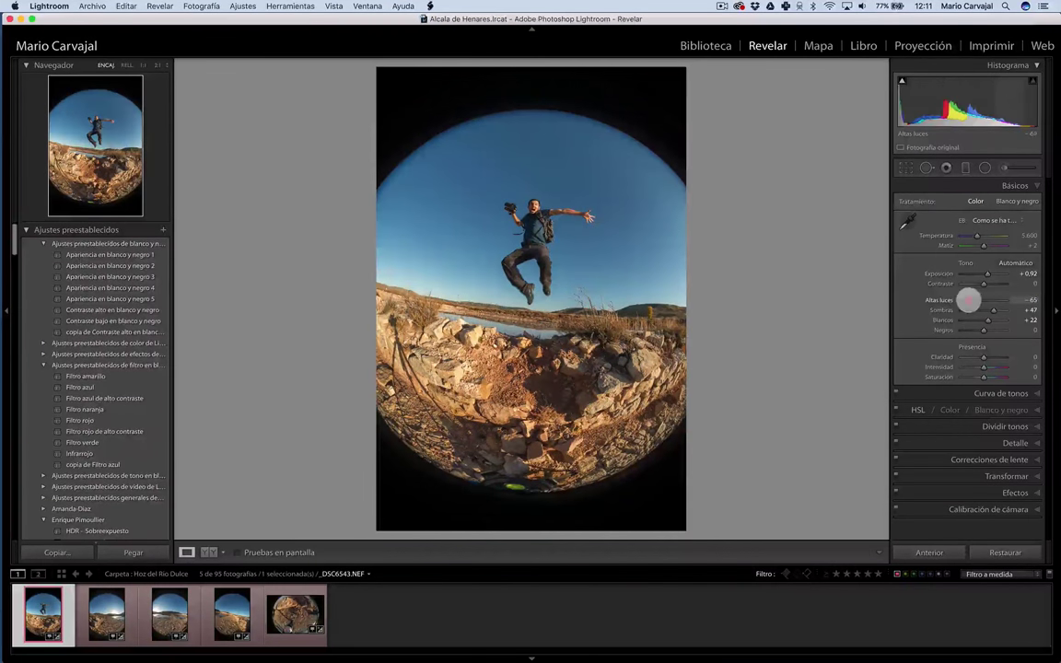
{"action": "key", "text": "super+a"}
{"action": "left_click", "coordinate": [930, 552]}
{"action": "left_click", "coordinate": [726, 274]}
- Export the five photos as TIFF and preview _DSC6543.tif in Finder
{"action": "left_click", "coordinate": [170, 614]}
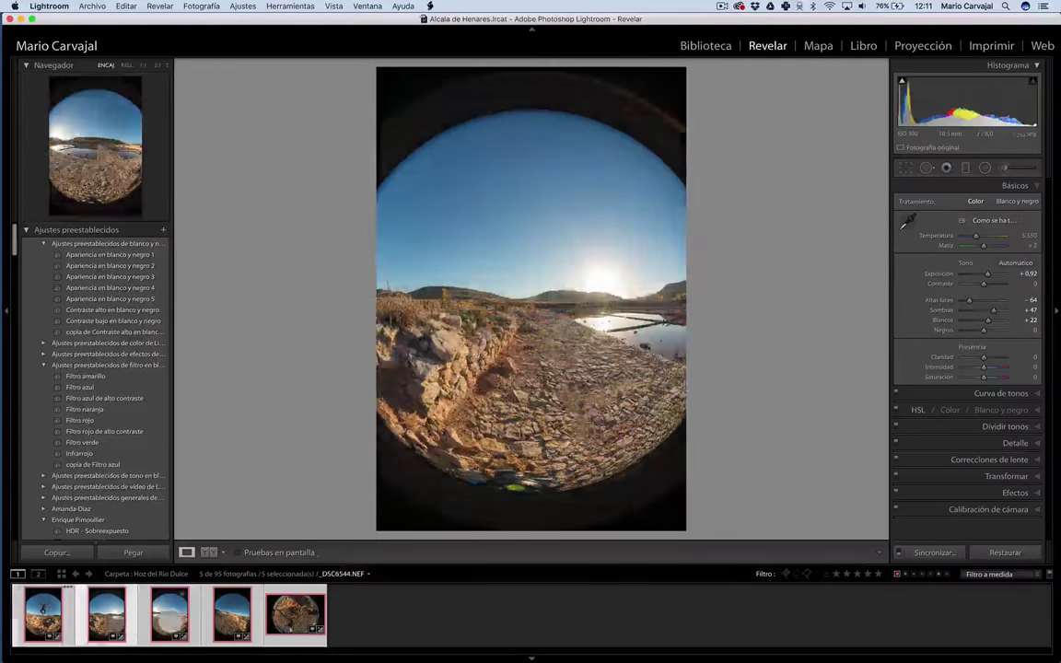
{"action": "left_click", "coordinate": [295, 614]}
{"action": "right_click", "coordinate": [285, 350]}
{"action": "left_click", "coordinate": [492, 582]}
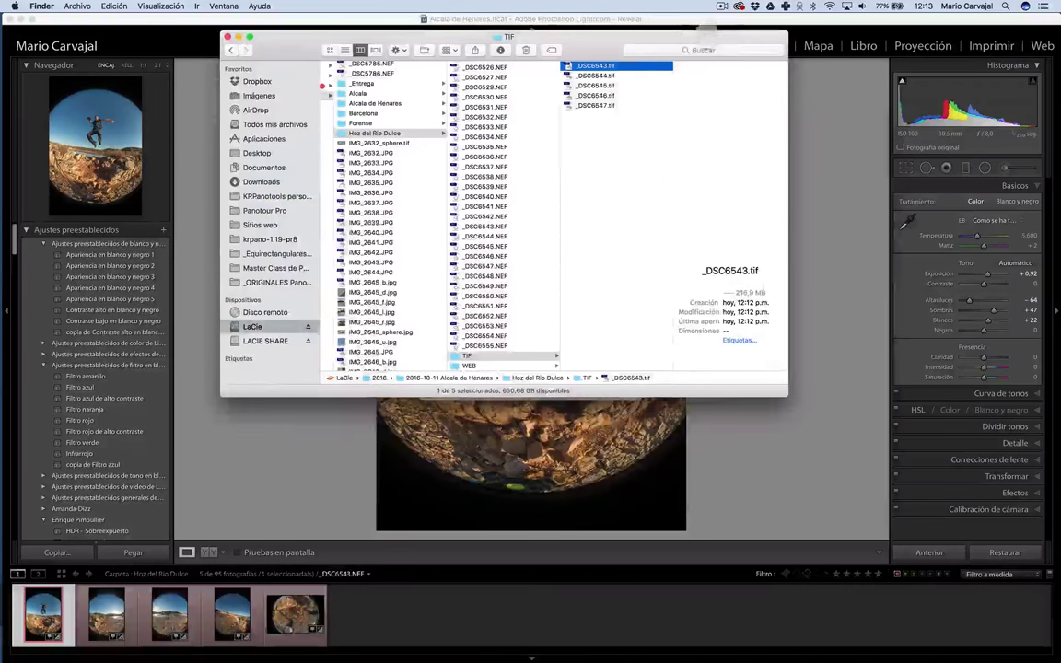
{"action": "key", "text": "space"}
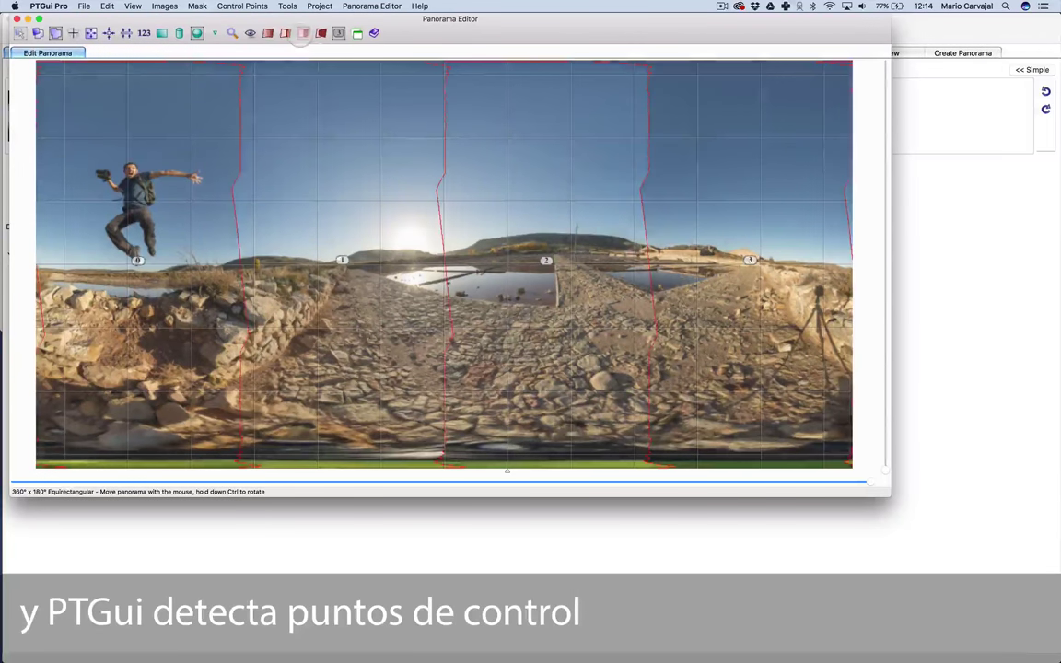
- Hide the image seams and browse images 0 and 1 for upright poles
{"action": "left_click", "coordinate": [267, 33]}
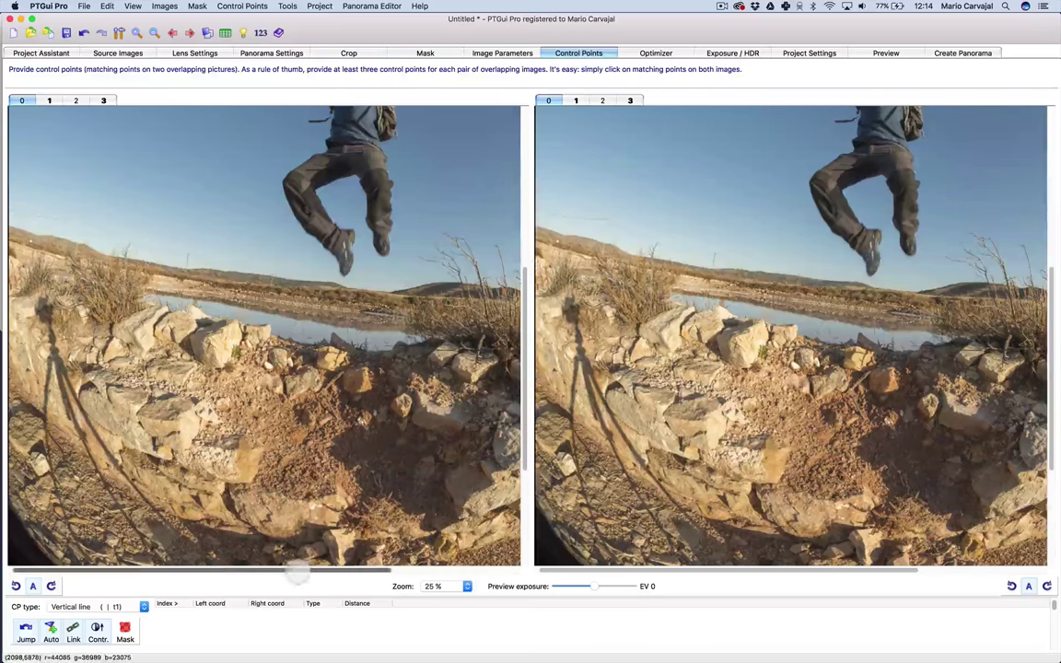
{"action": "left_click_drag", "start_coordinate": [297, 570], "coordinate": [178, 570]}
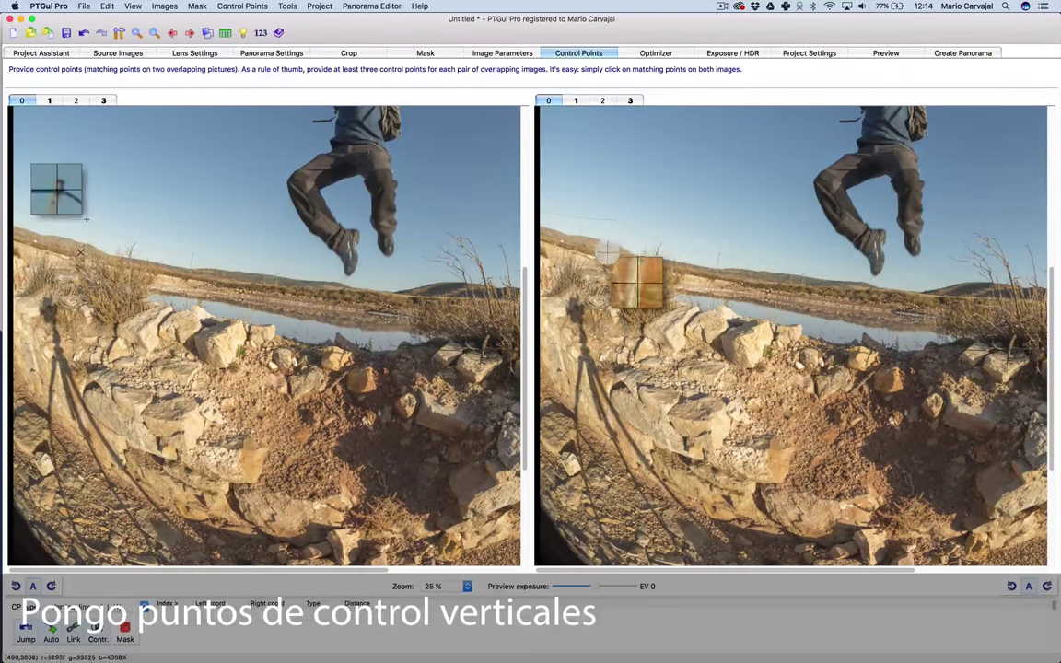
{"action": "key", "text": "1"}
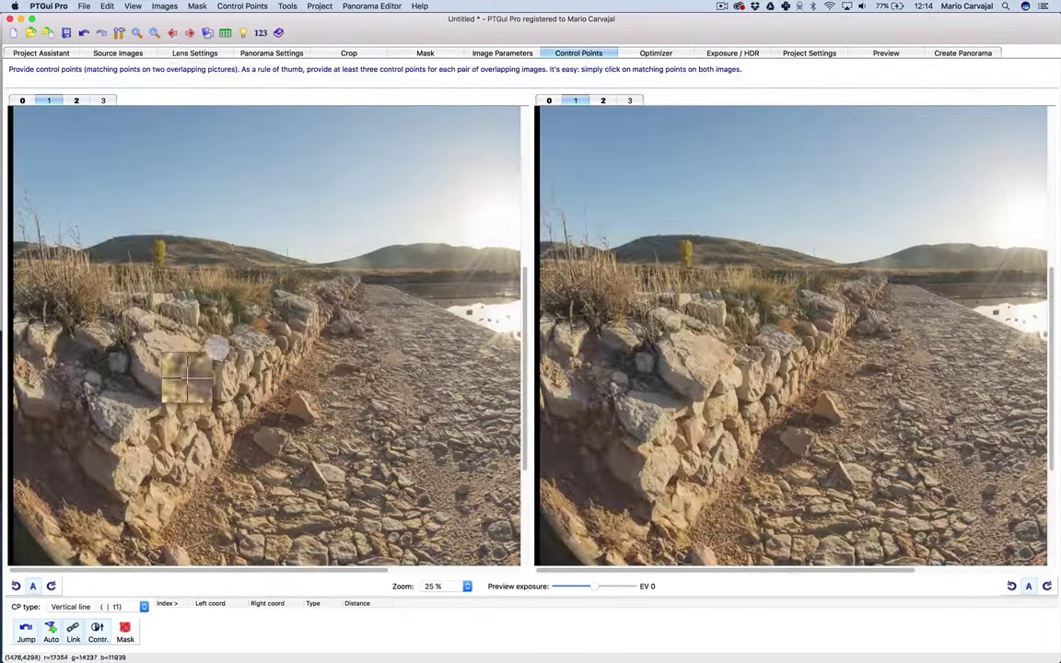
{"action": "scroll", "coordinate": [287, 244], "scroll_direction": "left", "scroll_amount": 10}
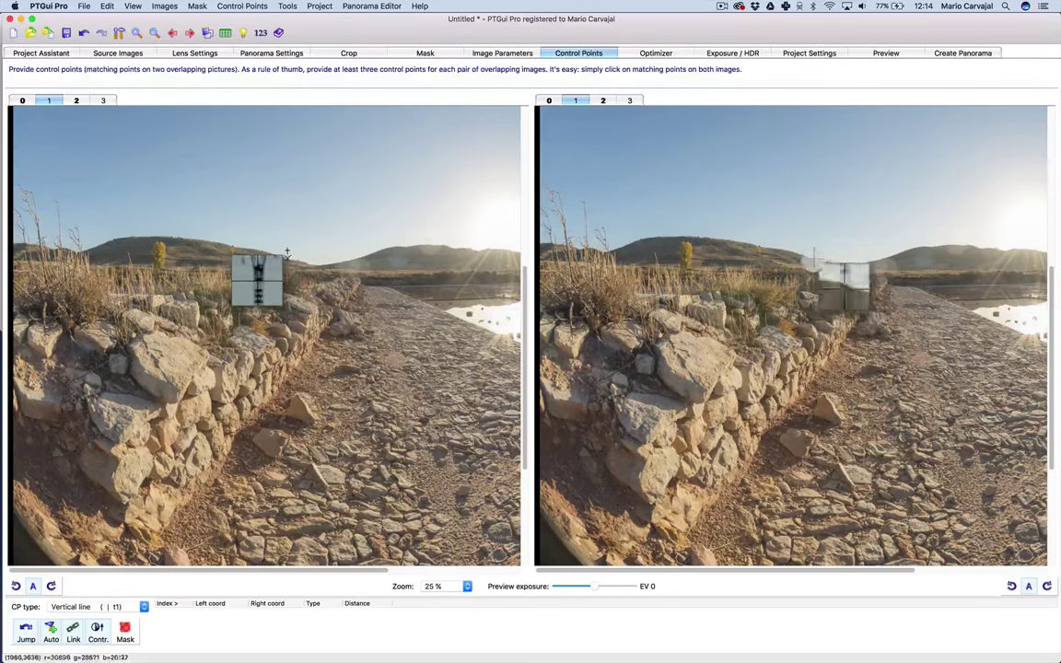
- Add vertical-line control points along a pole in image 2 and a post in image 3
{"action": "left_click", "coordinate": [188, 33]}
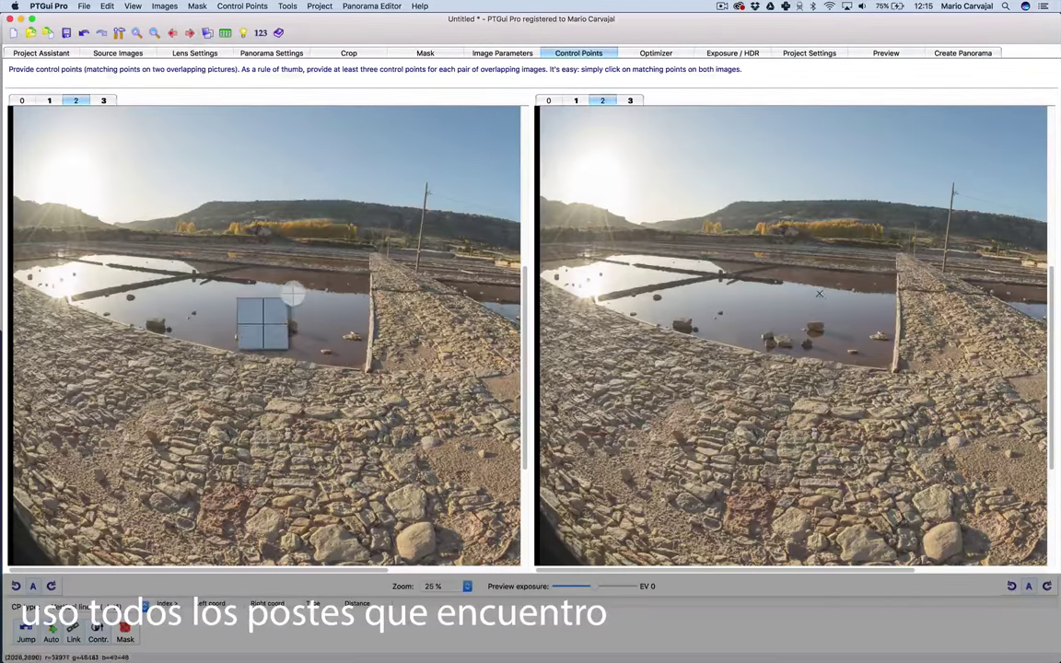
{"action": "scroll", "coordinate": [293, 293], "scroll_direction": "right", "scroll_amount": 10}
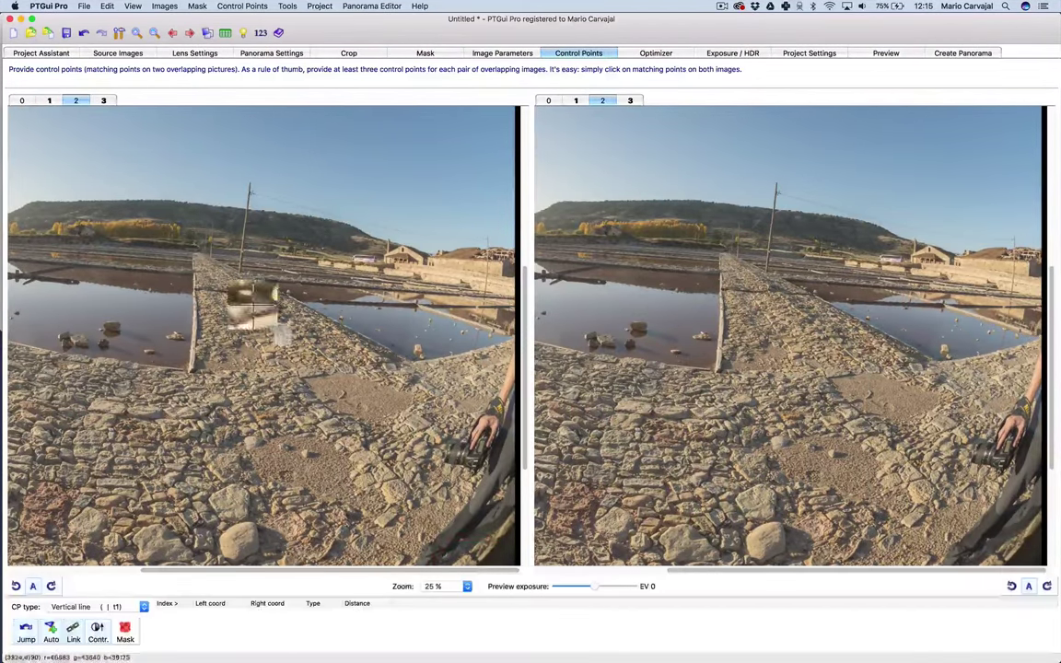
{"action": "left_click", "coordinate": [211, 219]}
{"action": "left_click", "coordinate": [788, 295]}
{"action": "left_click", "coordinate": [189, 33]}
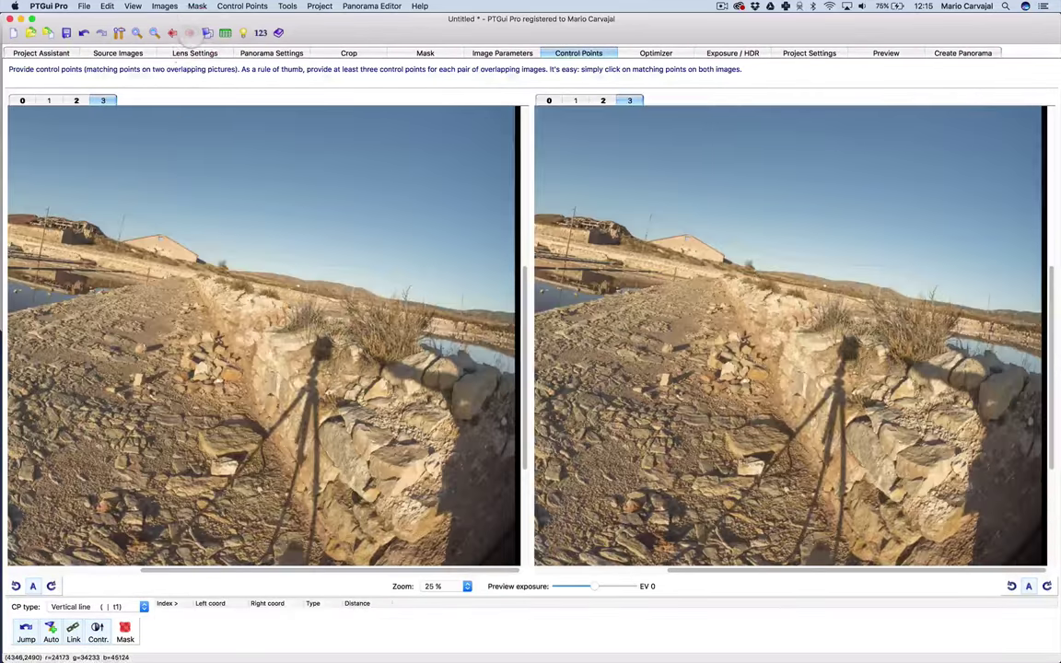
{"action": "left_click", "coordinate": [123, 216]}
{"action": "left_click", "coordinate": [650, 260]}
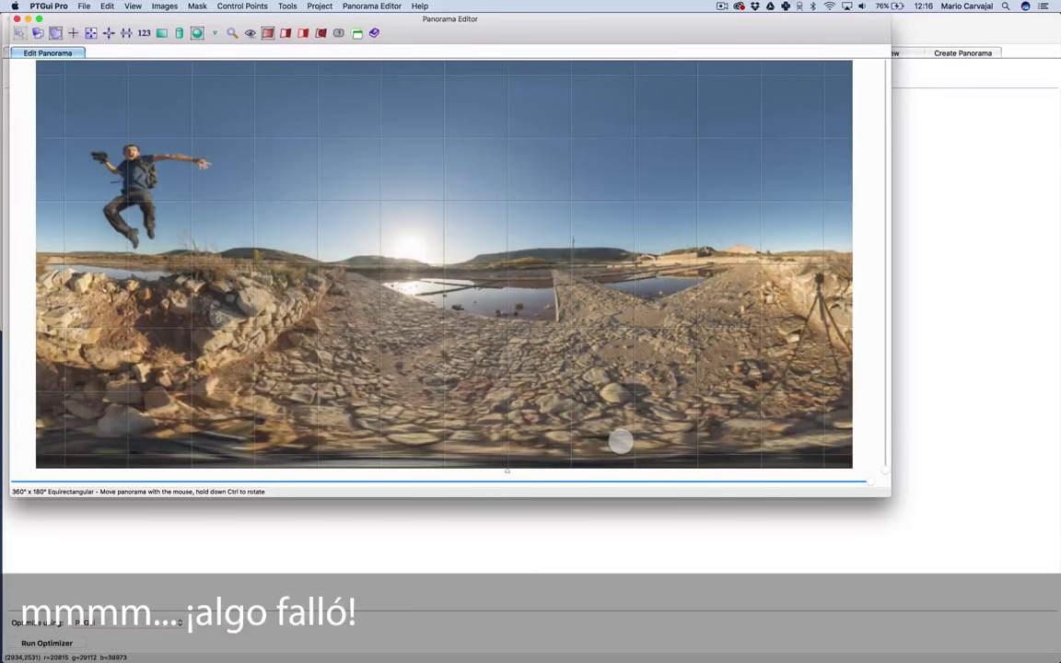
- Recentre the panorama on the jumping man
{"action": "left_click", "coordinate": [587, 53]}
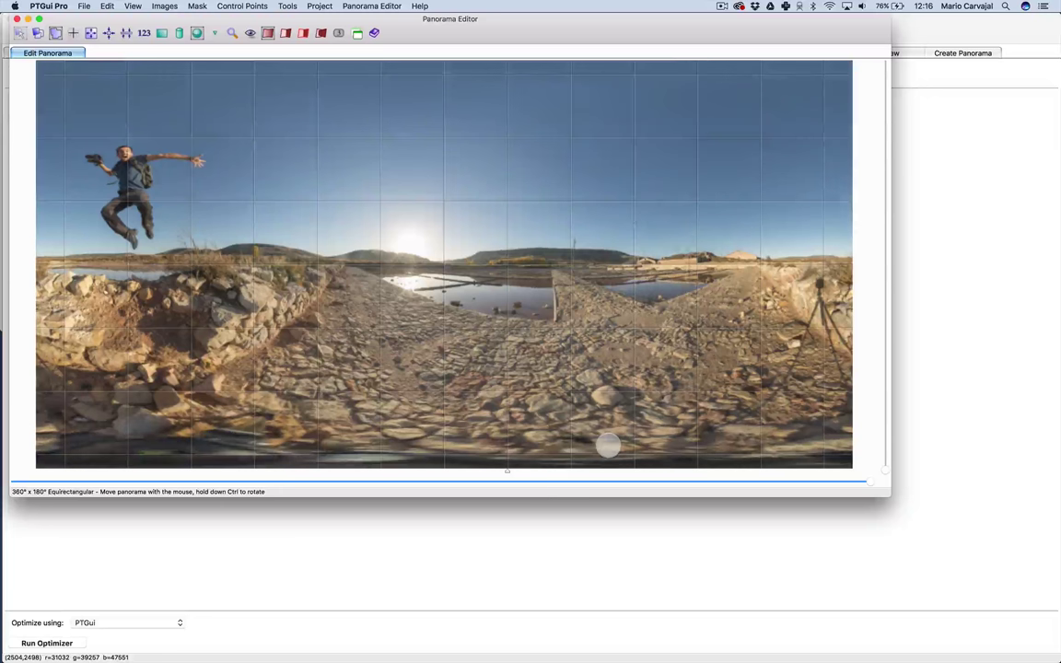
{"action": "left_click", "coordinate": [72, 32]}
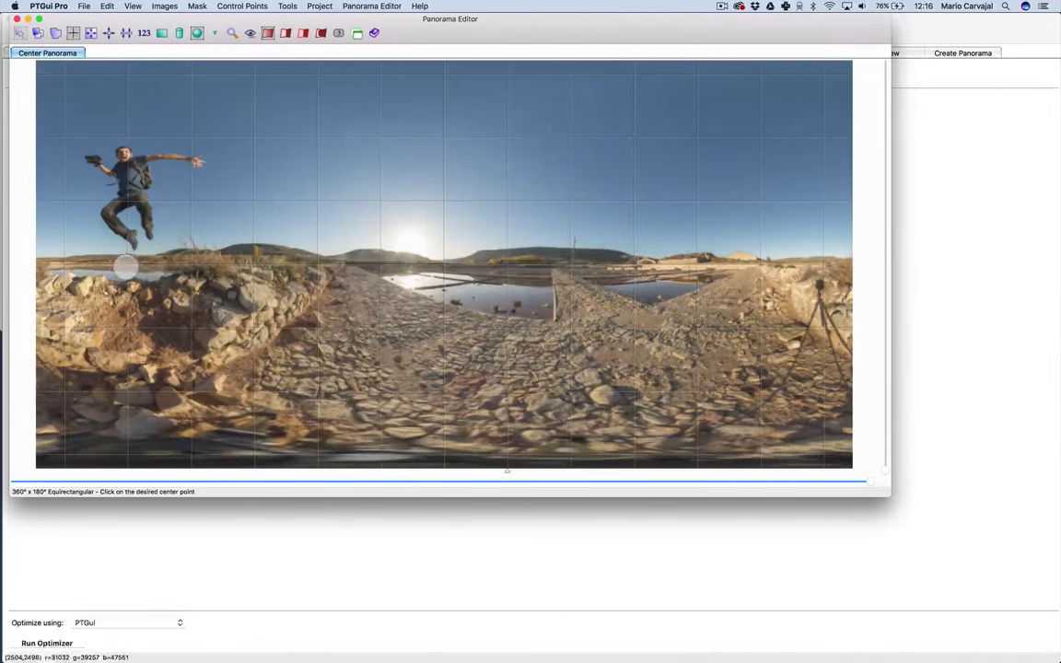
{"action": "left_click", "coordinate": [113, 239]}
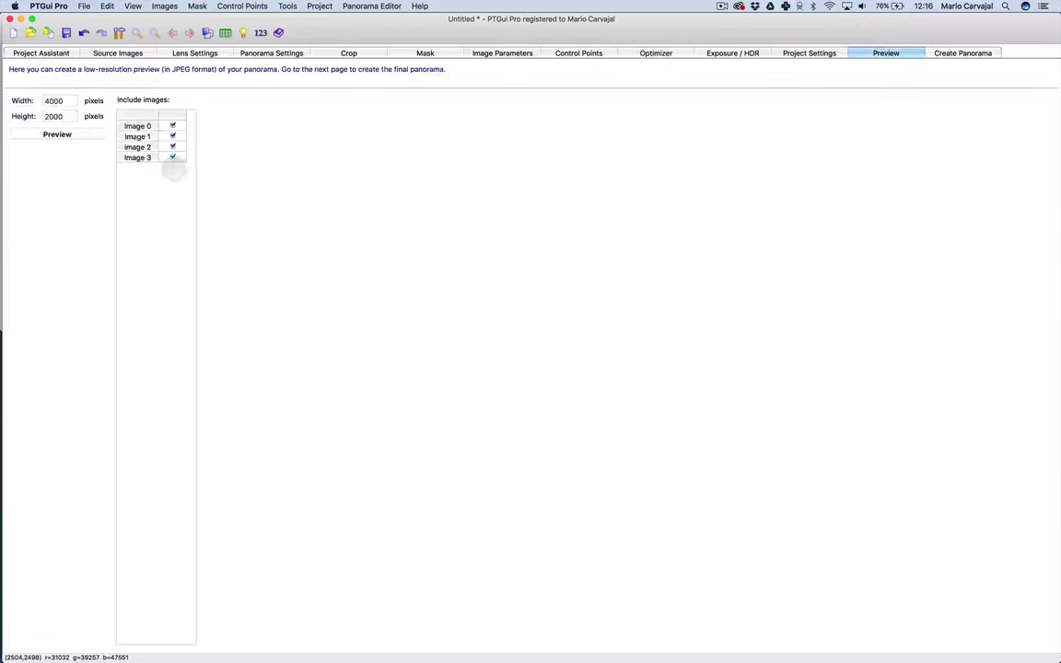
- Render a 4000 × 2000 preview, tilt it to the ground, and check nadir shot _DSC6547.tif
{"action": "left_click", "coordinate": [83, 136]}
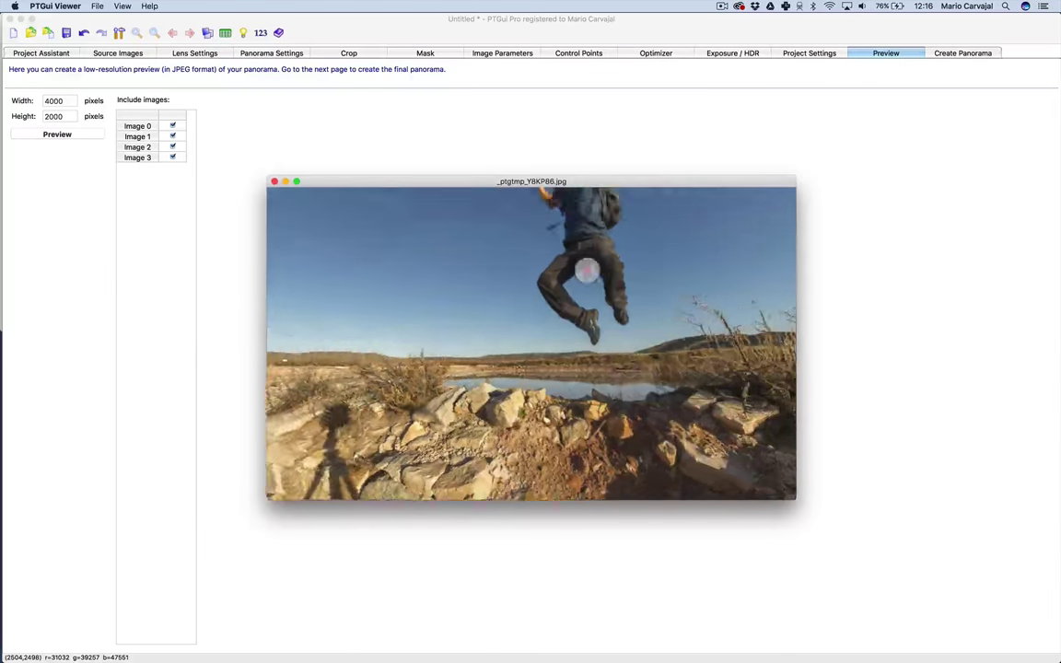
{"action": "mouse_move", "coordinate": [580, 274]}
{"action": "left_mouse_down"}
{"action": "mouse_move", "coordinate": [512, 368]}
{"action": "mouse_move", "coordinate": [464, 289]}
{"action": "mouse_move", "coordinate": [481, 123]}
{"action": "left_mouse_up"}
{"action": "key", "text": "super+Tab"}
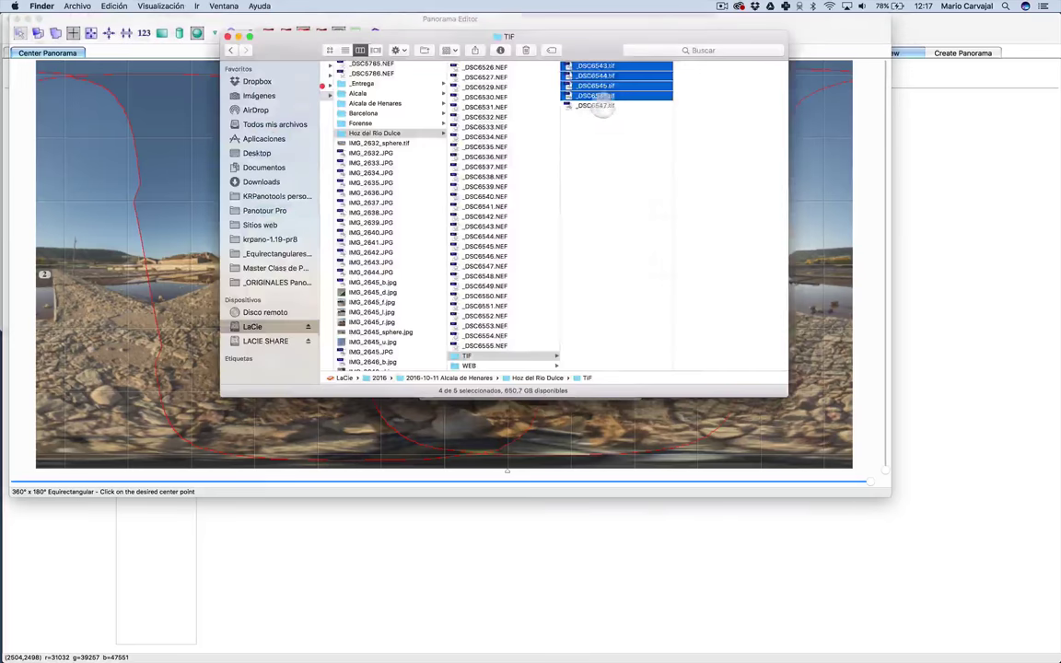
{"action": "key", "text": "space"}
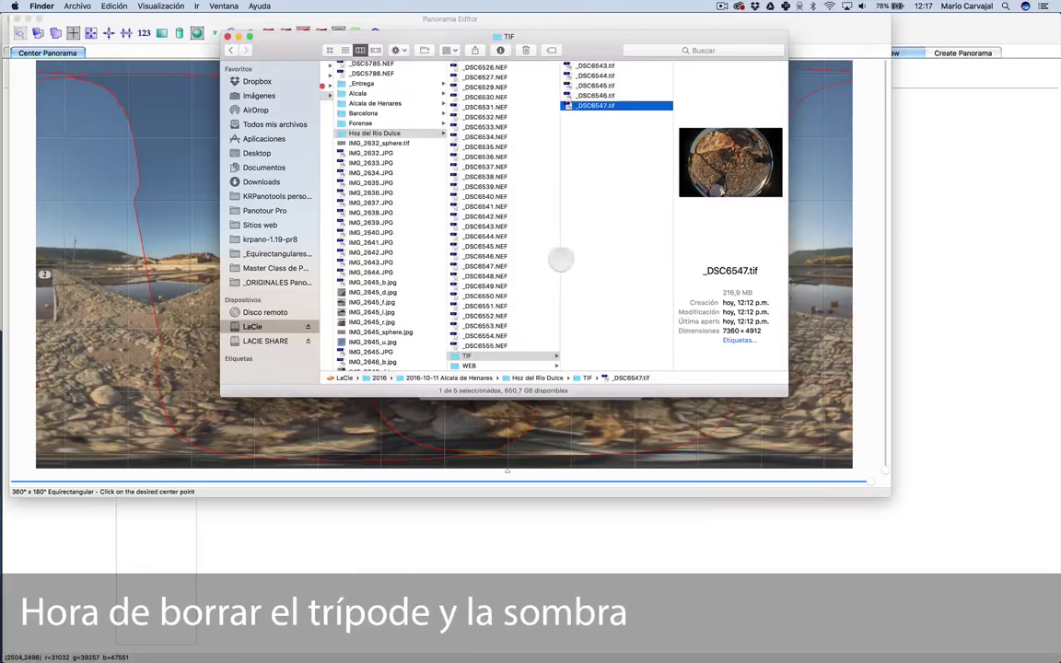
{"action": "key", "text": "space"}
- Reposition the nadir image 4 within the Panorama Editor
{"action": "key", "text": "super+Tab"}
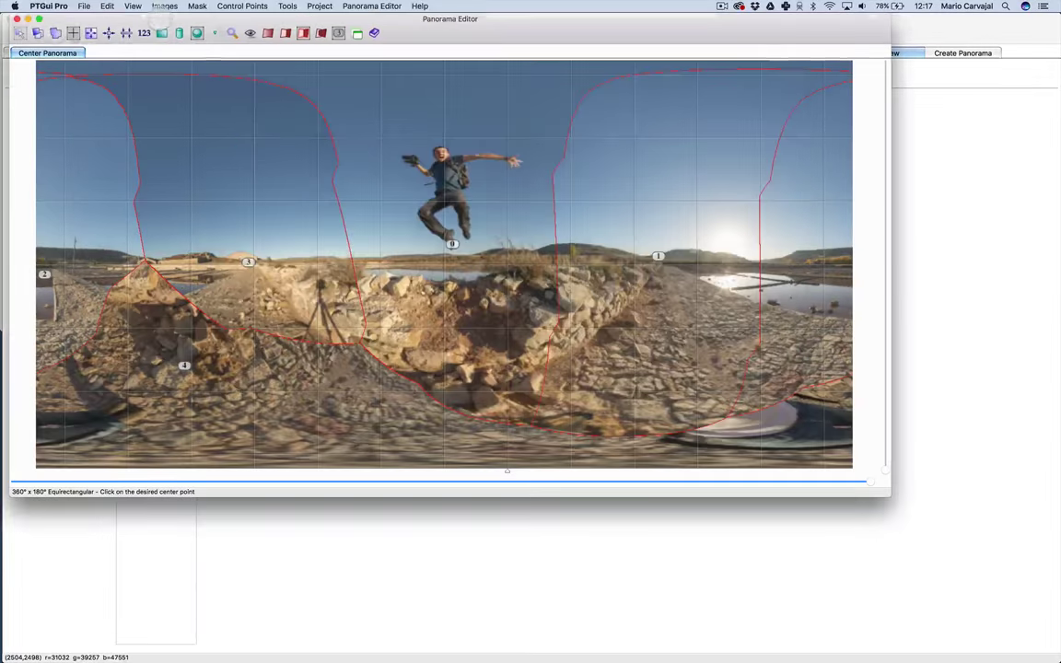
{"action": "left_click", "coordinate": [37, 32]}
{"action": "left_click_drag", "start_coordinate": [181, 267], "coordinate": [473, 390]}
- Add three manual control-point pairs linking nadir image 4 to image 3
{"action": "left_click", "coordinate": [104, 99]}
{"action": "left_click", "coordinate": [656, 99]}
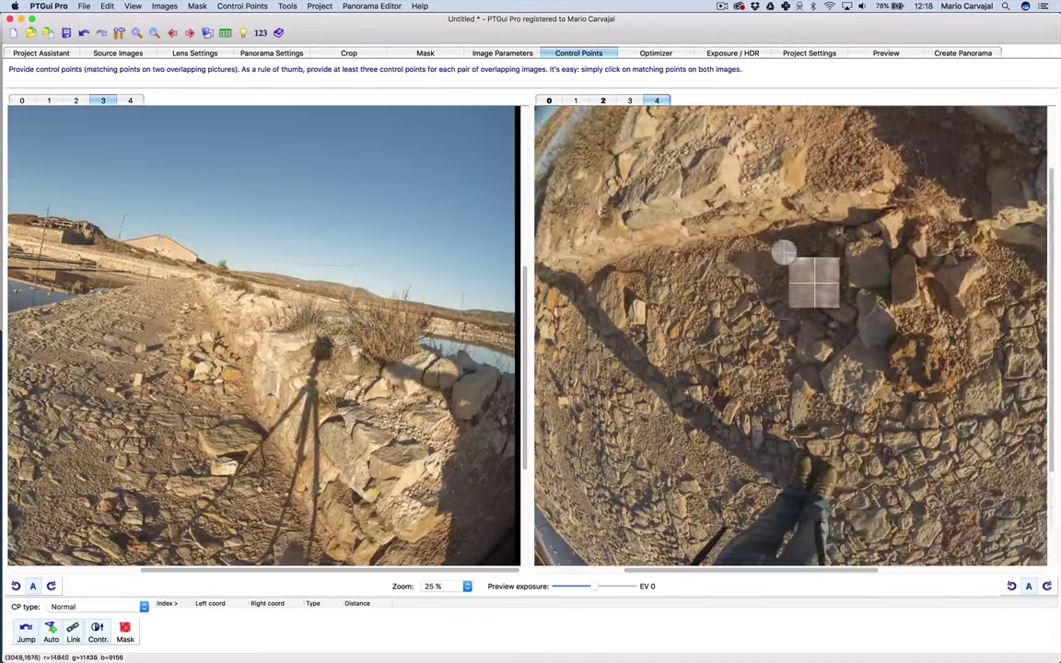
{"action": "scroll", "coordinate": [233, 425], "scroll_direction": "down", "scroll_amount": 5}
{"action": "left_click", "coordinate": [645, 394]}
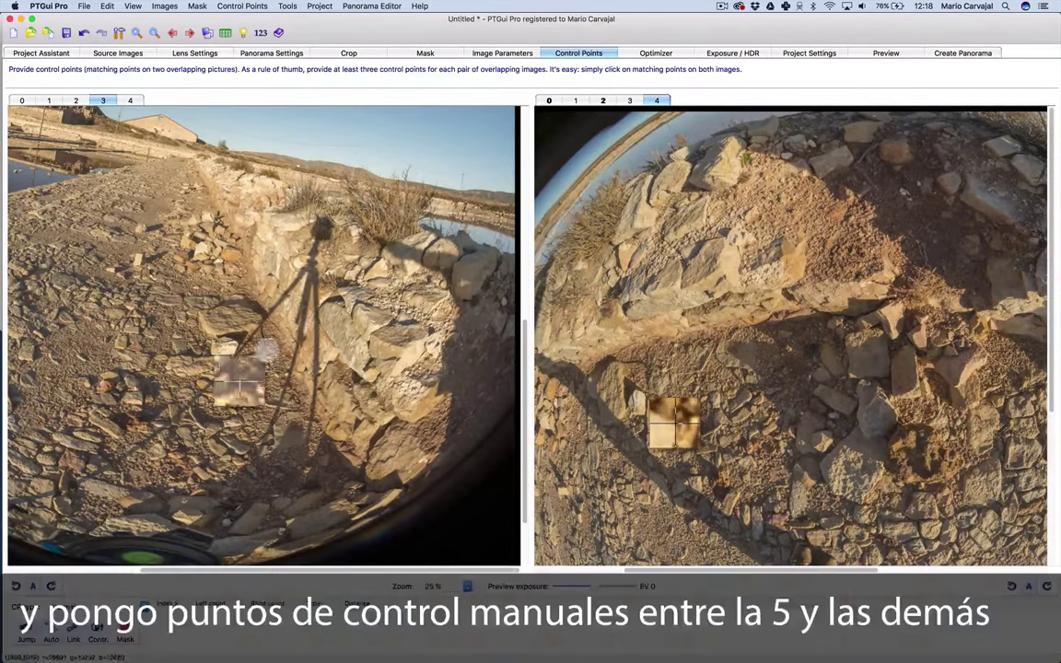
{"action": "left_click", "coordinate": [226, 348]}
{"action": "scroll", "coordinate": [687, 419], "scroll_direction": "right", "scroll_amount": 10}
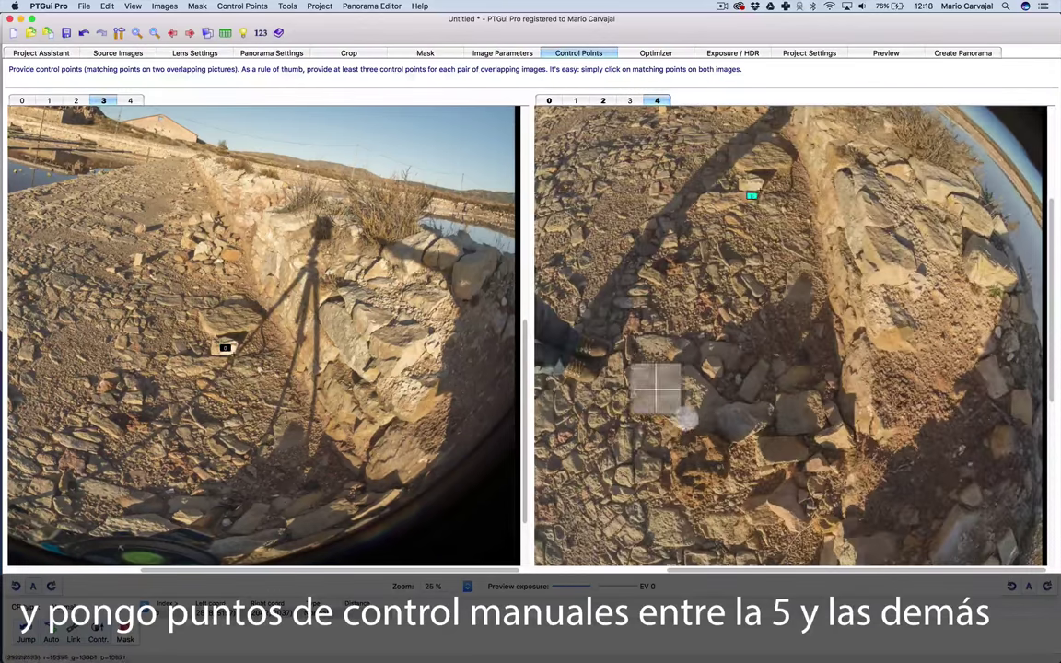
{"action": "scroll", "coordinate": [334, 459], "scroll_direction": "down", "scroll_amount": 3}
{"action": "left_click", "coordinate": [217, 425]}
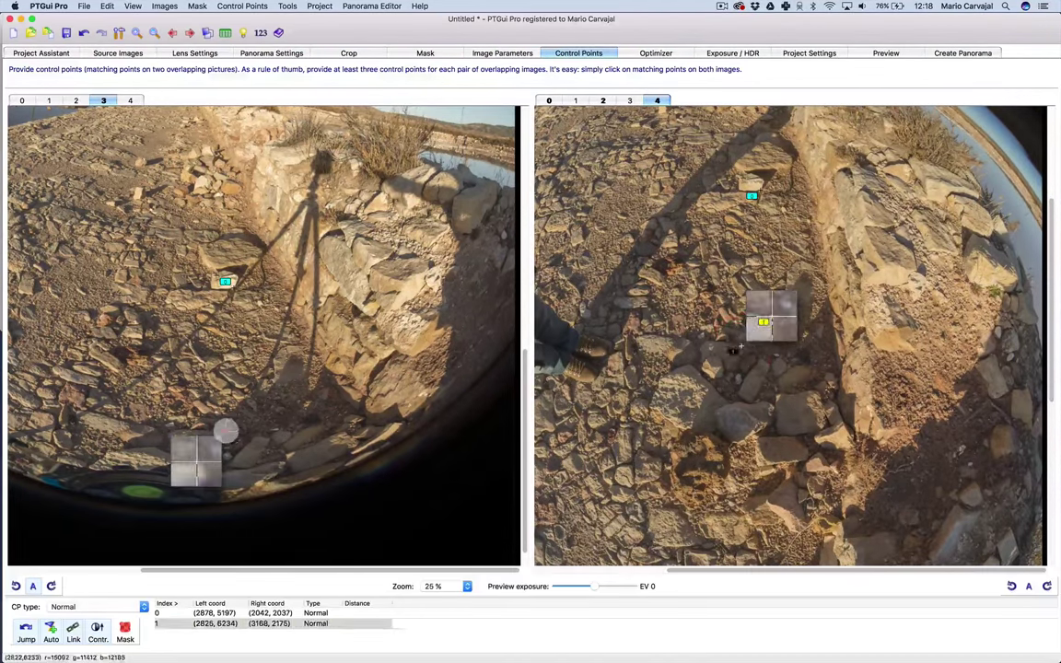
{"action": "left_click", "coordinate": [811, 343]}
{"action": "left_click", "coordinate": [318, 393]}
{"action": "left_click", "coordinate": [141, 313]}
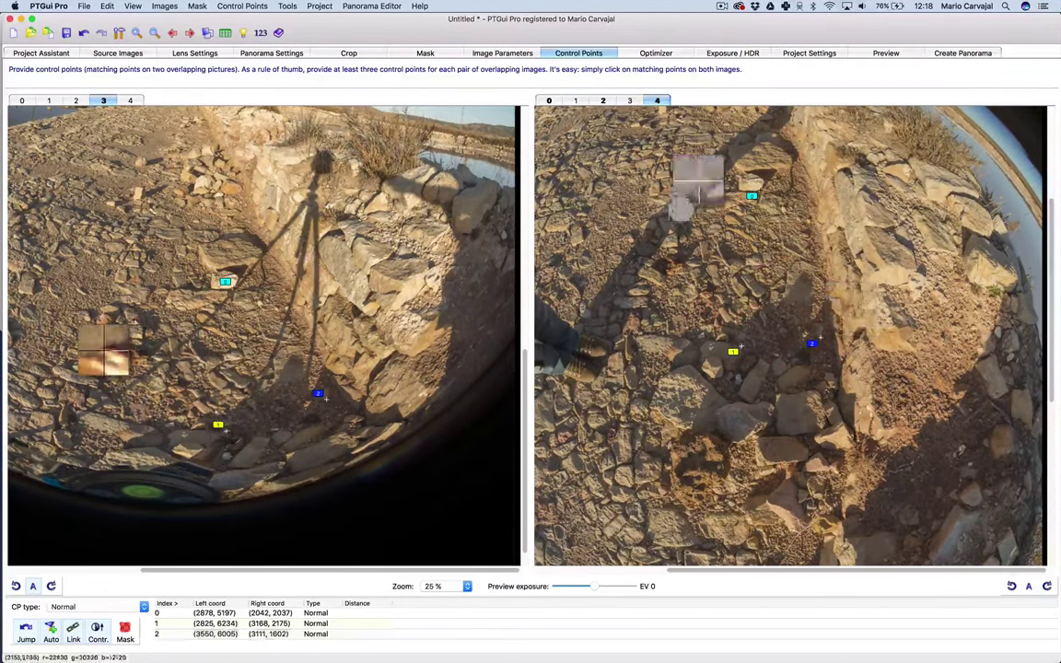
{"action": "left_click", "coordinate": [675, 236]}
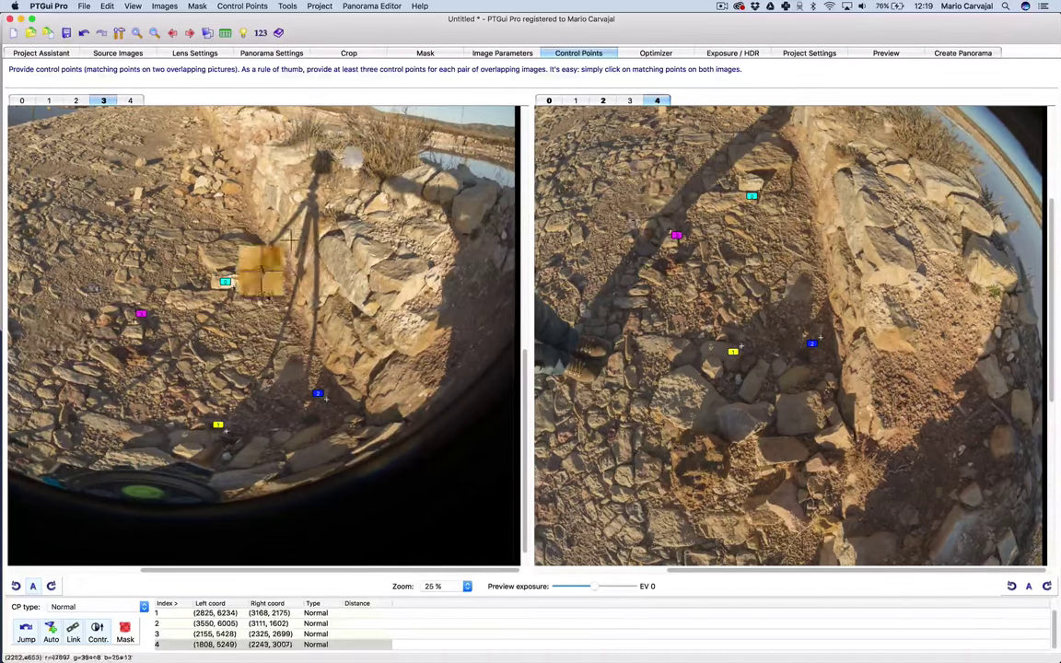
- Add manual control points linking image 4 to images 2, 1 and 0
{"action": "key", "text": "F3"}
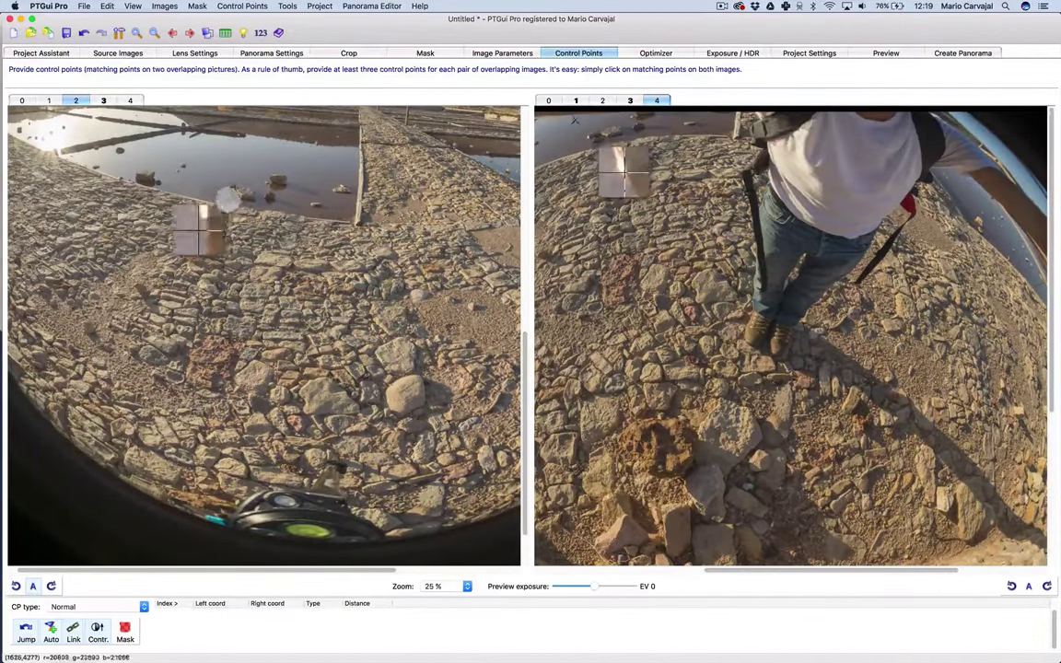
{"action": "left_click", "coordinate": [234, 193]}
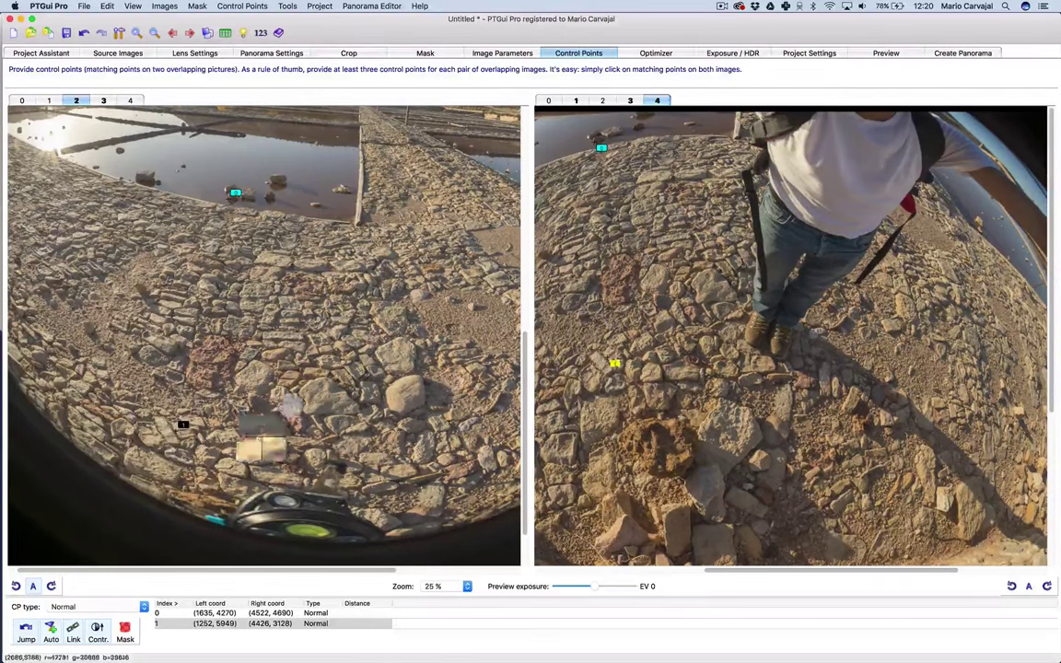
{"action": "left_click", "coordinate": [693, 278]}
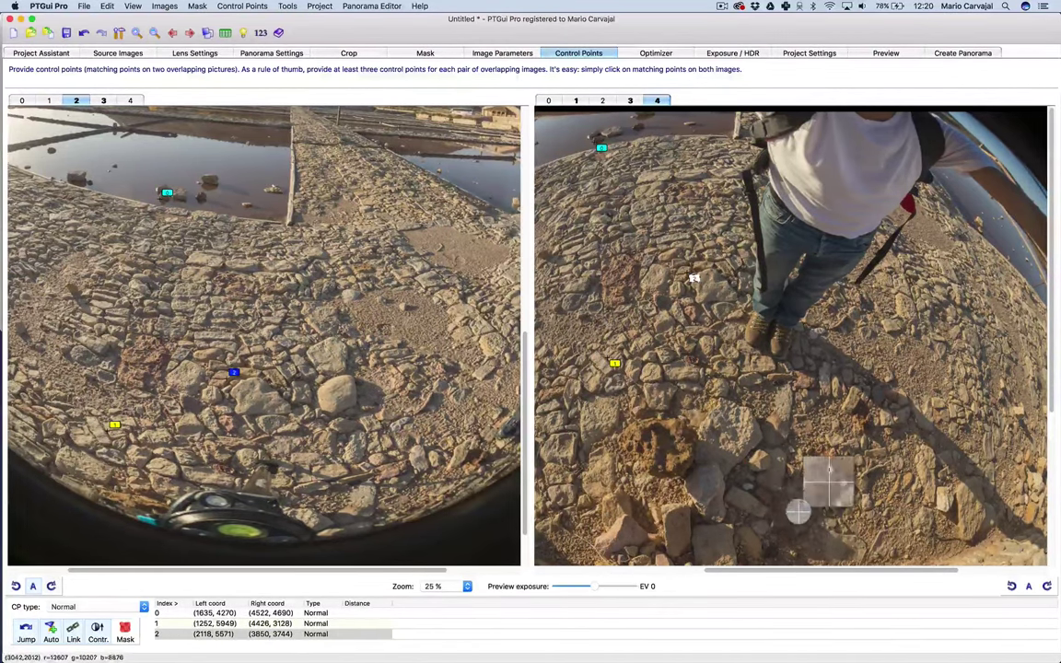
{"action": "key", "text": "1"}
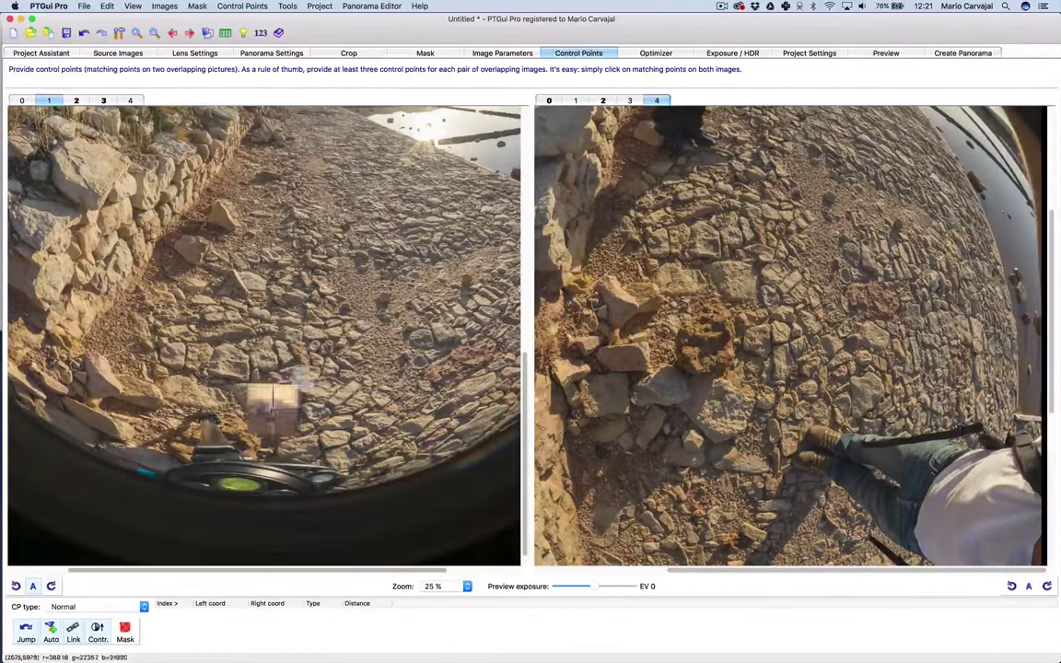
{"action": "left_click", "coordinate": [282, 338]}
{"action": "left_click", "coordinate": [382, 288]}
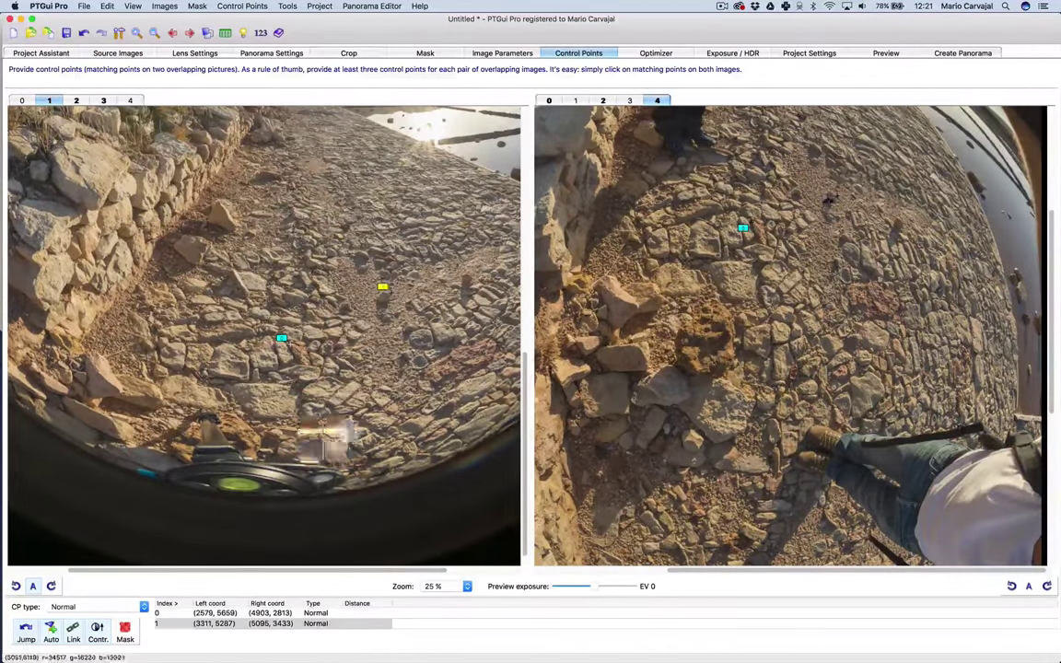
{"action": "left_click", "coordinate": [329, 432]}
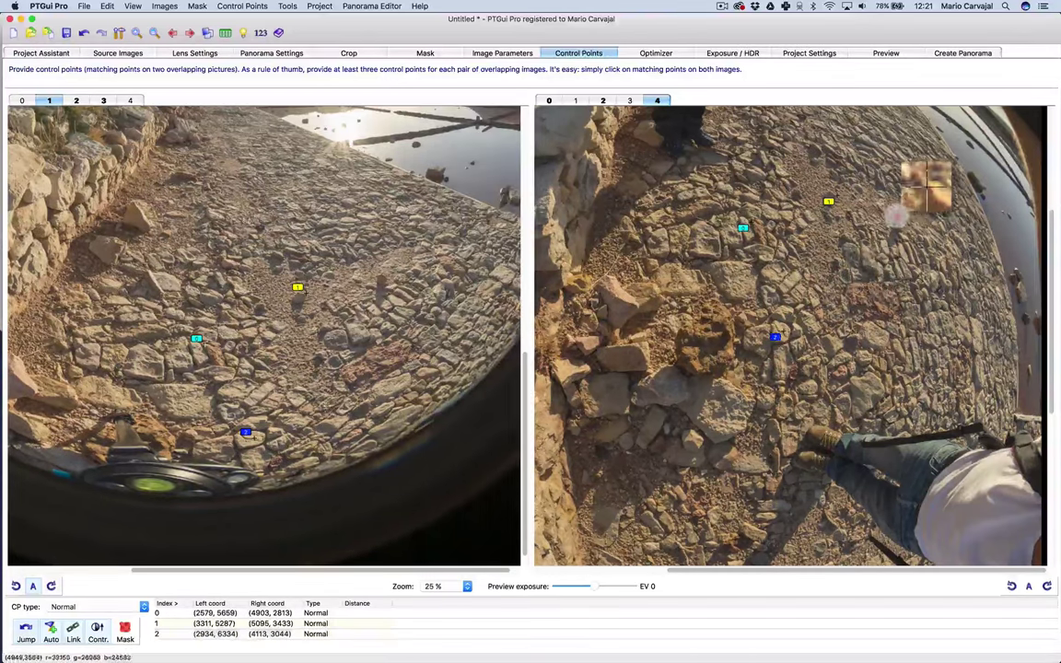
{"action": "left_click", "coordinate": [893, 218]}
{"action": "key", "text": "0"}
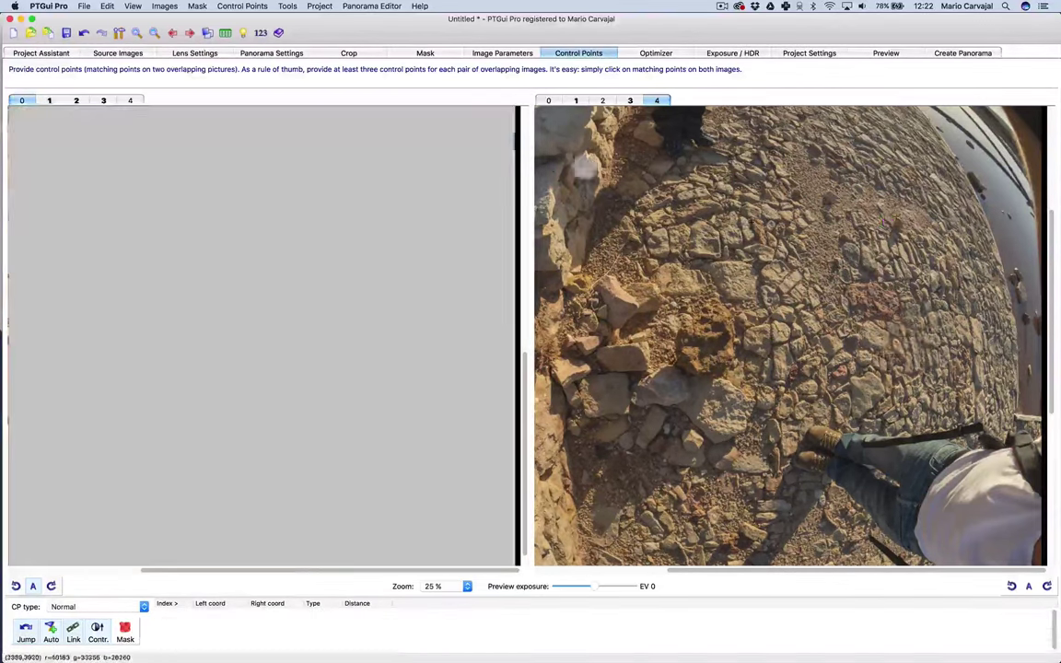
{"action": "left_click", "coordinate": [700, 348]}
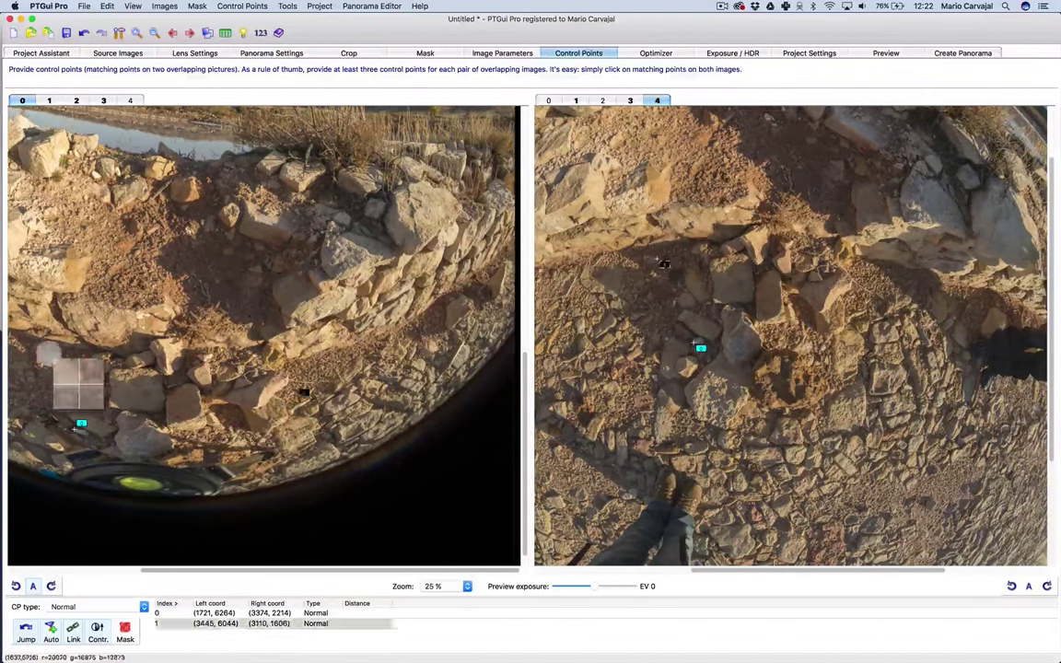
- Show the Optimizer's advanced settings and select all per-image optimization cells
{"action": "left_click", "coordinate": [656, 52]}
{"action": "left_click", "coordinate": [30, 97]}
{"action": "left_click", "coordinate": [147, 128]}
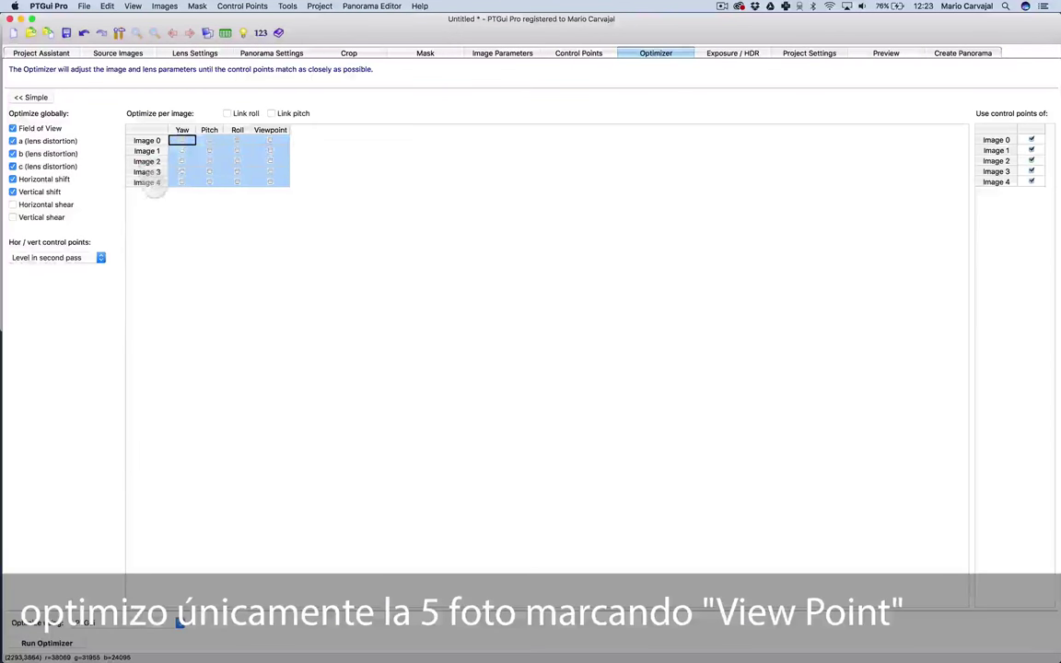
- Restrict optimization to image 4's yaw, pitch, roll and viewpoint and run the optimizer
{"action": "left_click", "coordinate": [150, 182]}
{"action": "key", "text": "F5"}
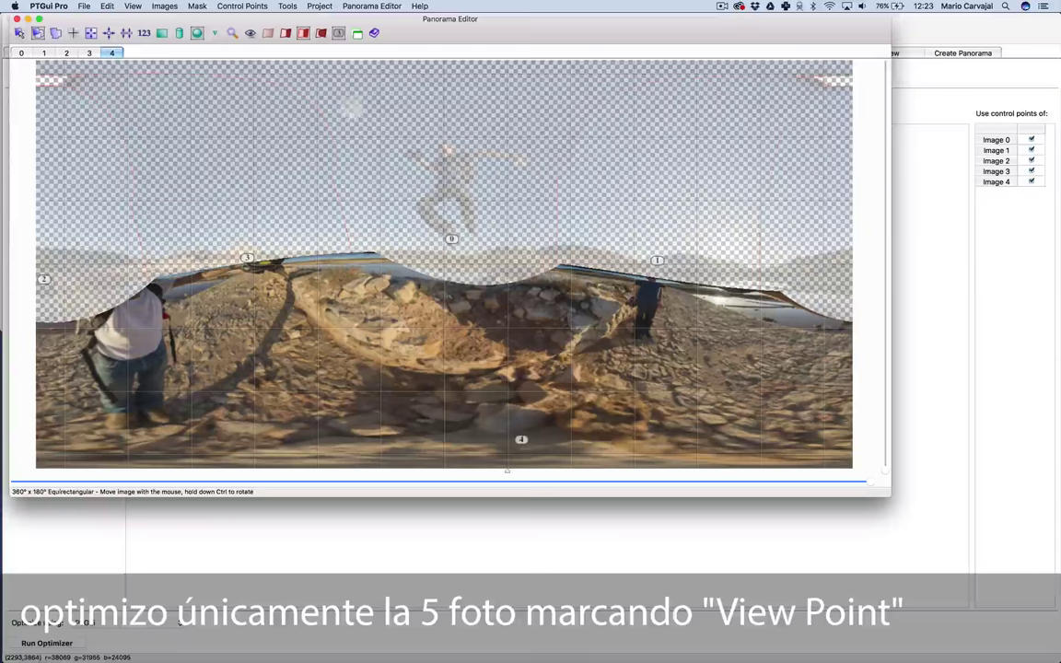
{"action": "left_click", "coordinate": [57, 33]}
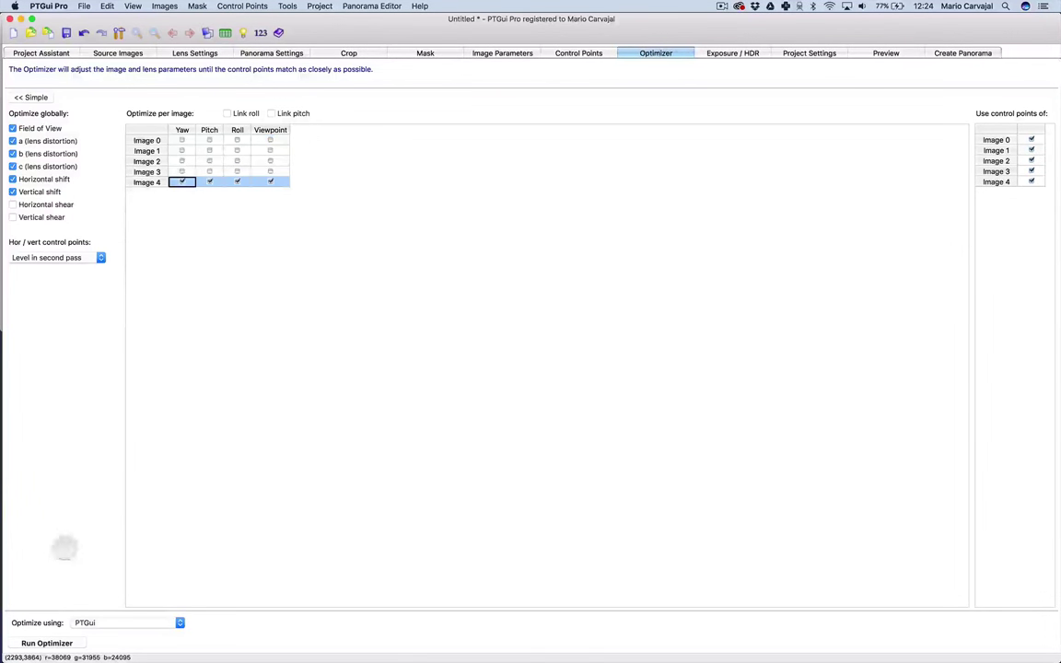
{"action": "left_click", "coordinate": [46, 643]}
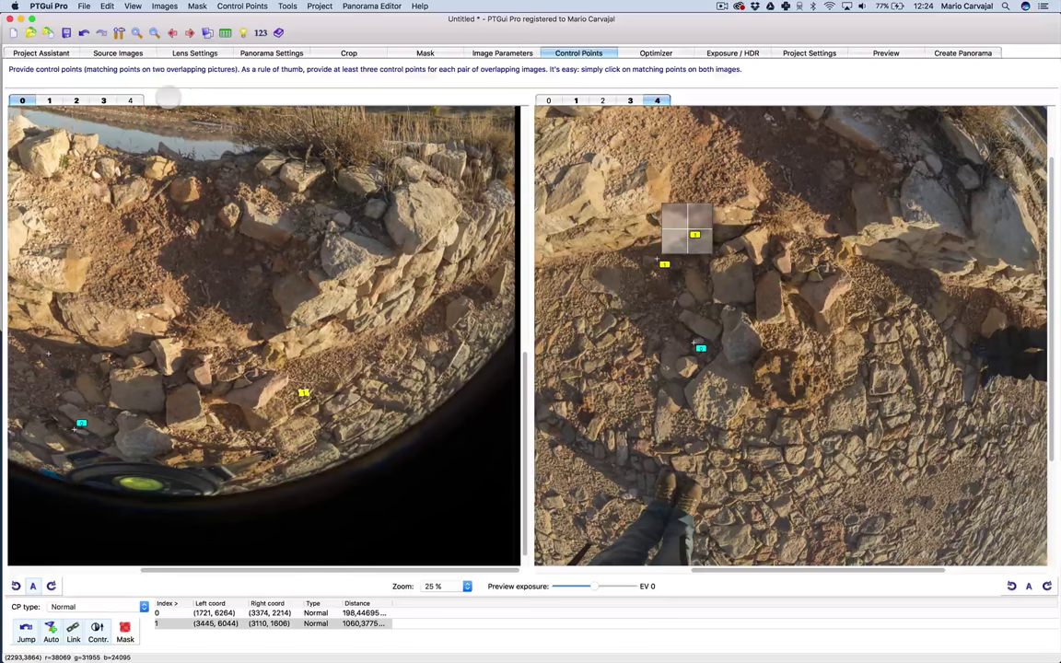
- Refine a nadir control point, rerun the optimizer and accept the 1.577628-pixel result
{"action": "mouse_move", "coordinate": [666, 188]}
{"action": "left_mouse_down"}
{"action": "mouse_move", "coordinate": [686, 290]}
{"action": "mouse_move", "coordinate": [657, 260]}
{"action": "left_mouse_up"}
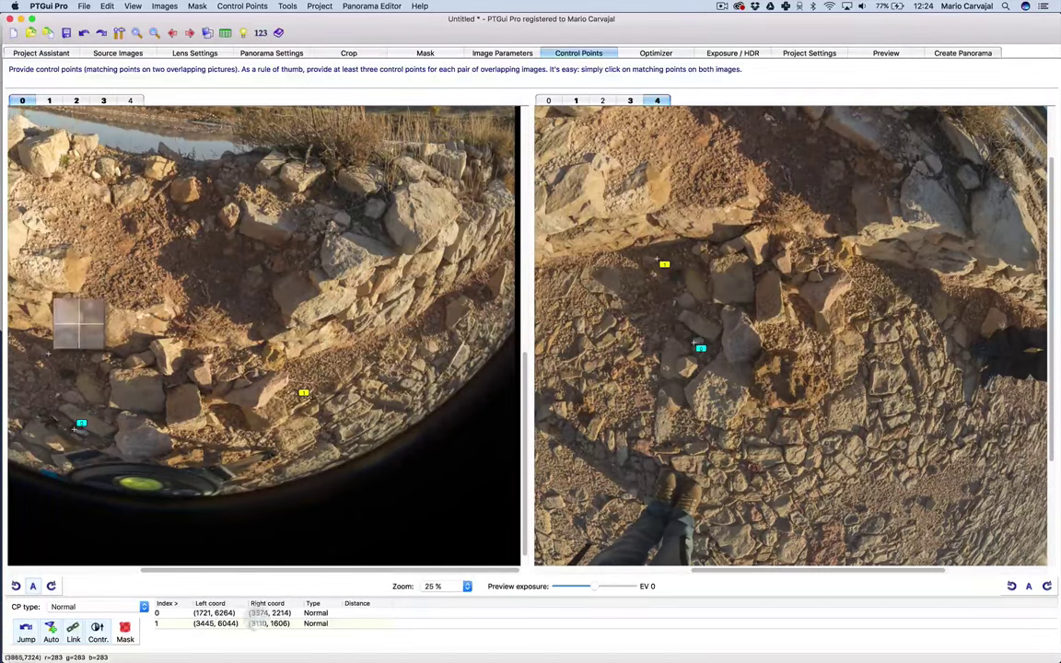
{"action": "left_click", "coordinate": [655, 53]}
{"action": "left_click", "coordinate": [47, 642]}
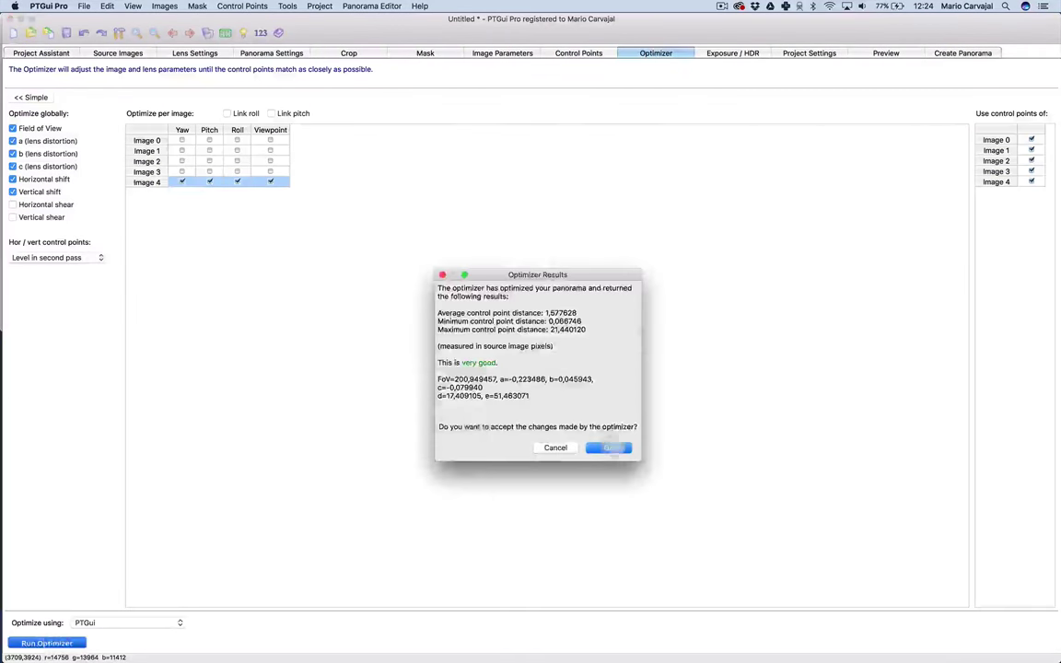
{"action": "left_click", "coordinate": [607, 448]}
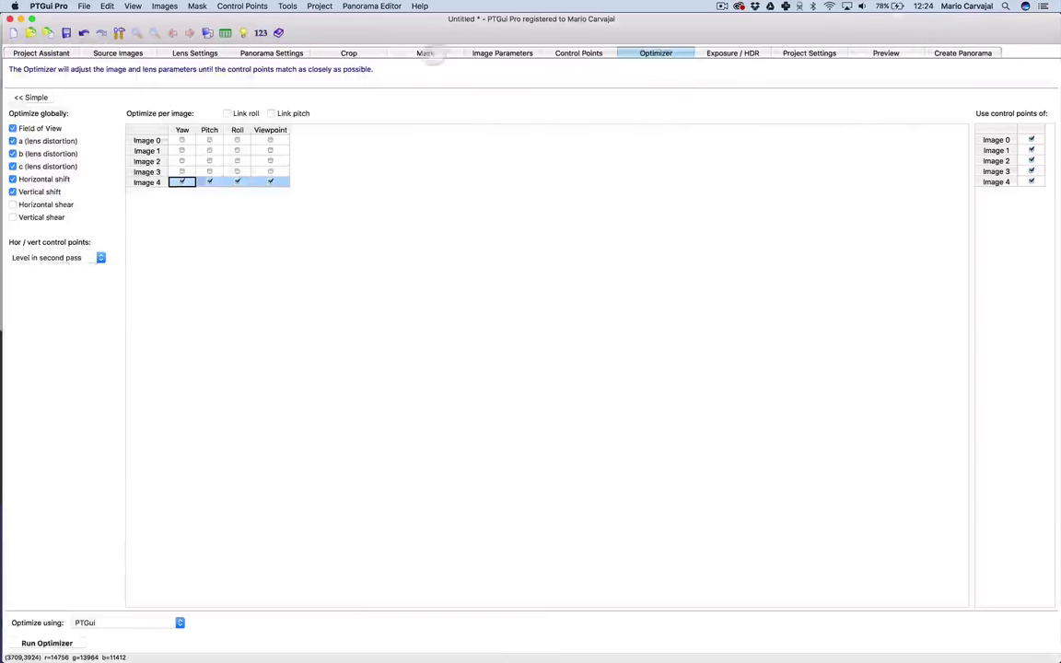
{"action": "left_click", "coordinate": [424, 52]}
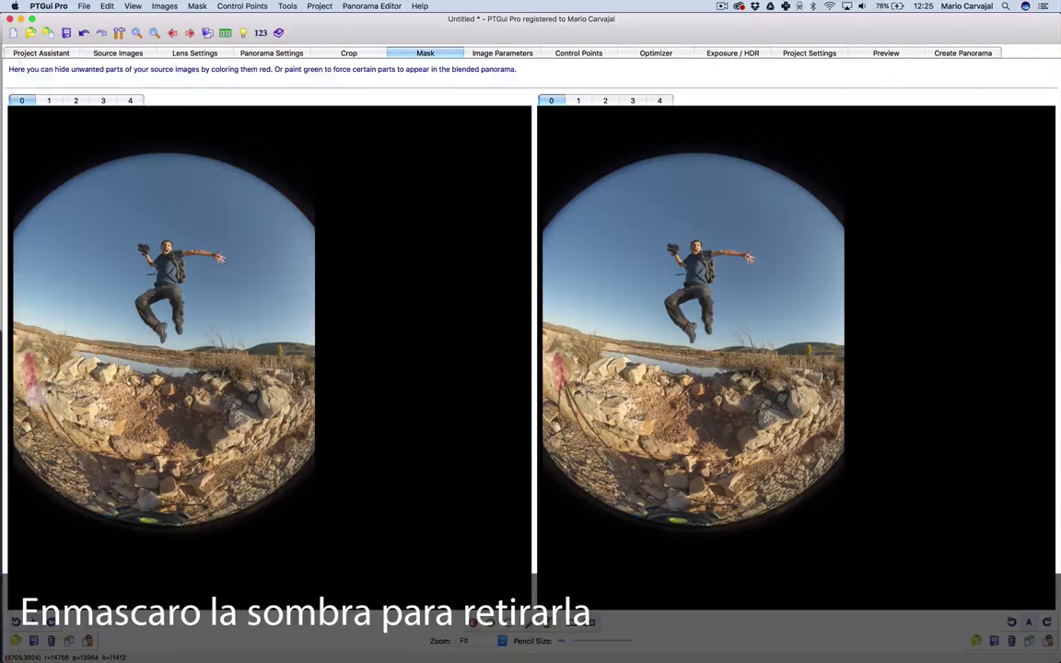
- Toggle the stitched panorama preview to compare it against the masked image 4
{"action": "key", "text": "super+e"}
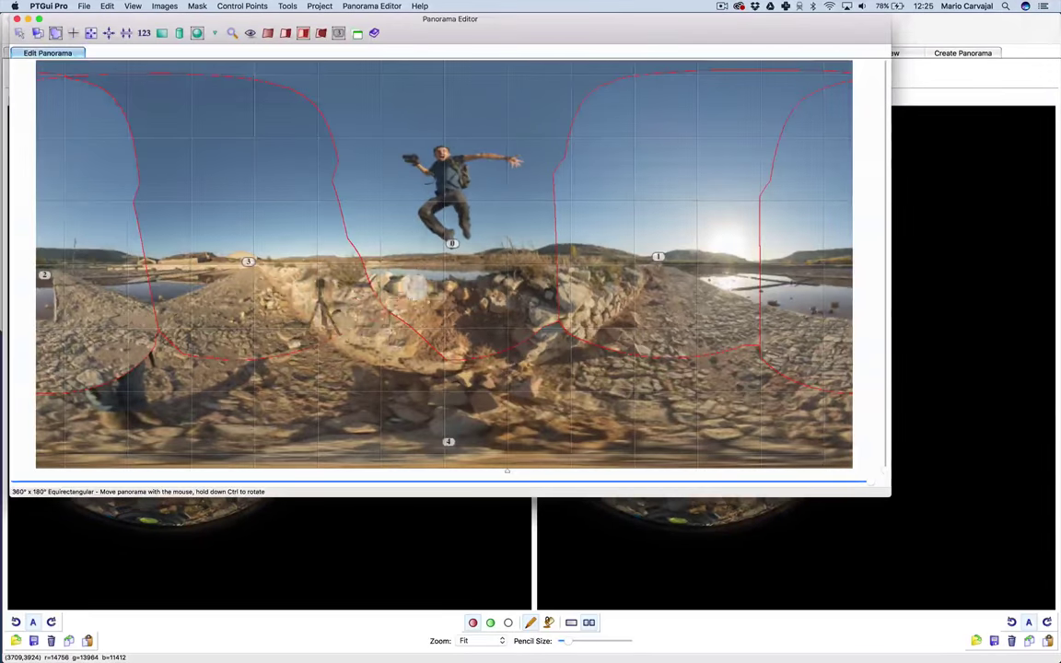
{"action": "key", "text": "super+e"}
{"action": "key", "text": "super+e"}
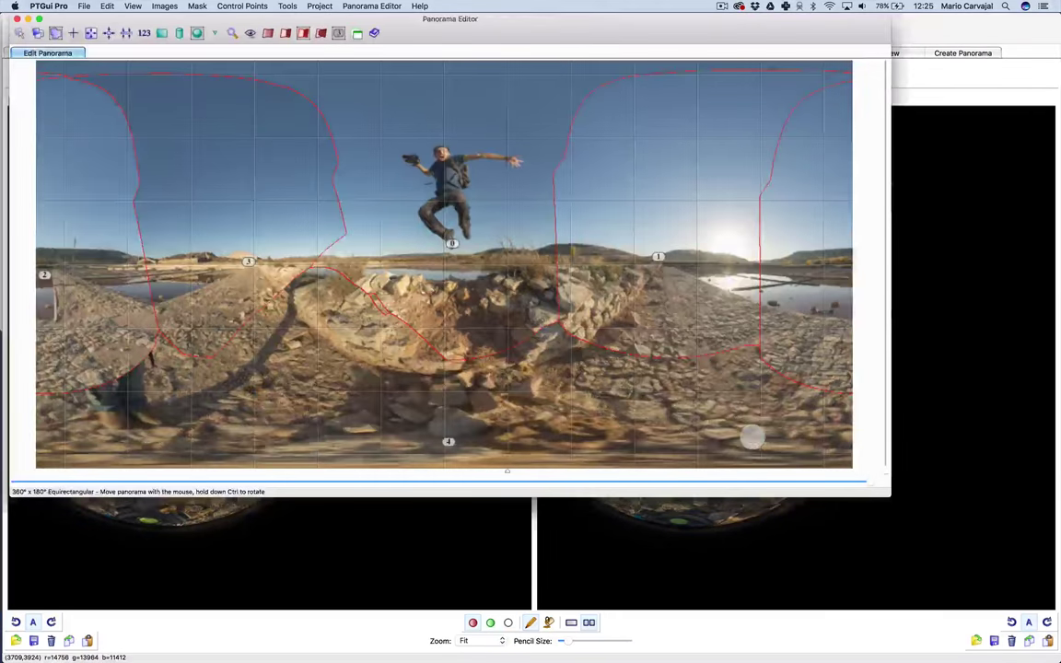
{"action": "key", "text": "super+e"}
{"action": "left_click", "coordinate": [130, 100]}
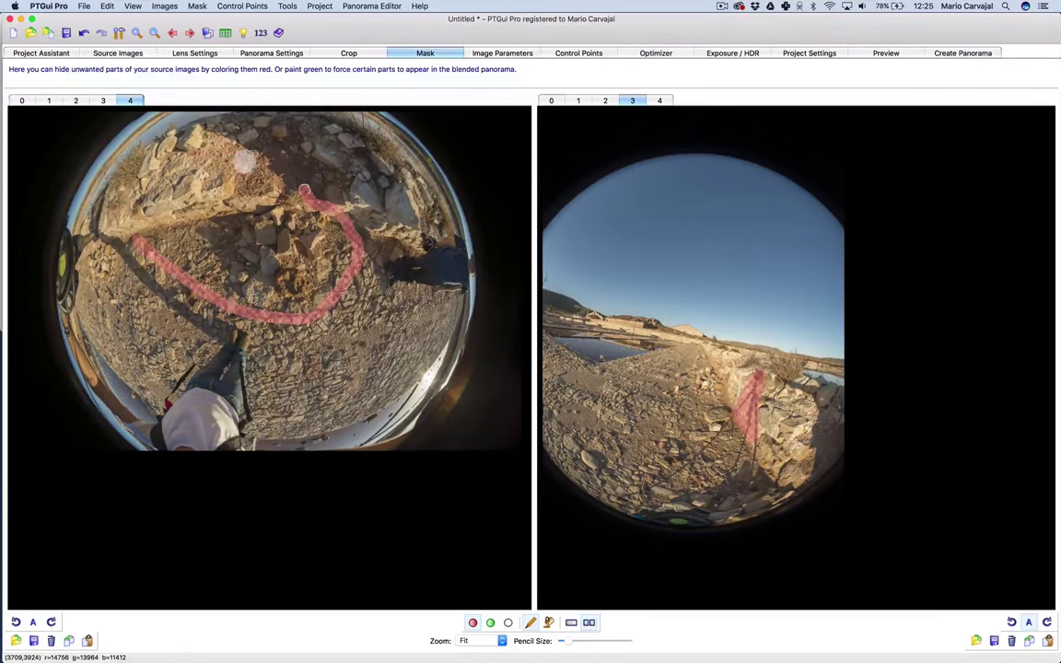
{"action": "key", "text": "super+e"}
{"action": "key", "text": "super+e"}
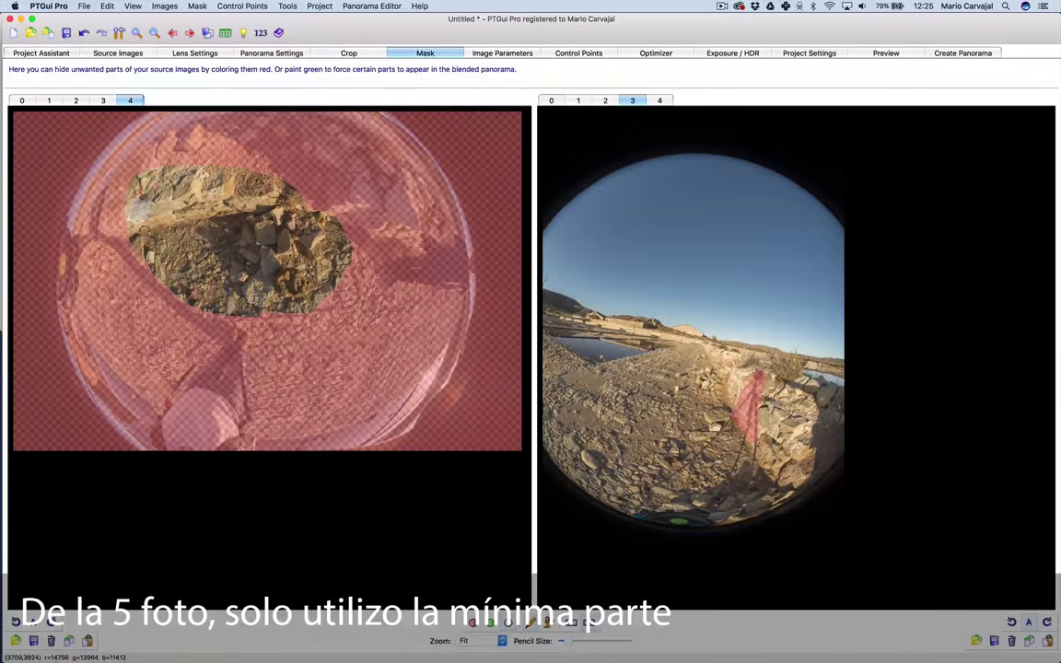
{"action": "key", "text": "super+e"}
{"action": "key", "text": "super+e"}
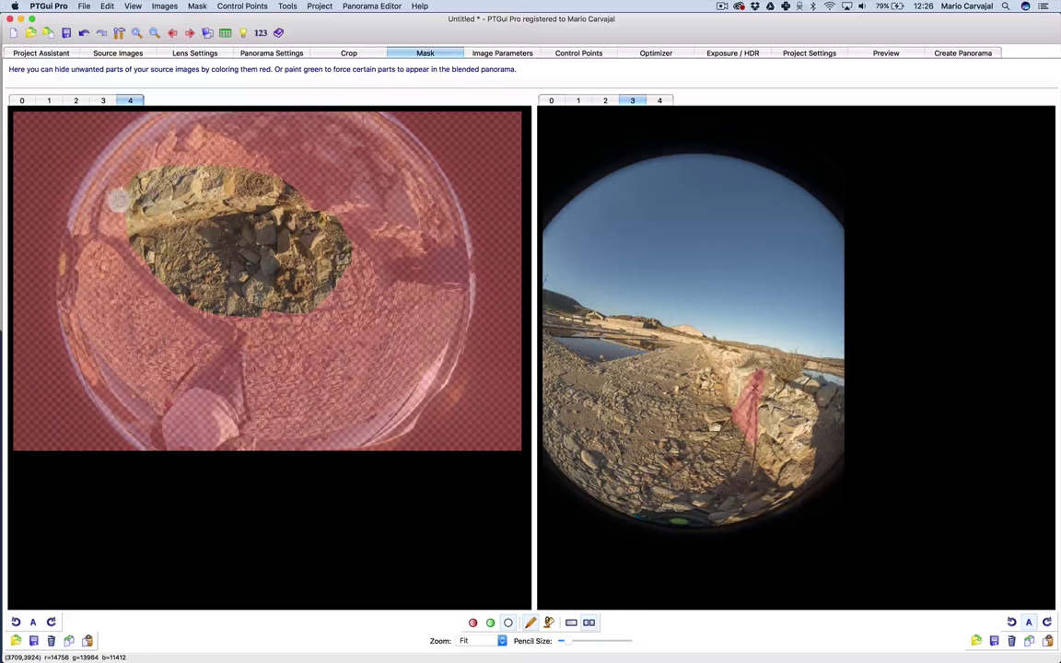
{"action": "key", "text": "super+e"}
- Open the Detail Viewer and zoom out to 30% to check the seams
{"action": "key", "text": "super+d"}
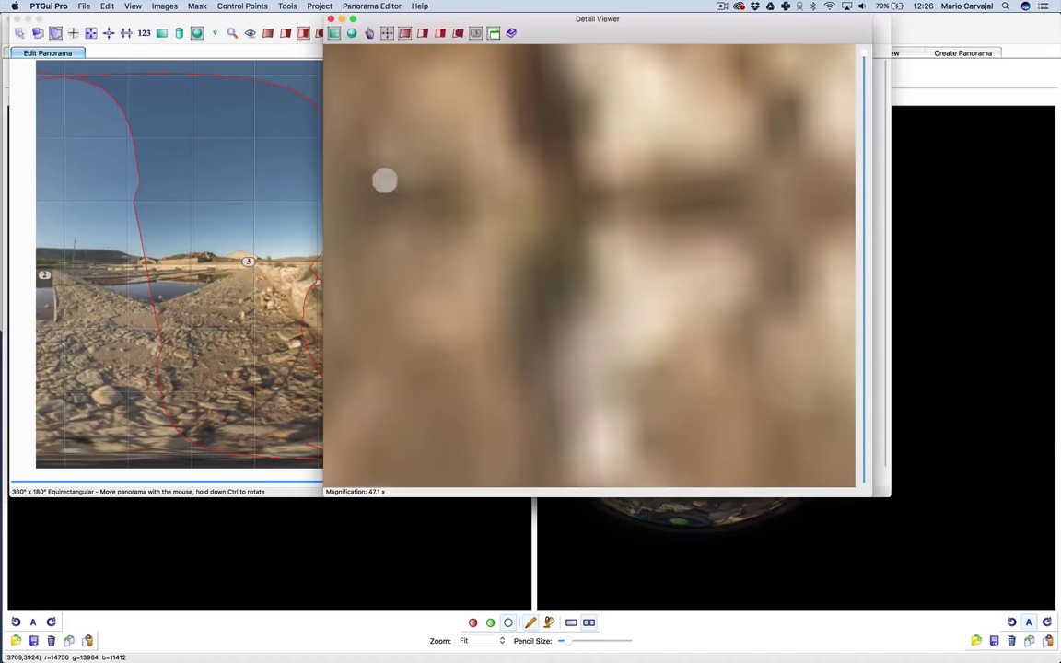
{"action": "scroll", "coordinate": [516, 294], "scroll_direction": "down", "scroll_amount": 5}
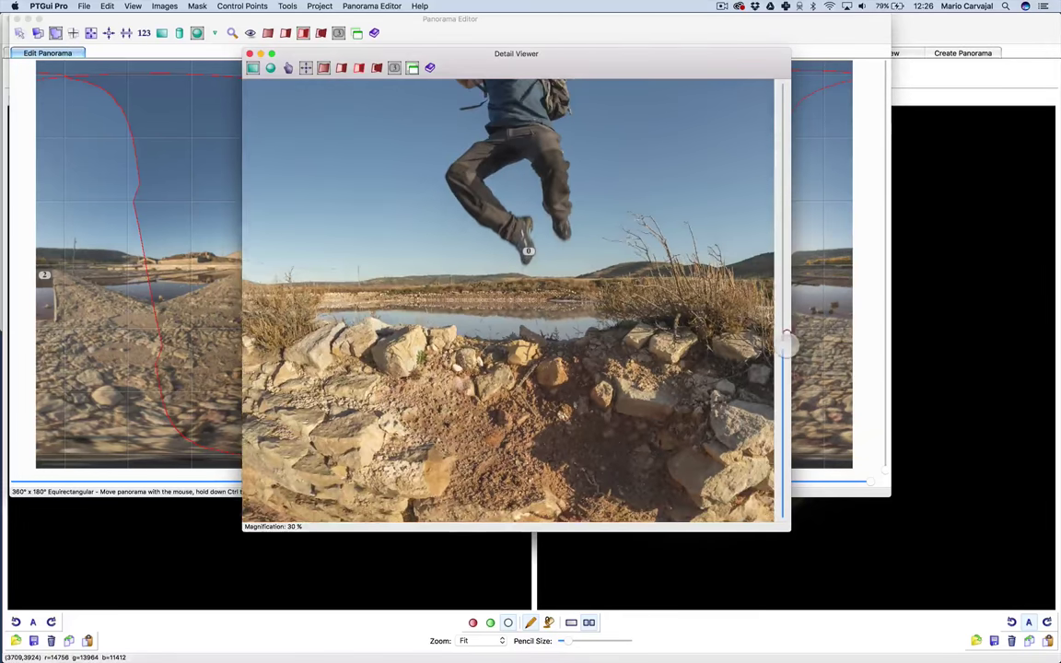
{"action": "scroll", "coordinate": [600, 260], "scroll_direction": "down", "scroll_amount": 2}
{"action": "scroll", "coordinate": [612, 450], "scroll_direction": "down", "scroll_amount": 2}
{"action": "scroll", "coordinate": [612, 451], "scroll_direction": "down", "scroll_amount": 5}
{"action": "scroll", "coordinate": [613, 450], "scroll_direction": "down", "scroll_amount": 3}
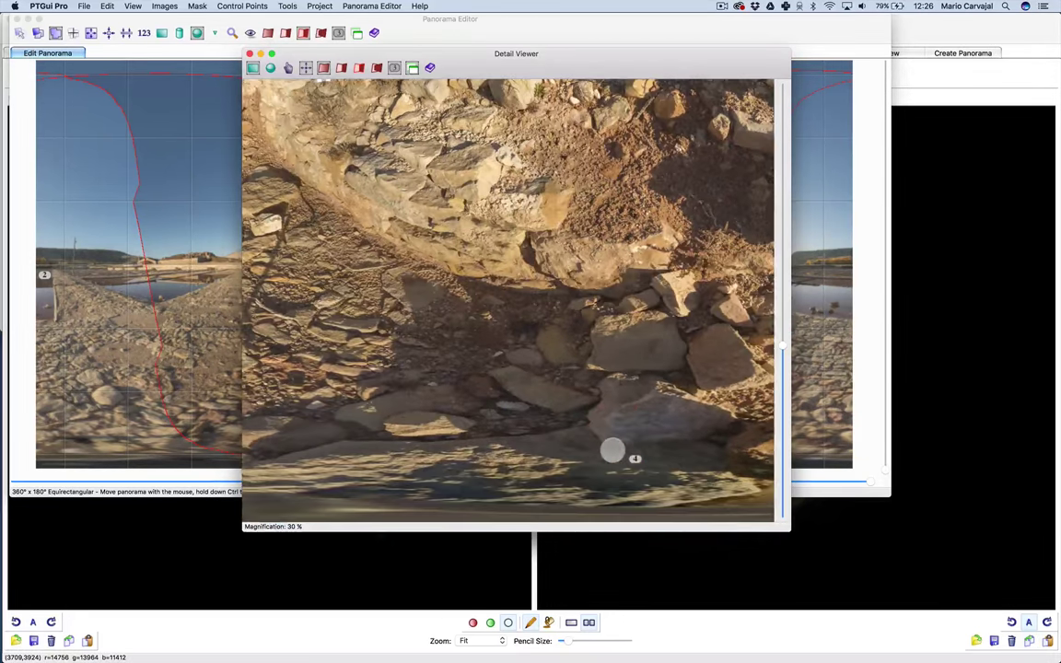
{"action": "left_click", "coordinate": [845, 35]}
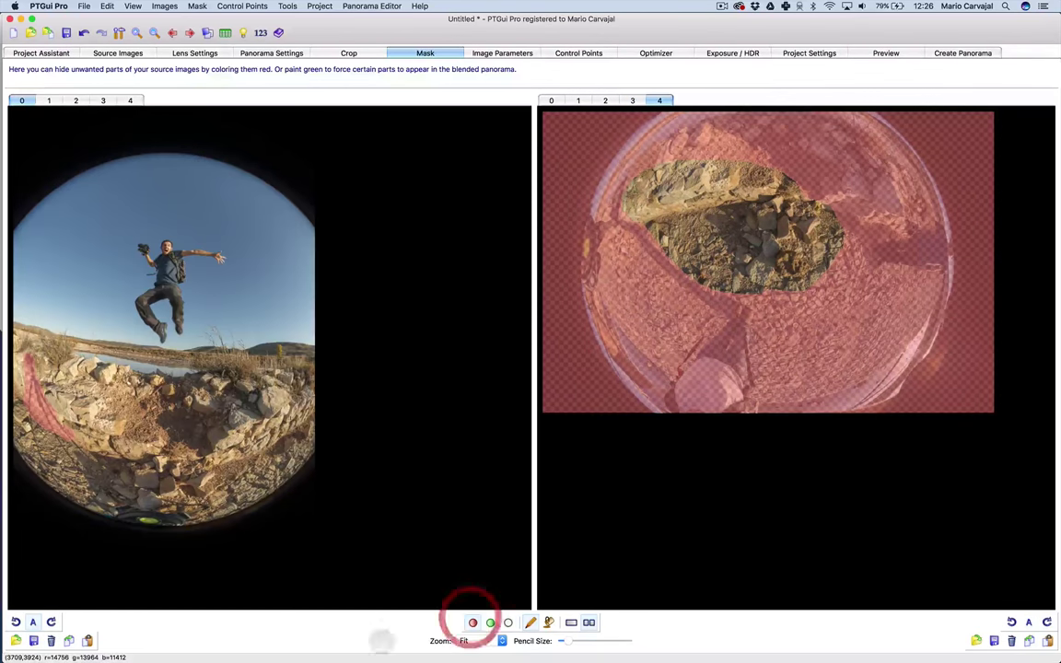
- Paint a red mask over the tripod in image 3 and preview the stitch
{"action": "left_click", "coordinate": [49, 101]}
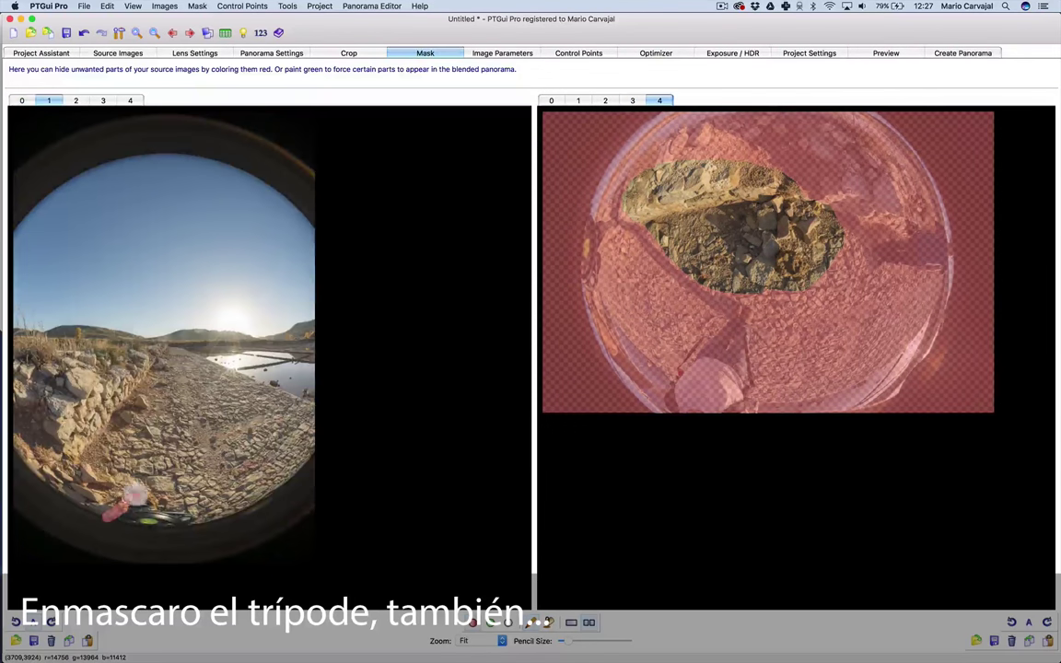
{"action": "left_click", "coordinate": [76, 100]}
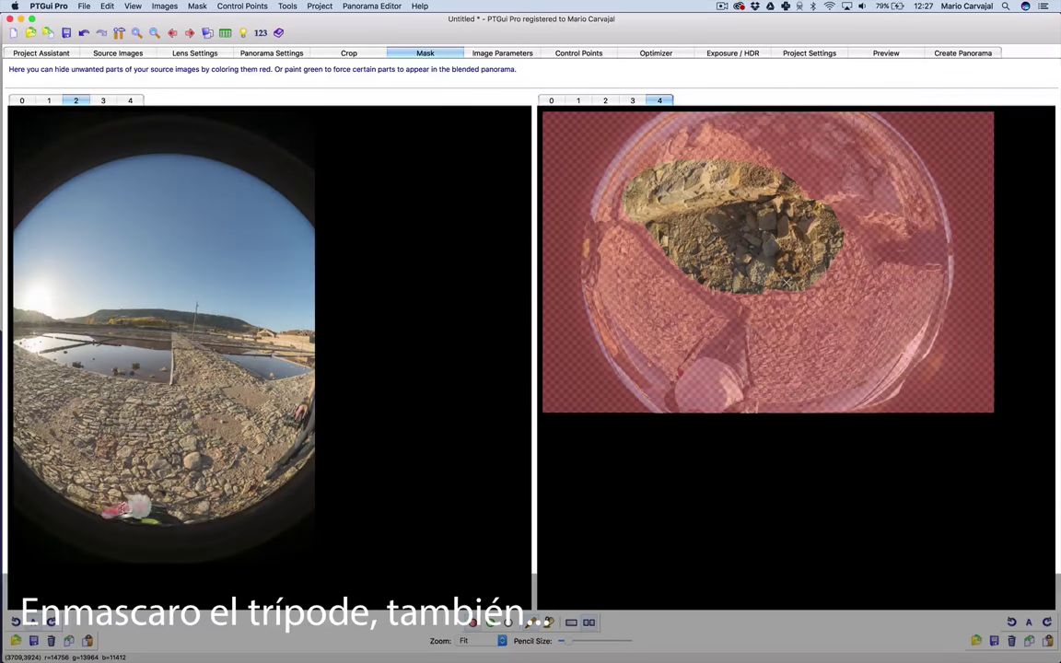
{"action": "left_click", "coordinate": [102, 101]}
{"action": "mouse_move", "coordinate": [111, 465]}
{"action": "left_mouse_down"}
{"action": "mouse_move", "coordinate": [193, 465]}
{"action": "mouse_move", "coordinate": [105, 488]}
{"action": "left_mouse_up"}
{"action": "left_click", "coordinate": [130, 100]}
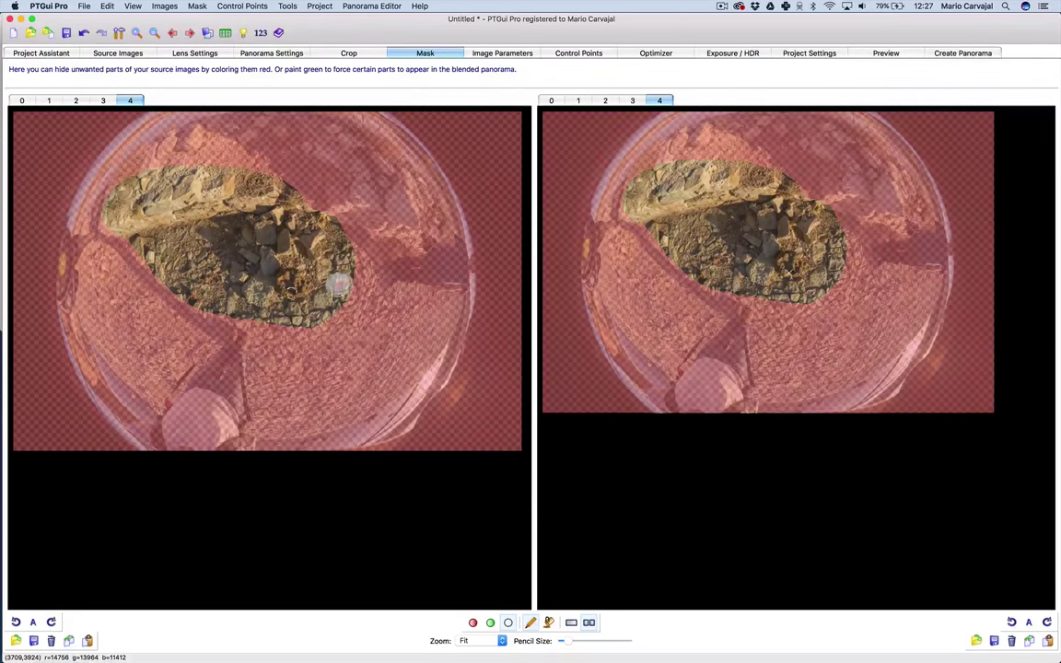
{"action": "key", "text": "ctrl+e"}
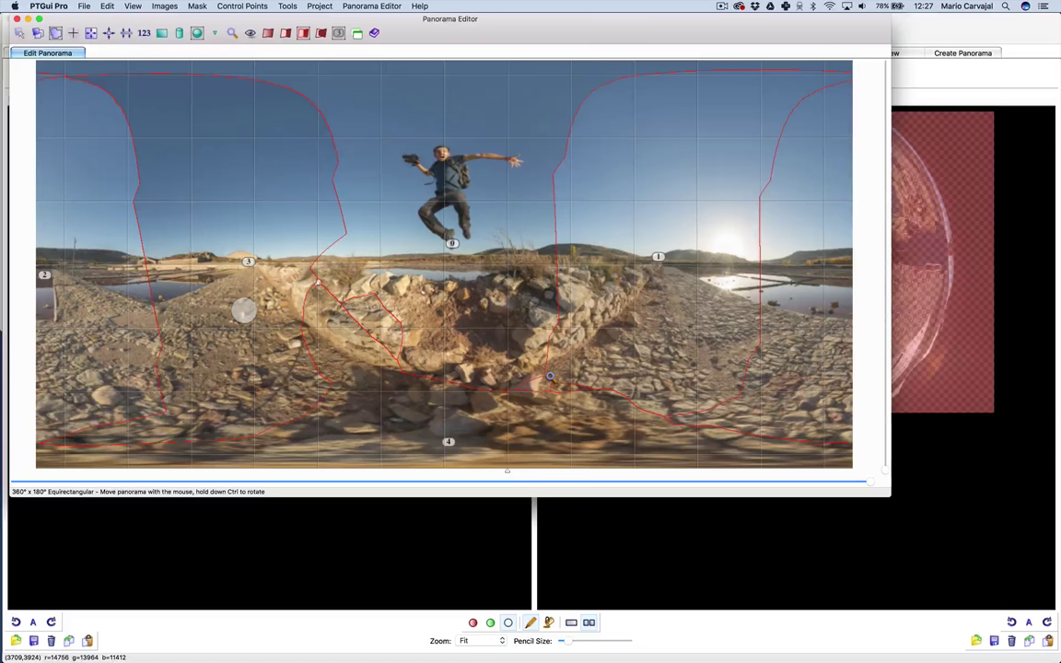
{"action": "key", "text": "ctrl+e"}
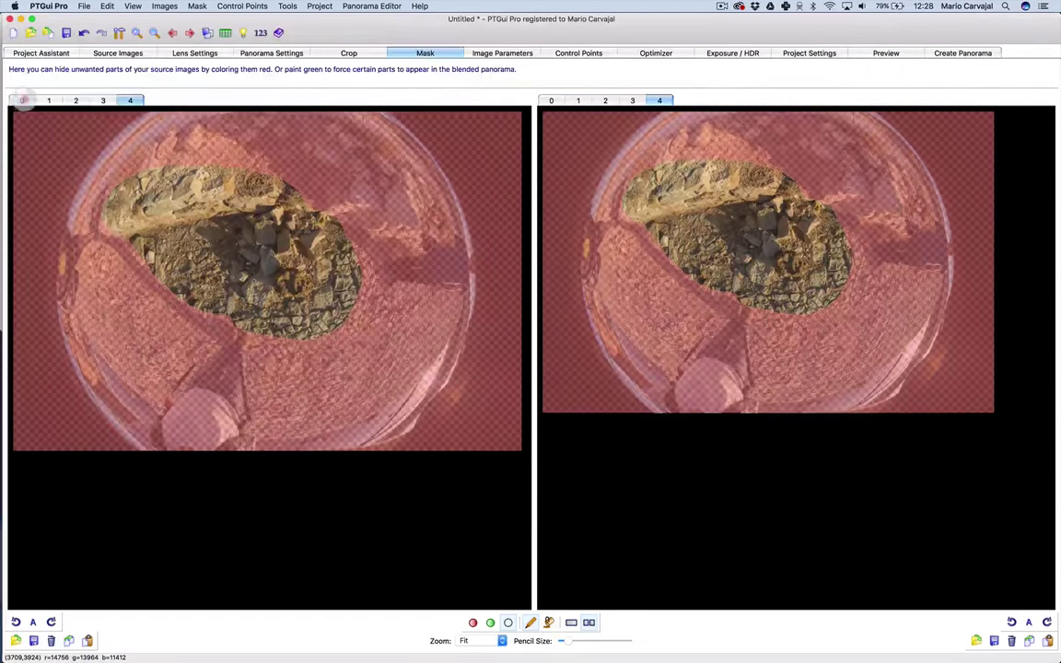
- Set mask zoom to 25% and review images 0, 3 and 2 against the stitched preview
{"action": "left_click", "coordinate": [103, 100]}
{"action": "left_click", "coordinate": [500, 640]}
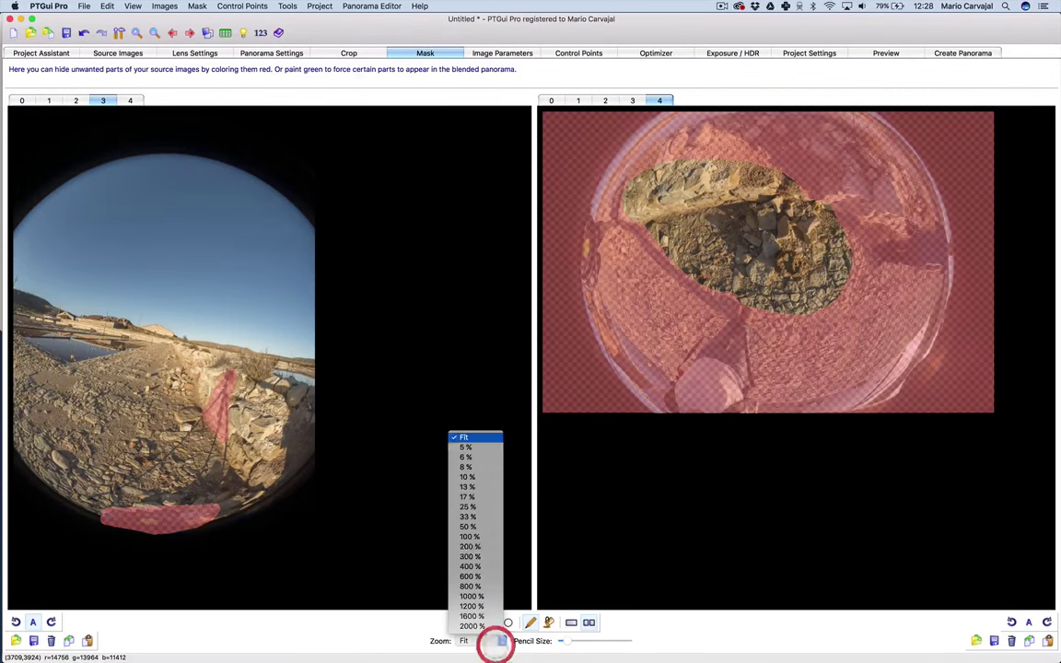
{"action": "left_click", "coordinate": [468, 508]}
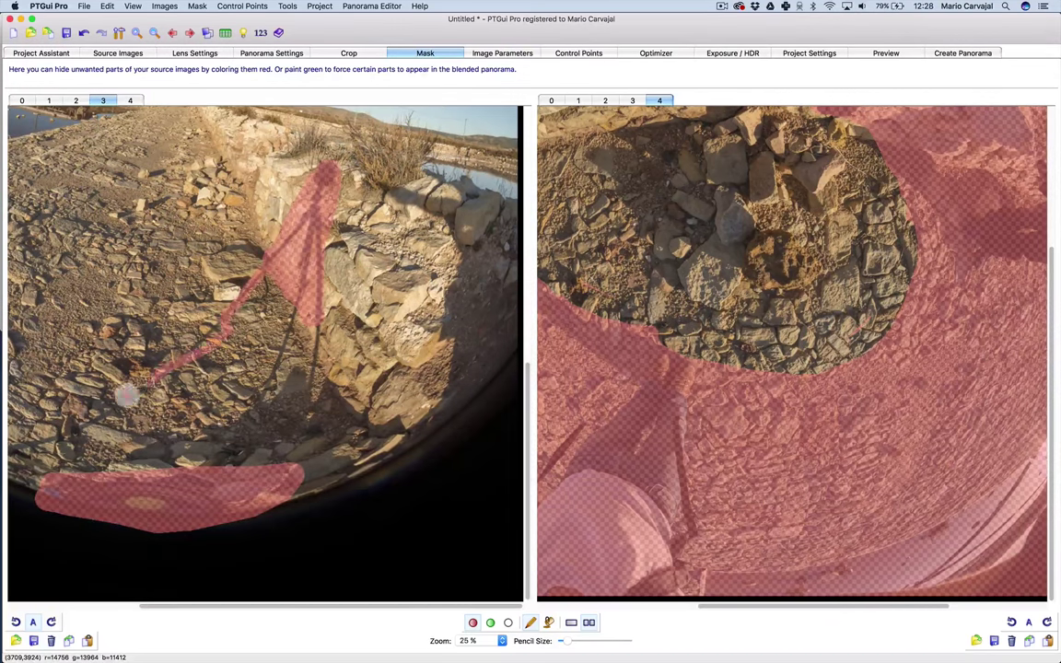
{"action": "key", "text": "ctrl+e"}
{"action": "key", "text": "ctrl+e"}
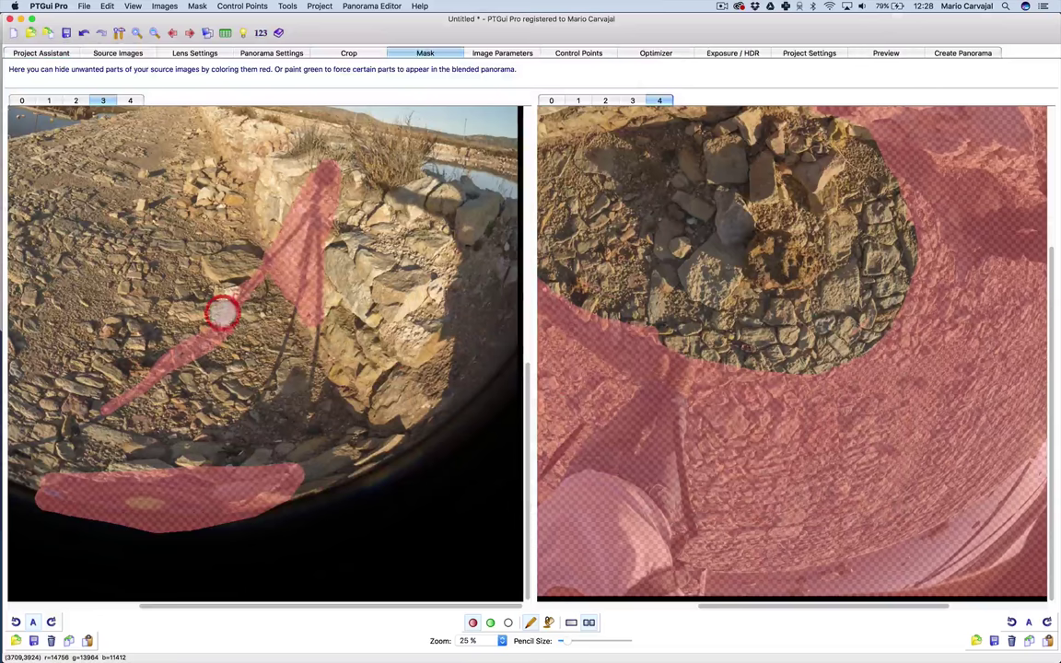
{"action": "left_click", "coordinate": [22, 100]}
{"action": "key", "text": "ctrl+e"}
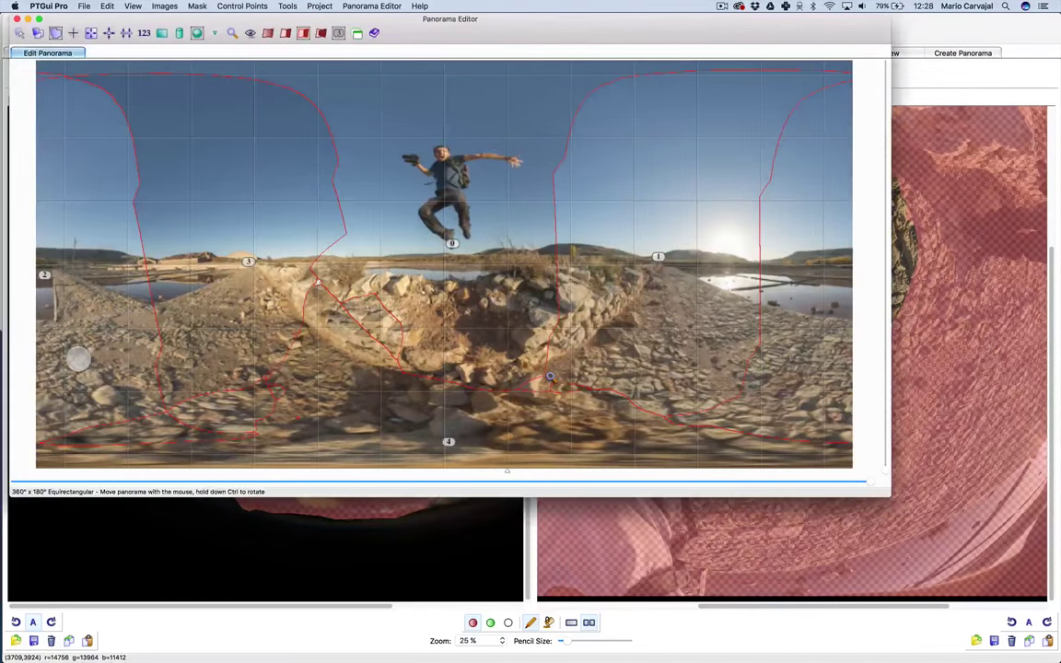
{"action": "key", "text": "ctrl+e"}
{"action": "left_click", "coordinate": [103, 99]}
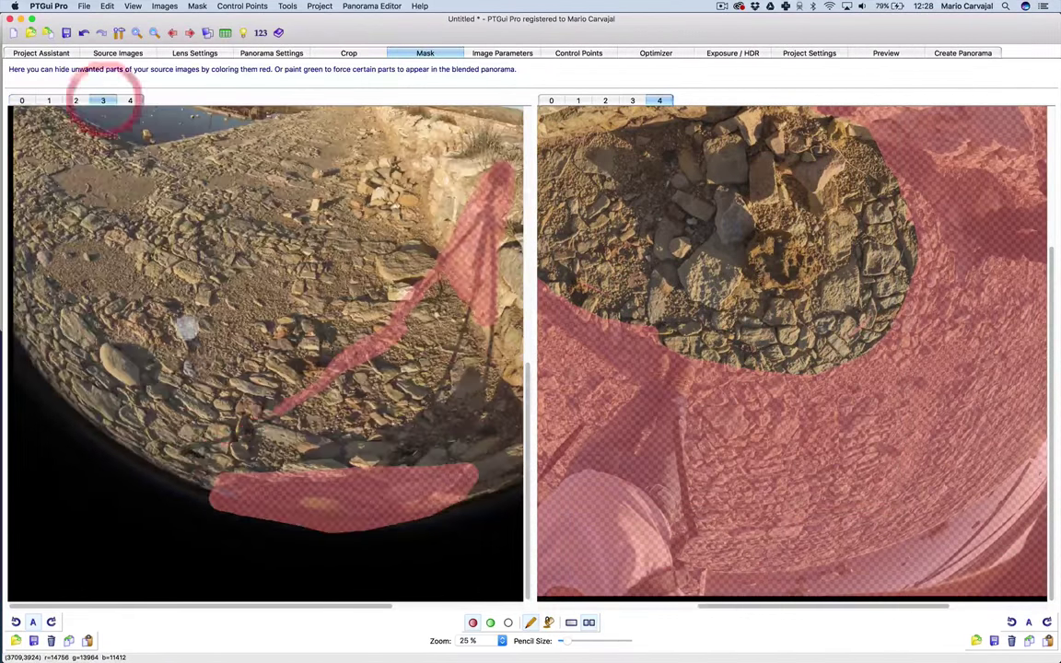
{"action": "key", "text": "ctrl+e"}
{"action": "key", "text": "ctrl+e"}
{"action": "left_click", "coordinate": [49, 100]}
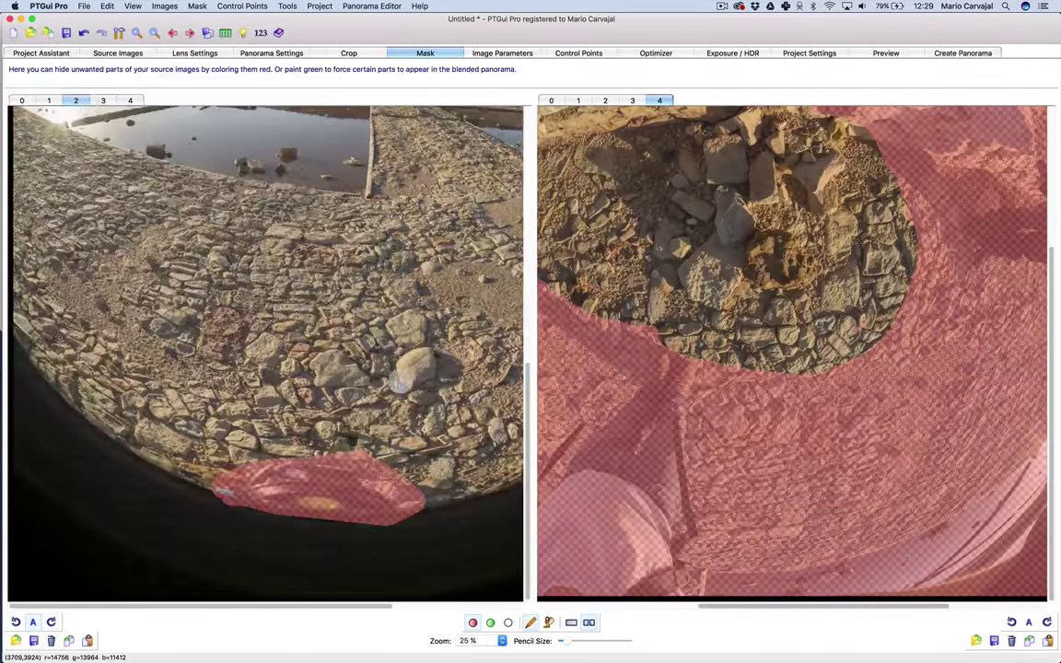
{"action": "key", "text": "ctrl+e"}
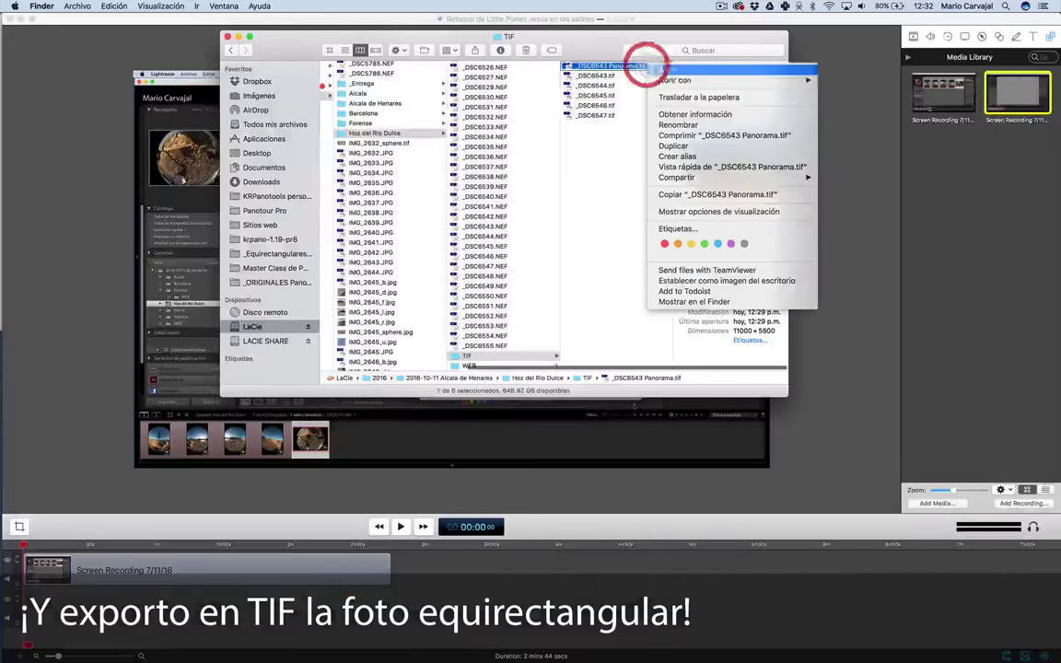
- Open _DSC6543 Panorama.tif in Adobe Photoshop CC via Finder's Abrir con menu
{"action": "mouse_move", "coordinate": [699, 80]}
{"action": "left_click", "coordinate": [889, 145]}
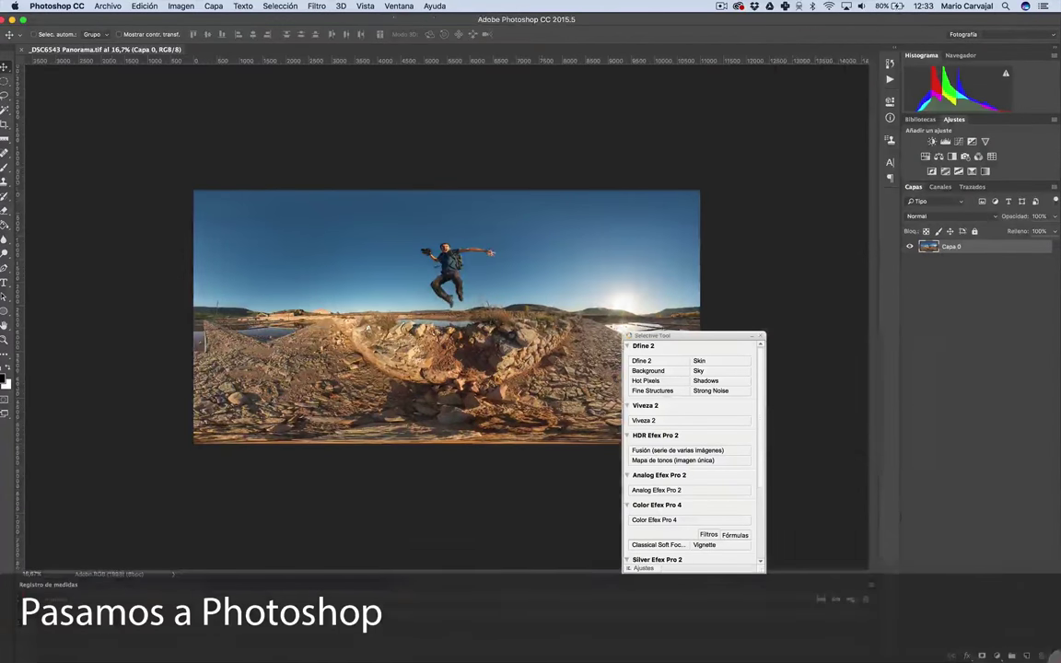
- Zoom the panorama to 100% and spot-heal the white blemish on the stone wall
{"action": "key", "text": "z"}
{"action": "left_click", "coordinate": [396, 352]}
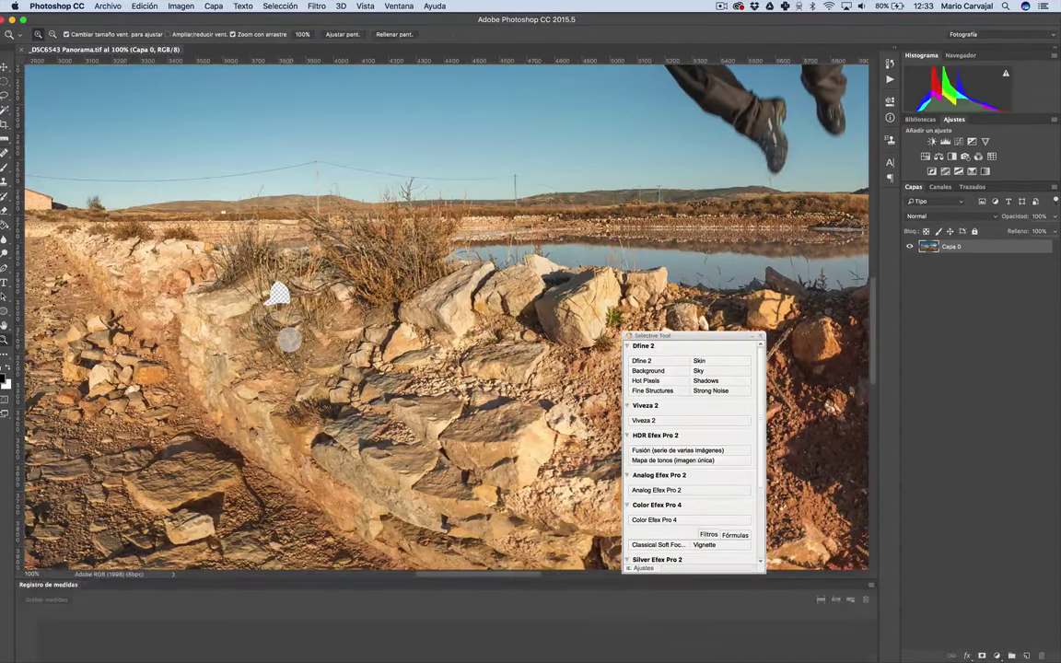
{"action": "key", "text": "j"}
{"action": "left_click", "coordinate": [272, 276]}
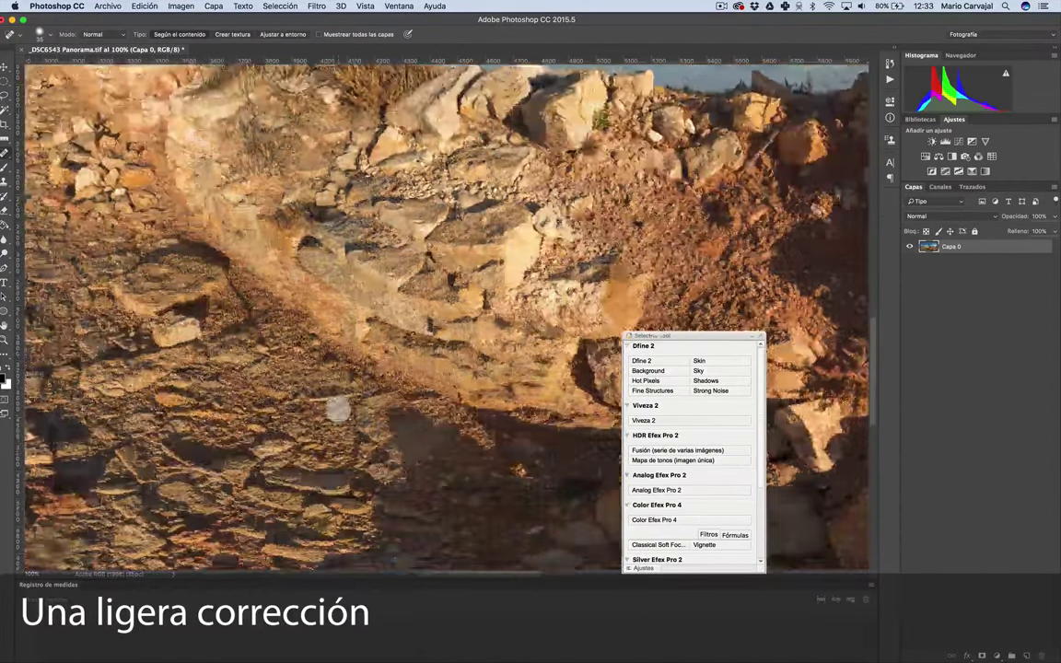
- Pan around the full-size panorama to check for other blemishes
{"action": "scroll", "coordinate": [338, 407], "scroll_direction": "down", "scroll_amount": 10}
{"action": "scroll", "coordinate": [246, 407], "scroll_direction": "left", "scroll_amount": 5}
{"action": "scroll", "coordinate": [238, 413], "scroll_direction": "left", "scroll_amount": 5}
{"action": "scroll", "coordinate": [327, 402], "scroll_direction": "up", "scroll_amount": 5}
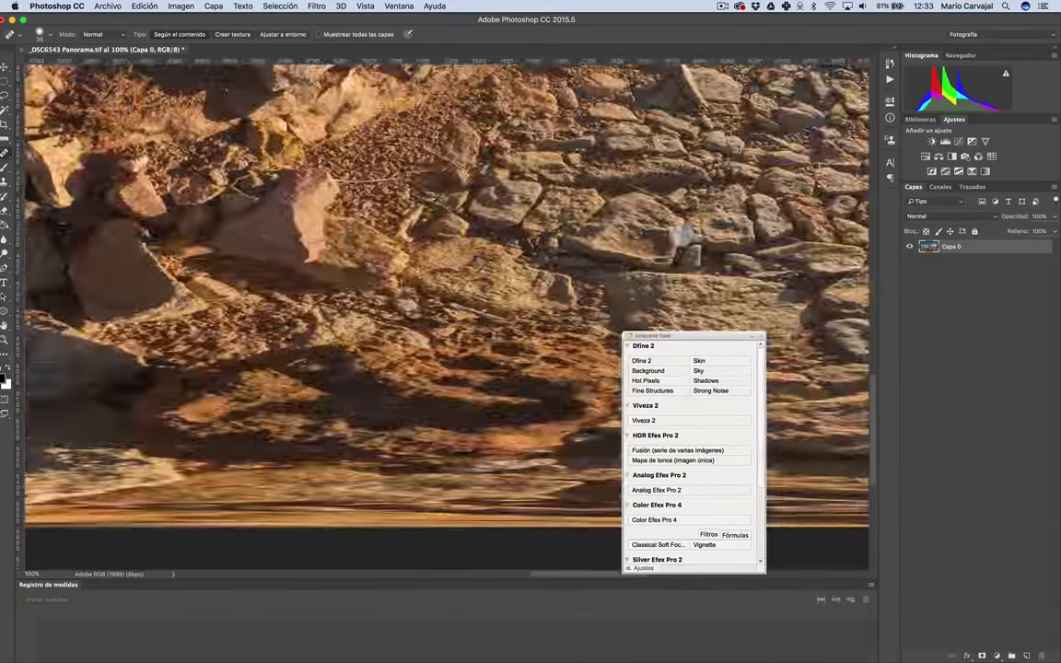
{"action": "scroll", "coordinate": [553, 276], "scroll_direction": "up", "scroll_amount": 5}
{"action": "scroll", "coordinate": [680, 230], "scroll_direction": "right", "scroll_amount": 5}
{"action": "scroll", "coordinate": [302, 166], "scroll_direction": "left", "scroll_amount": 10}
{"action": "scroll", "coordinate": [301, 166], "scroll_direction": "up", "scroll_amount": 5}
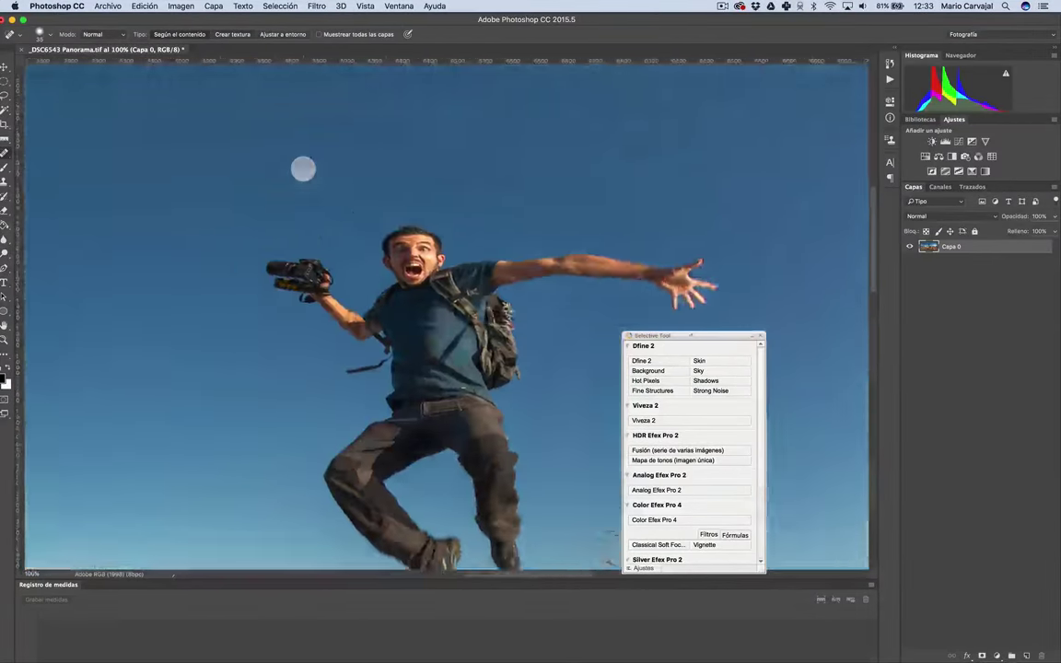
{"action": "scroll", "coordinate": [301, 166], "scroll_direction": "up", "scroll_amount": 5}
{"action": "scroll", "coordinate": [303, 168], "scroll_direction": "down", "scroll_amount": 5}
{"action": "scroll", "coordinate": [769, 175], "scroll_direction": "right", "scroll_amount": 10}
{"action": "scroll", "coordinate": [770, 175], "scroll_direction": "right", "scroll_amount": 10}
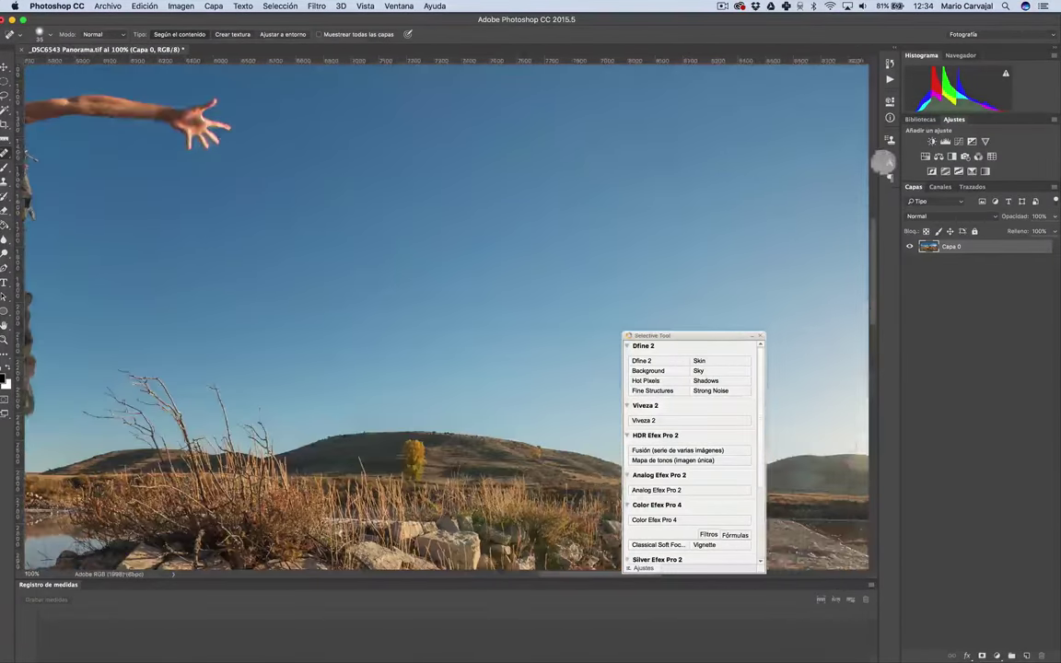
{"action": "scroll", "coordinate": [746, 206], "scroll_direction": "right", "scroll_amount": 5}
{"action": "scroll", "coordinate": [746, 206], "scroll_direction": "up", "scroll_amount": 3}
{"action": "scroll", "coordinate": [746, 207], "scroll_direction": "down", "scroll_amount": 3}
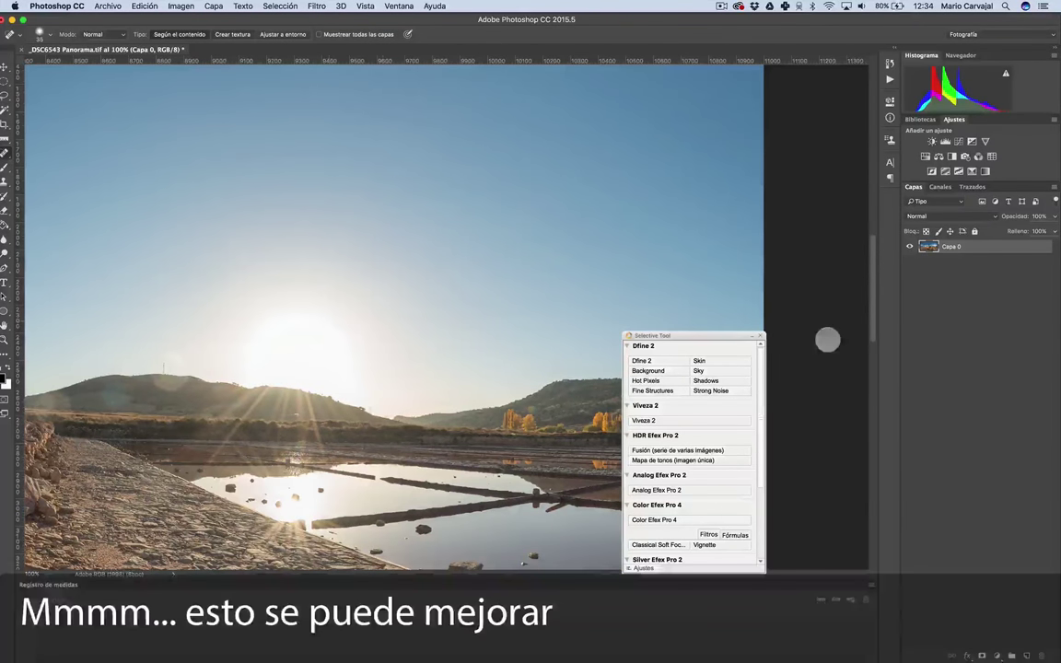
- Add a new layer and set up a light cyan gradient ending in the sampled pale sky colour
{"action": "left_click", "coordinate": [1026, 656]}
{"action": "left_click", "coordinate": [5, 223]}
{"action": "left_click", "coordinate": [55, 221]}
{"action": "left_click", "coordinate": [51, 35]}
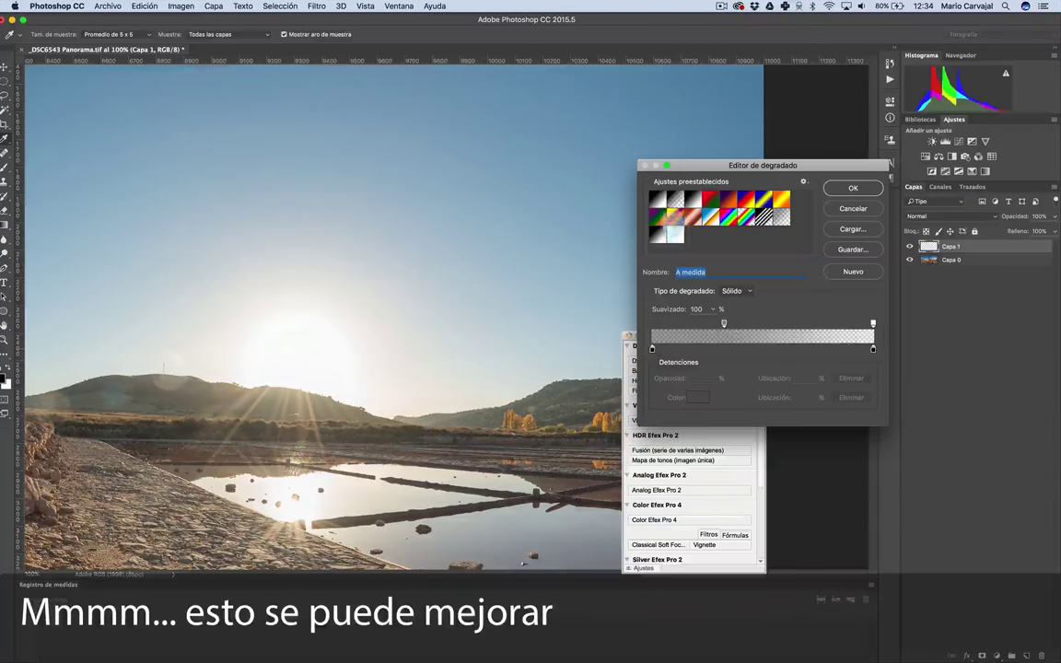
{"action": "left_click", "coordinate": [675, 234]}
{"action": "left_click", "coordinate": [652, 349]}
{"action": "double_click", "coordinate": [872, 349]}
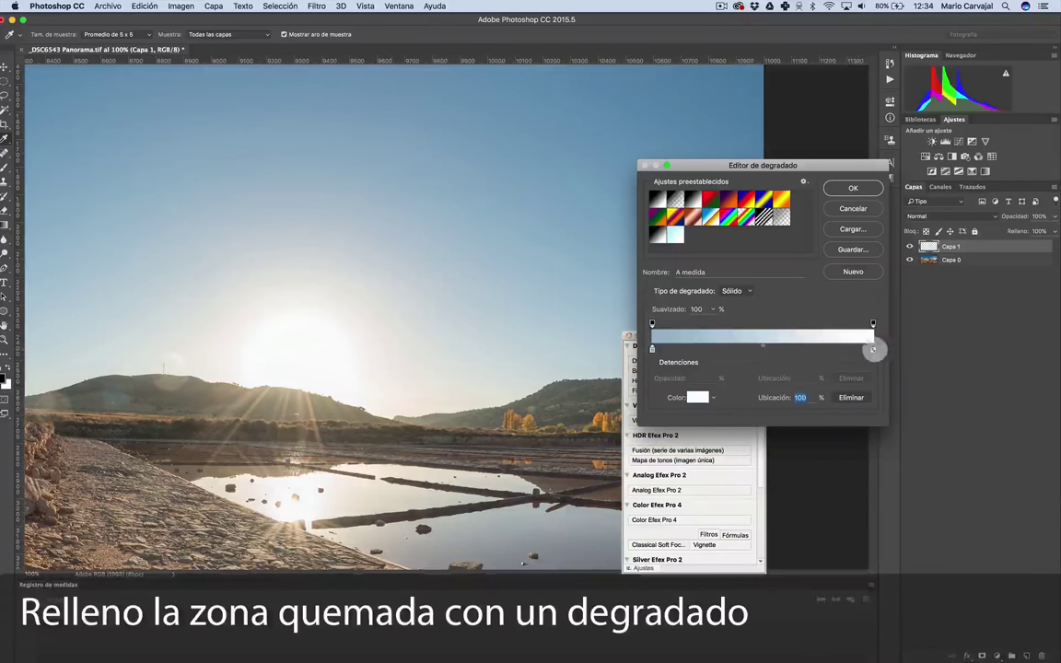
{"action": "left_click", "coordinate": [389, 253]}
{"action": "left_click", "coordinate": [613, 326]}
{"action": "left_click", "coordinate": [852, 188]}
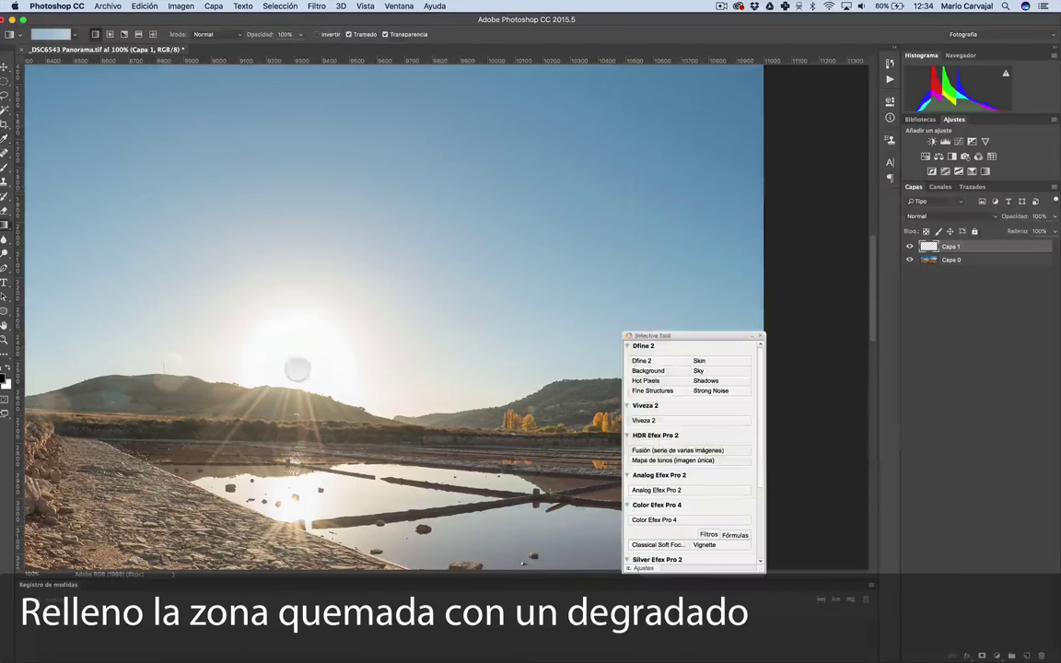
- Try drawing the radial gradient from the sun, undoing unsatisfactory attempts
{"action": "left_click_drag", "start_coordinate": [300, 368], "coordinate": [387, 251]}
{"action": "mouse_move", "coordinate": [306, 352]}
{"action": "left_mouse_down"}
{"action": "mouse_move", "coordinate": [431, 265]}
{"action": "mouse_move", "coordinate": [296, 359]}
{"action": "left_mouse_up"}
{"action": "key", "text": "ctrl+z"}
{"action": "key", "text": "ctrl+z"}
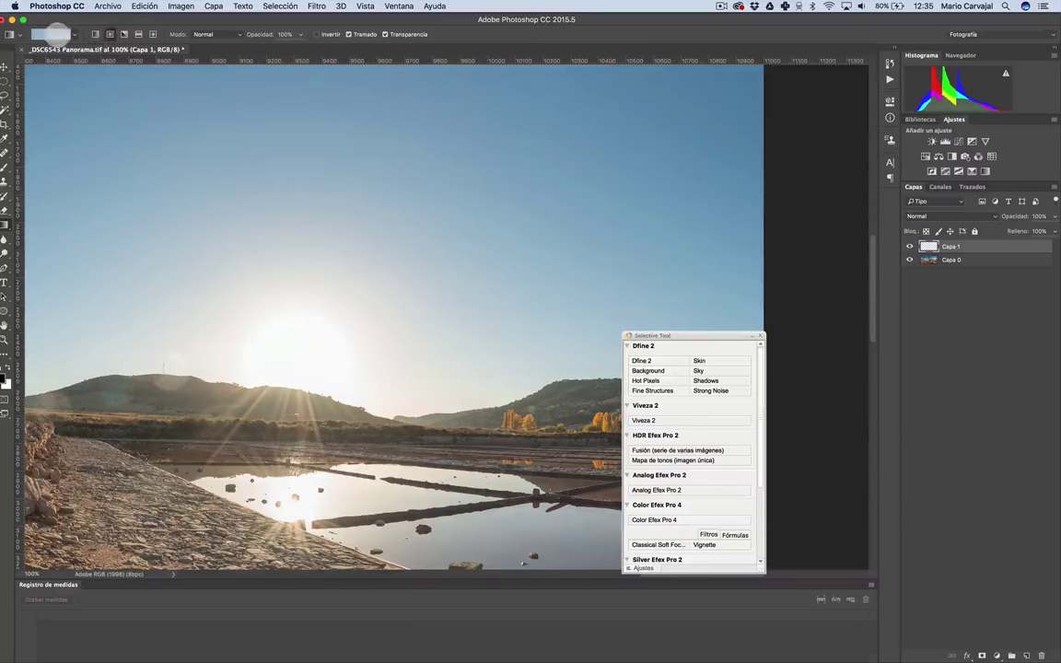
{"action": "left_click", "coordinate": [51, 34]}
{"action": "left_click", "coordinate": [871, 349]}
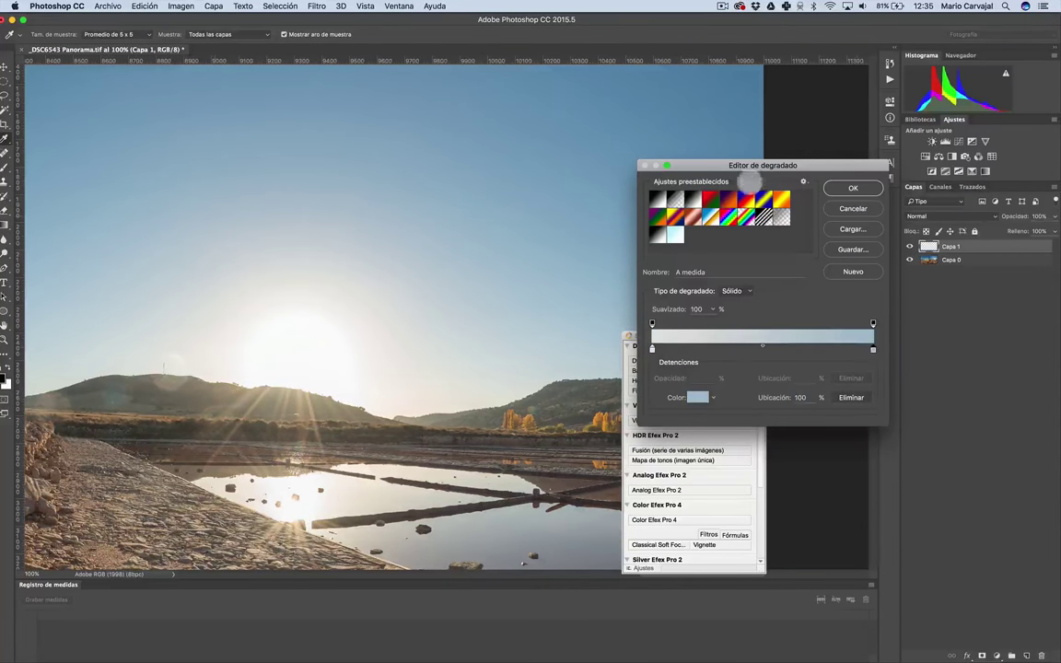
{"action": "left_click", "coordinate": [852, 188]}
{"action": "left_click_drag", "start_coordinate": [291, 355], "coordinate": [294, 244]}
{"action": "key", "text": "ctrl+z"}
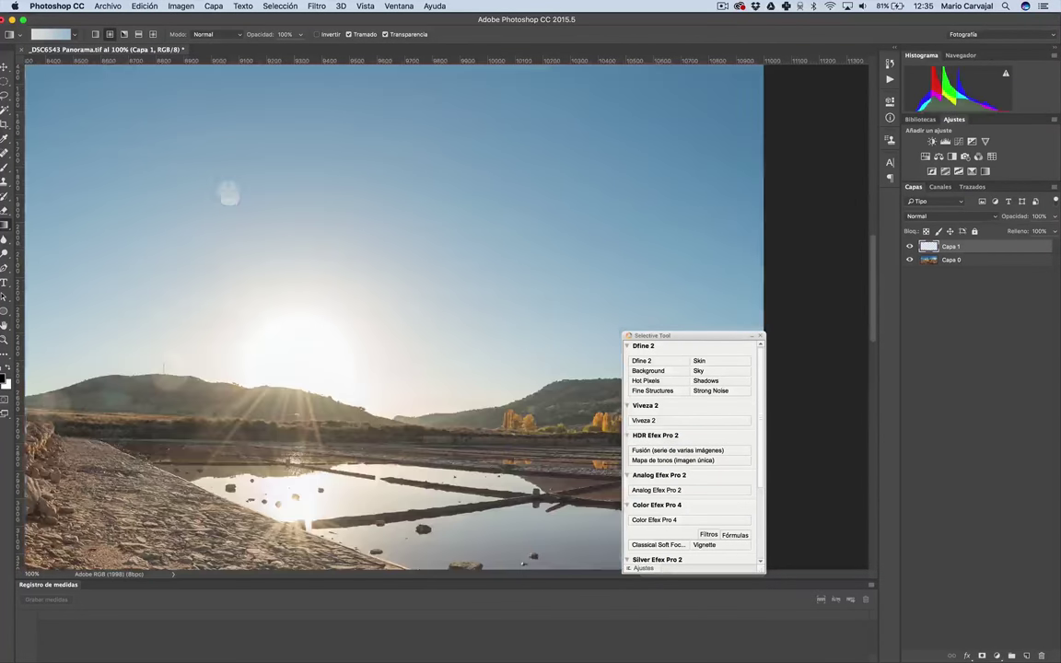
- Adjust the gradient colour stops and redraw the light-blue radial glow centred on the sun
{"action": "left_click", "coordinate": [51, 34]}
{"action": "left_click", "coordinate": [649, 353]}
{"action": "left_click", "coordinate": [853, 188]}
{"action": "left_click_drag", "start_coordinate": [289, 361], "coordinate": [298, 195]}
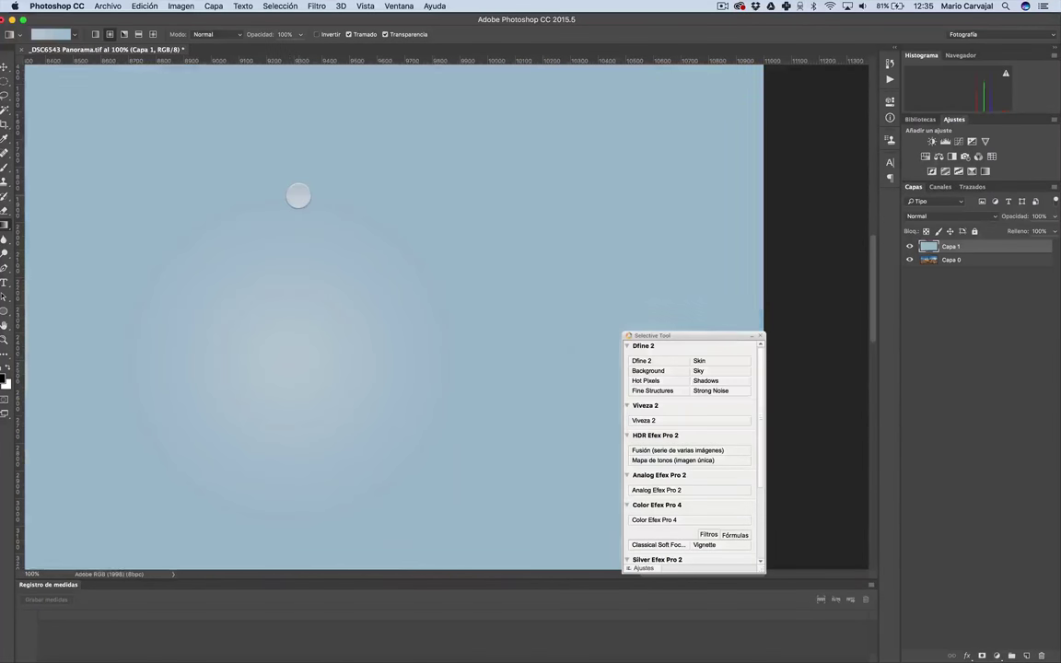
{"action": "key", "text": "ctrl+z"}
{"action": "left_click", "coordinate": [51, 34]}
{"action": "left_click", "coordinate": [650, 355]}
{"action": "left_click", "coordinate": [852, 188]}
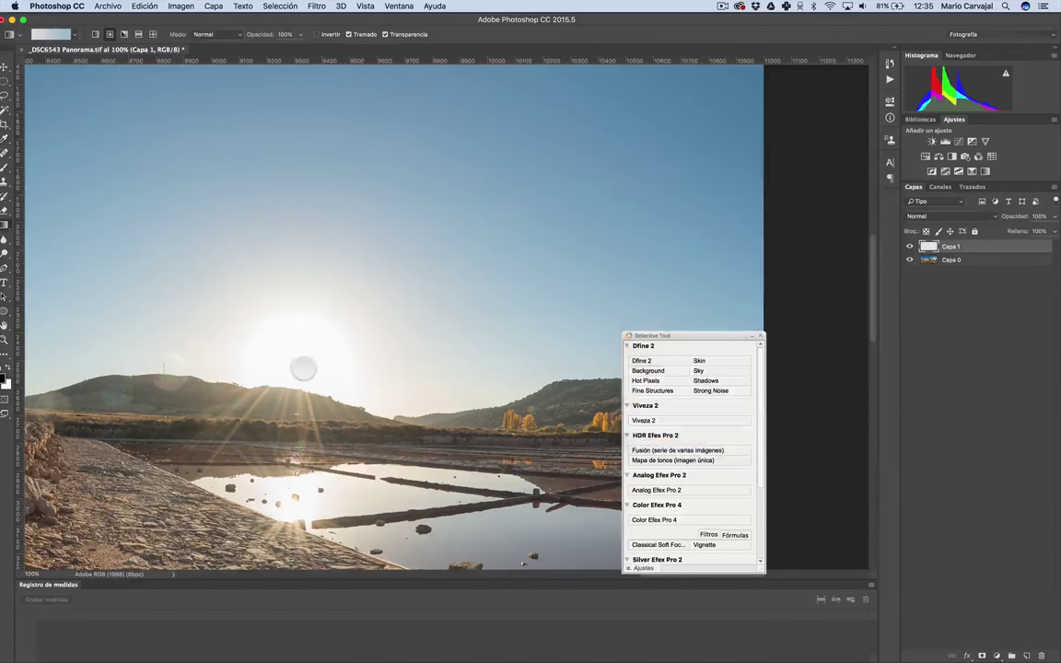
{"action": "left_click_drag", "start_coordinate": [291, 359], "coordinate": [307, 191]}
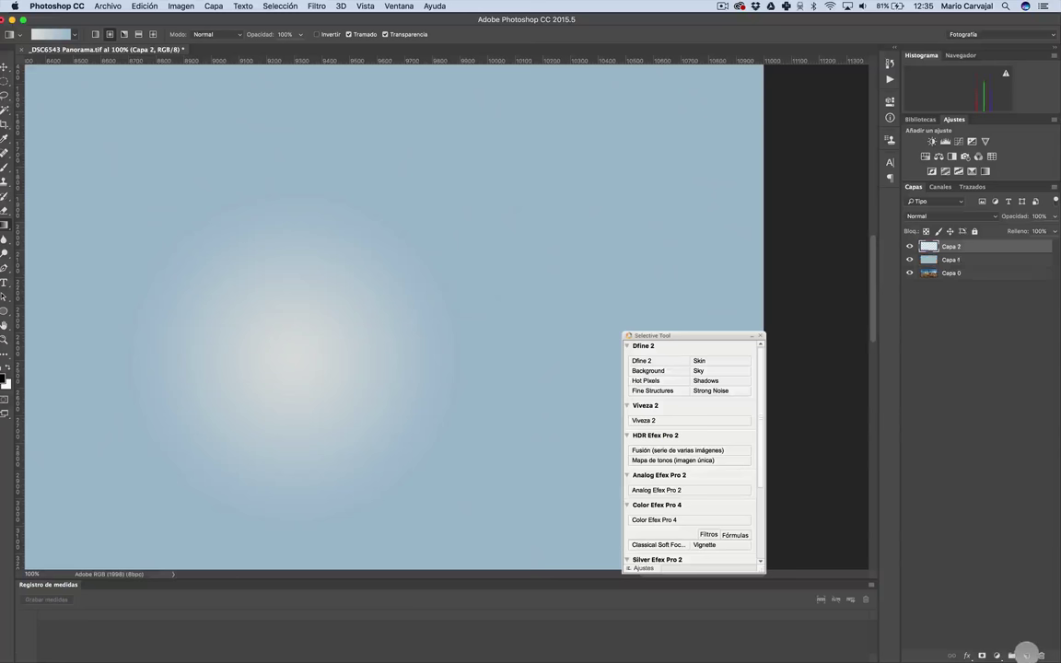
- Add a black mask and reveal the glow around the sun with a white-to-black gradient and brush
{"action": "left_click", "coordinate": [980, 656], "text": "alt"}
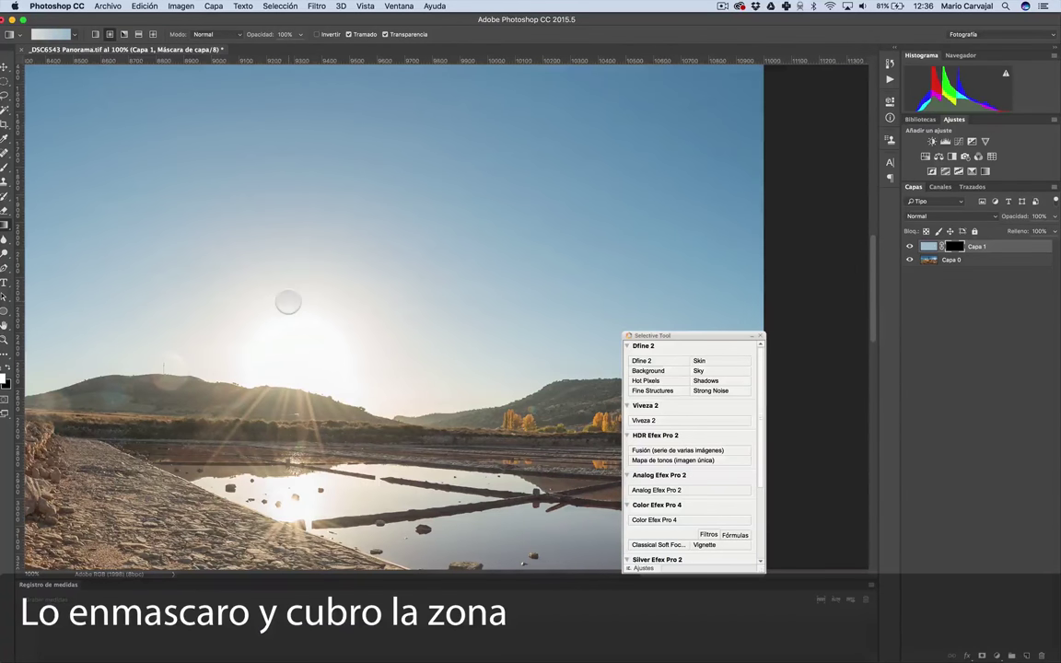
{"action": "left_click", "coordinate": [71, 34]}
{"action": "double_click", "coordinate": [15, 51]}
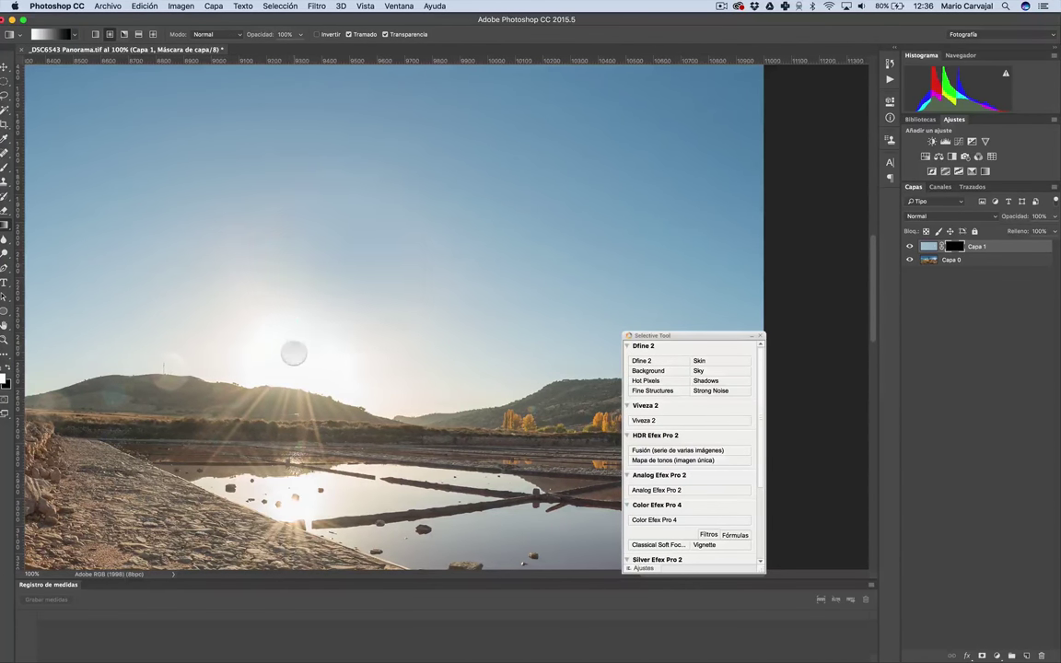
{"action": "left_click_drag", "start_coordinate": [291, 341], "coordinate": [327, 299]}
{"action": "left_click_drag", "start_coordinate": [332, 345], "coordinate": [426, 182]}
{"action": "key", "text": "b"}
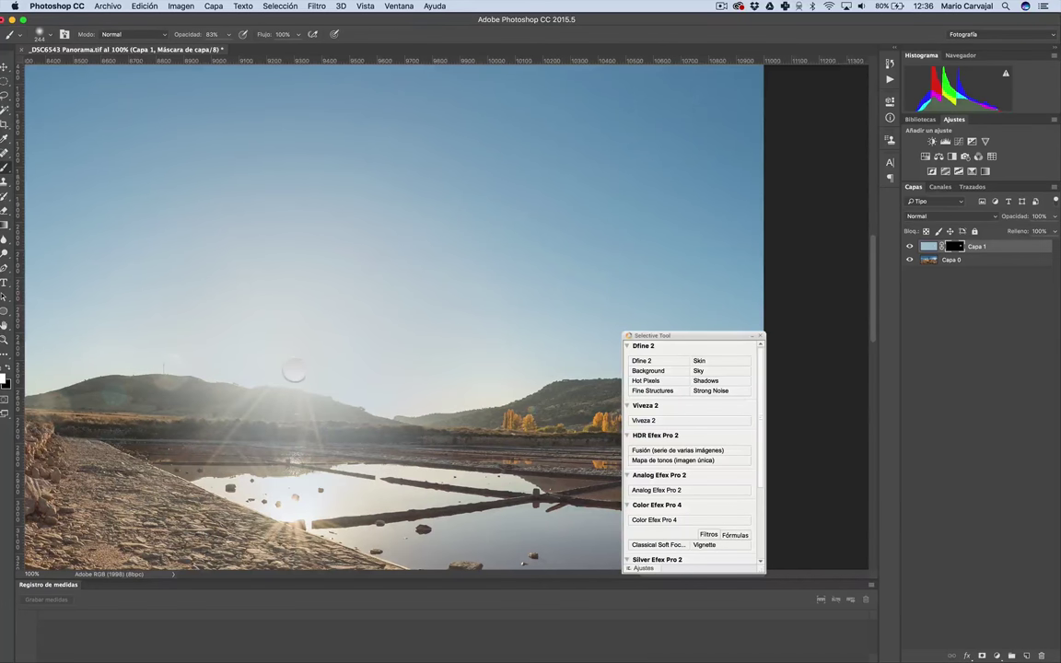
{"action": "mouse_move", "coordinate": [291, 367]}
{"action": "left_mouse_down"}
{"action": "mouse_move", "coordinate": [171, 419]}
{"action": "mouse_move", "coordinate": [419, 438]}
{"action": "mouse_move", "coordinate": [166, 414]}
{"action": "mouse_move", "coordinate": [290, 408]}
{"action": "left_mouse_up"}
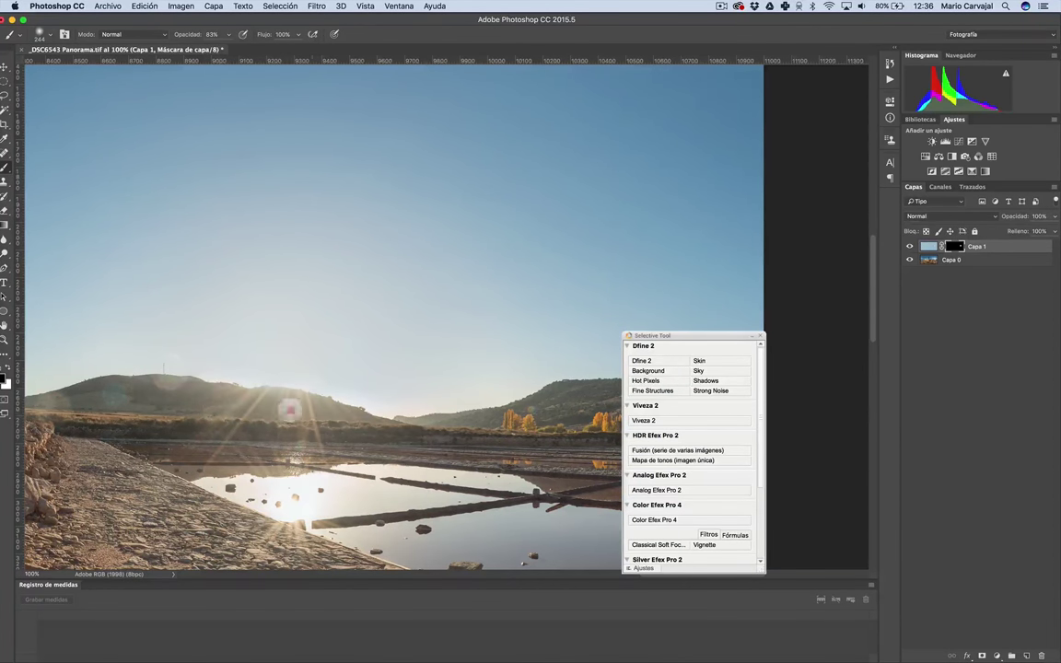
- Switch to Finder and select Starburst_1.png in the Imágenes folder
{"action": "key", "text": "z"}
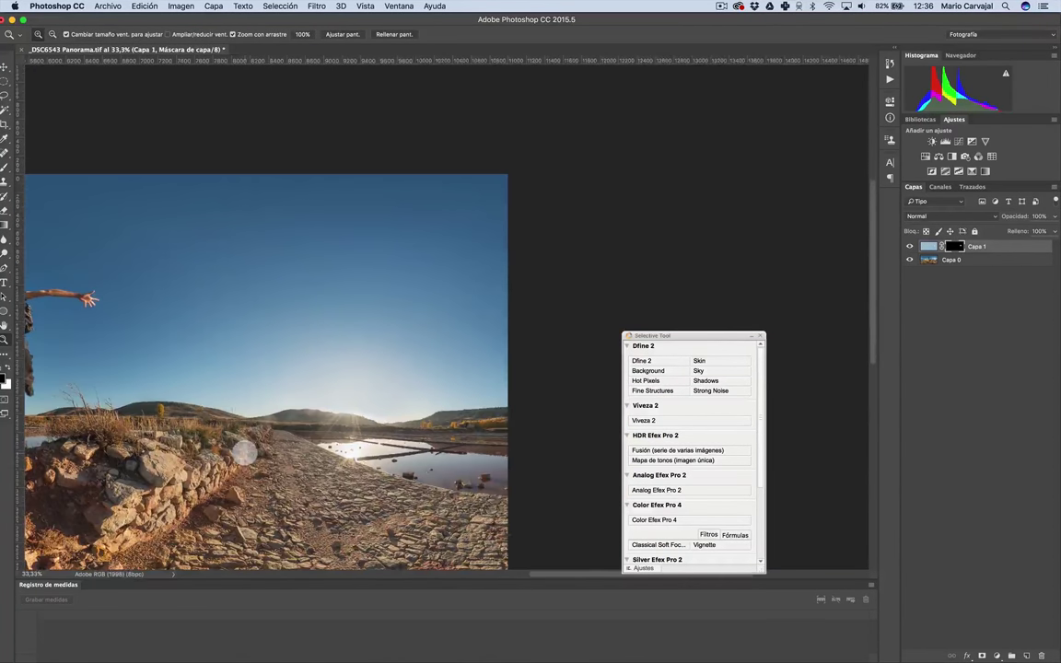
{"action": "key", "text": "super+Tab"}
{"action": "scroll", "coordinate": [378, 230], "scroll_direction": "down", "scroll_amount": 5}
{"action": "left_click", "coordinate": [332, 310]}
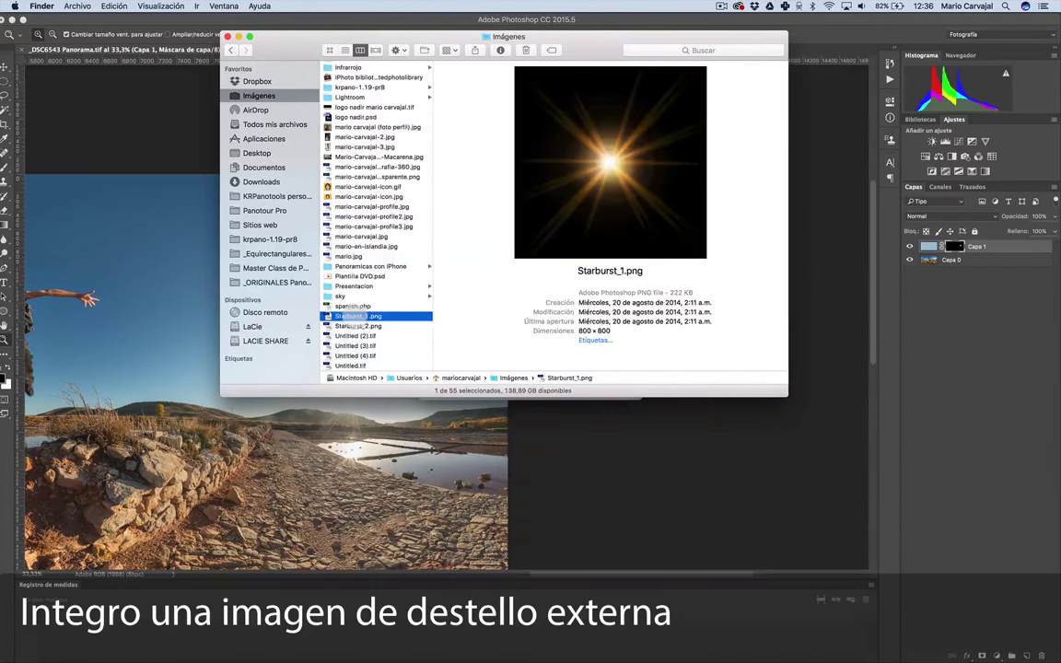
- Drop Starburst_1.png into the panorama, lower its opacity, and scale, rotate and place it over the sun
{"action": "left_click_drag", "start_coordinate": [332, 311], "coordinate": [972, 211]}
{"action": "key", "text": "1"}
{"action": "key", "text": "9"}
{"action": "left_click_drag", "start_coordinate": [265, 372], "coordinate": [348, 407]}
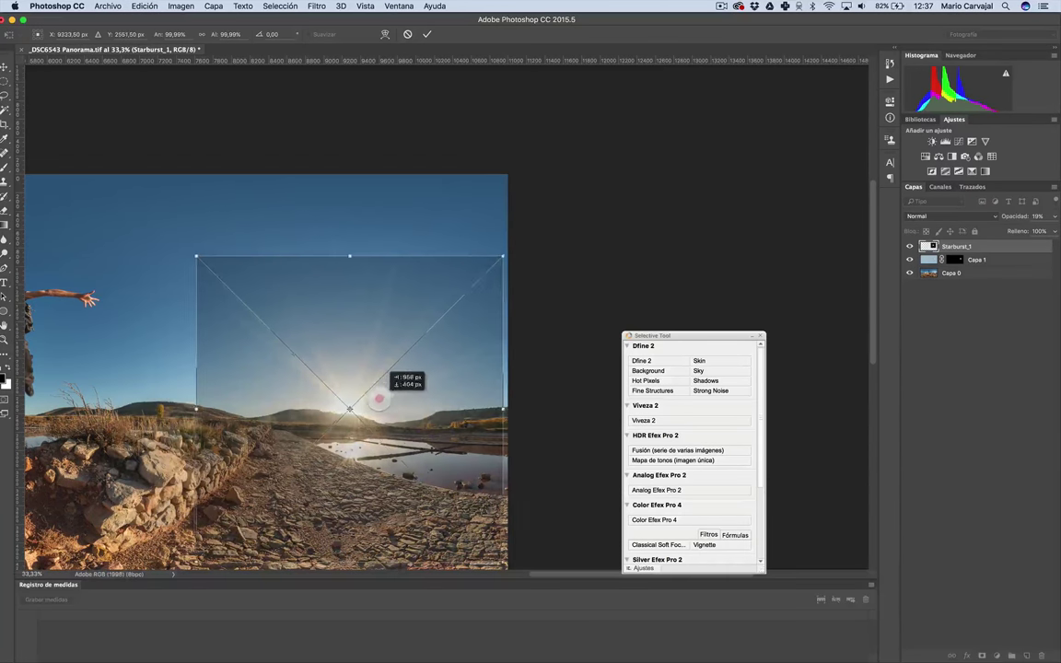
{"action": "mouse_move", "coordinate": [505, 253]}
{"action": "left_mouse_down"}
{"action": "mouse_move", "coordinate": [422, 307]}
{"action": "mouse_move", "coordinate": [375, 420]}
{"action": "left_mouse_up"}
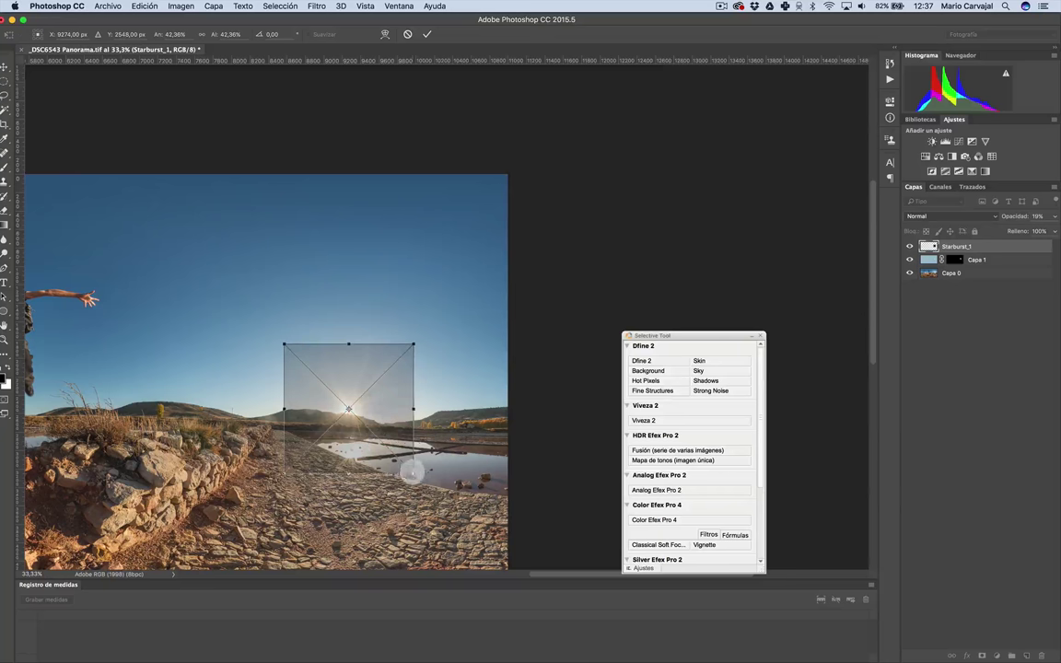
{"action": "left_click_drag", "start_coordinate": [412, 472], "coordinate": [429, 362]}
{"action": "key", "text": "Return"}
- Set the starburst layer's blend mode to Trama after previewing soft light
{"action": "key", "text": "z"}
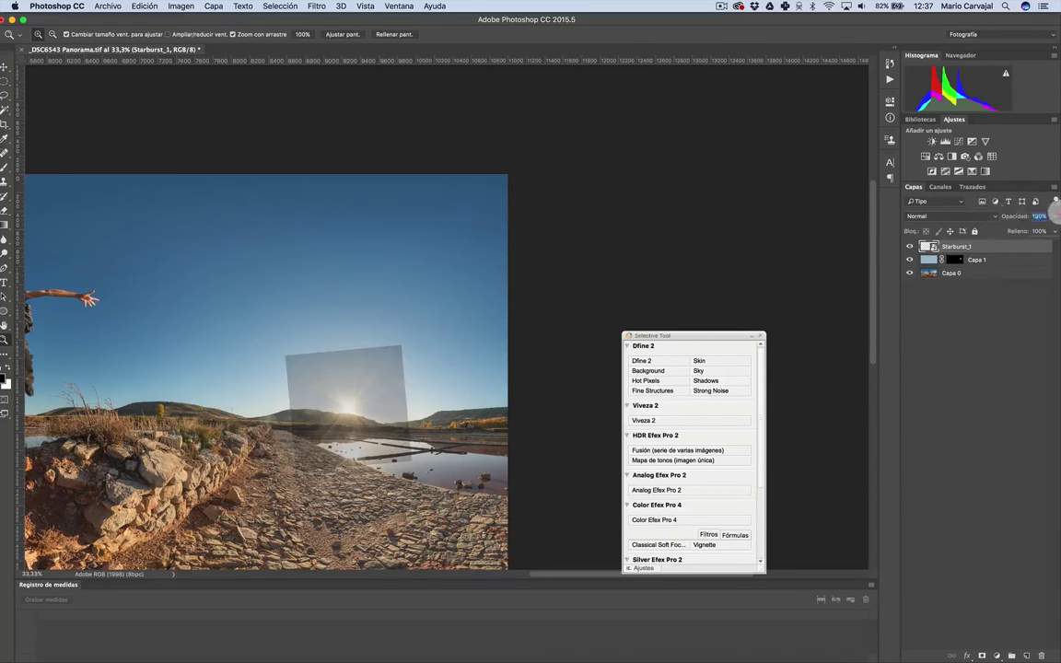
{"action": "left_click", "coordinate": [953, 215]}
{"action": "left_click", "coordinate": [926, 343]}
{"action": "left_click", "coordinate": [973, 218]}
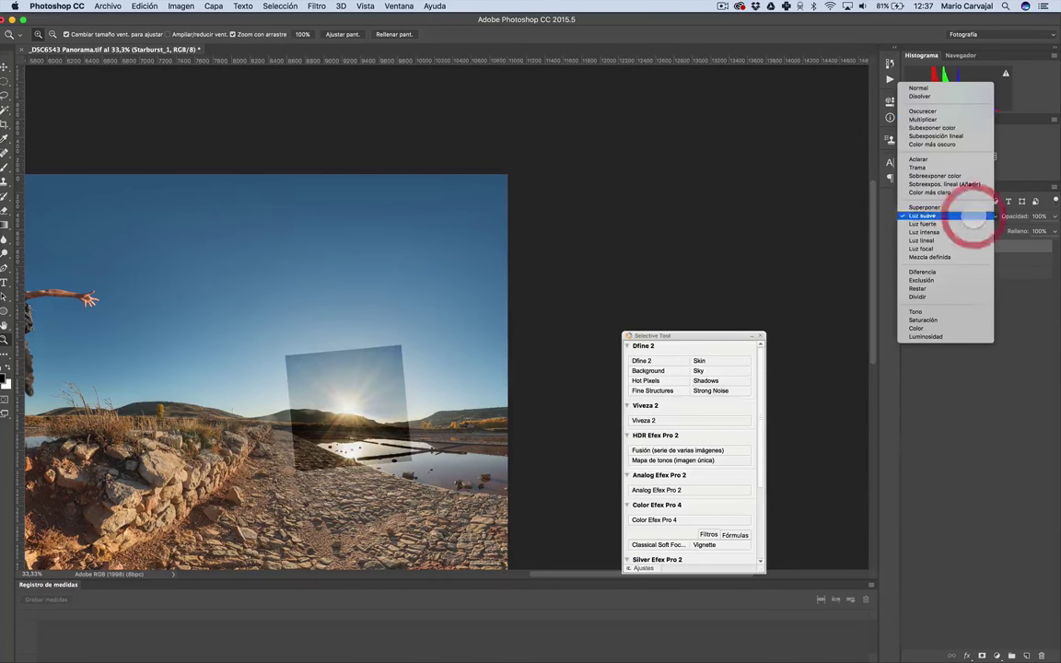
{"action": "left_click", "coordinate": [918, 167]}
- Zoom in on the sun and fine-tune the starburst's rotation and position
{"action": "left_click", "coordinate": [361, 412]}
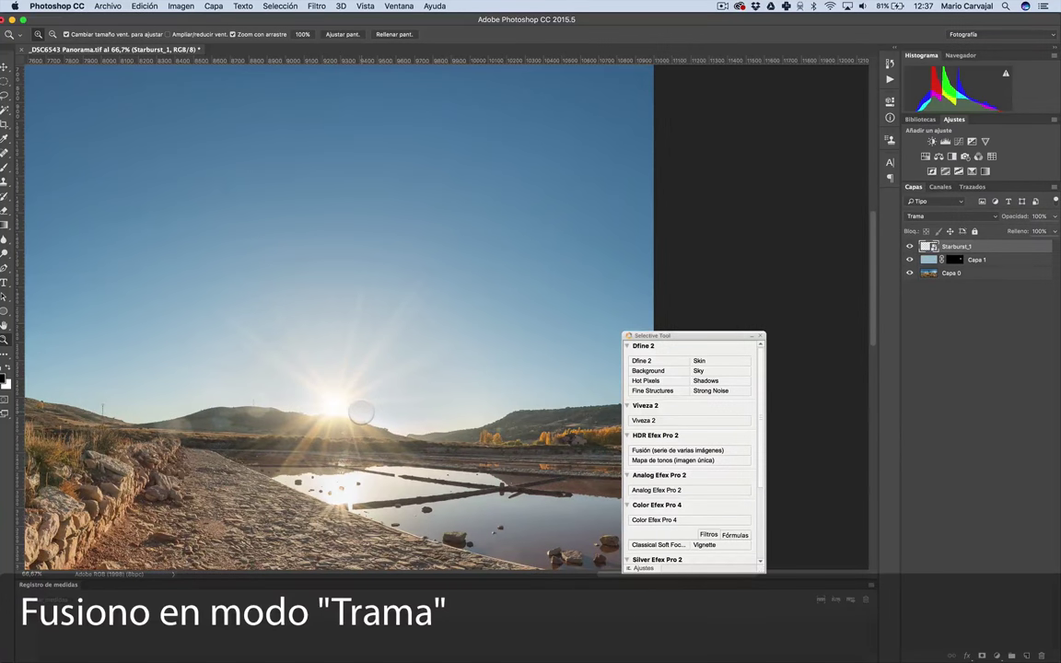
{"action": "key", "text": "ctrl+t"}
{"action": "left_click_drag", "start_coordinate": [419, 322], "coordinate": [414, 308]}
{"action": "key", "text": "Return"}
{"action": "left_click_drag", "start_coordinate": [336, 405], "coordinate": [344, 406]}
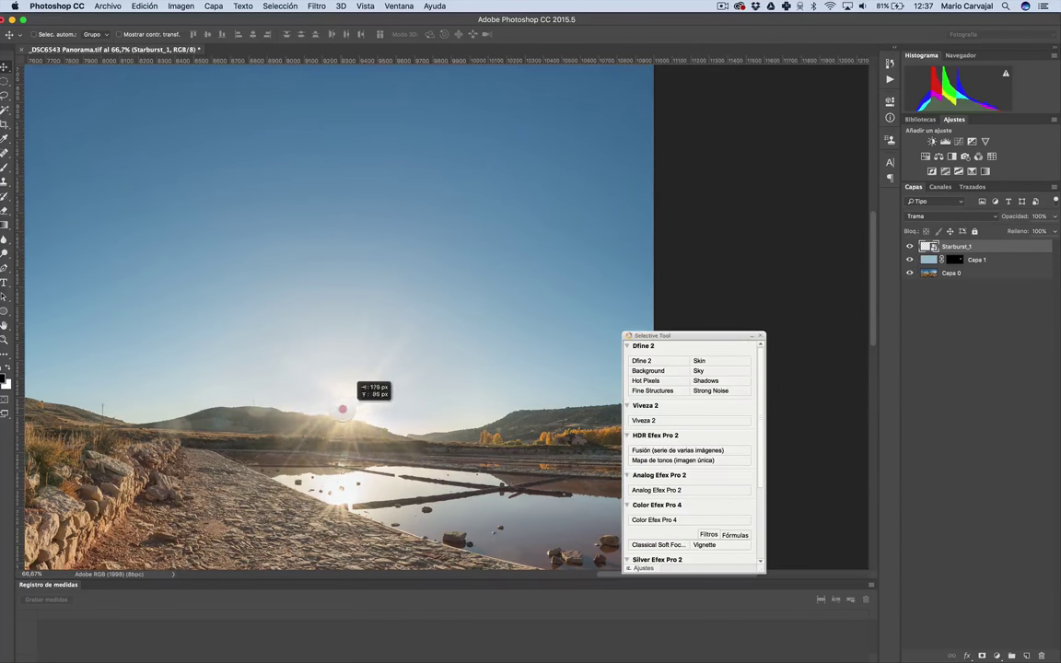
{"action": "left_click", "coordinate": [315, 6]}
{"action": "mouse_move", "coordinate": [335, 137]}
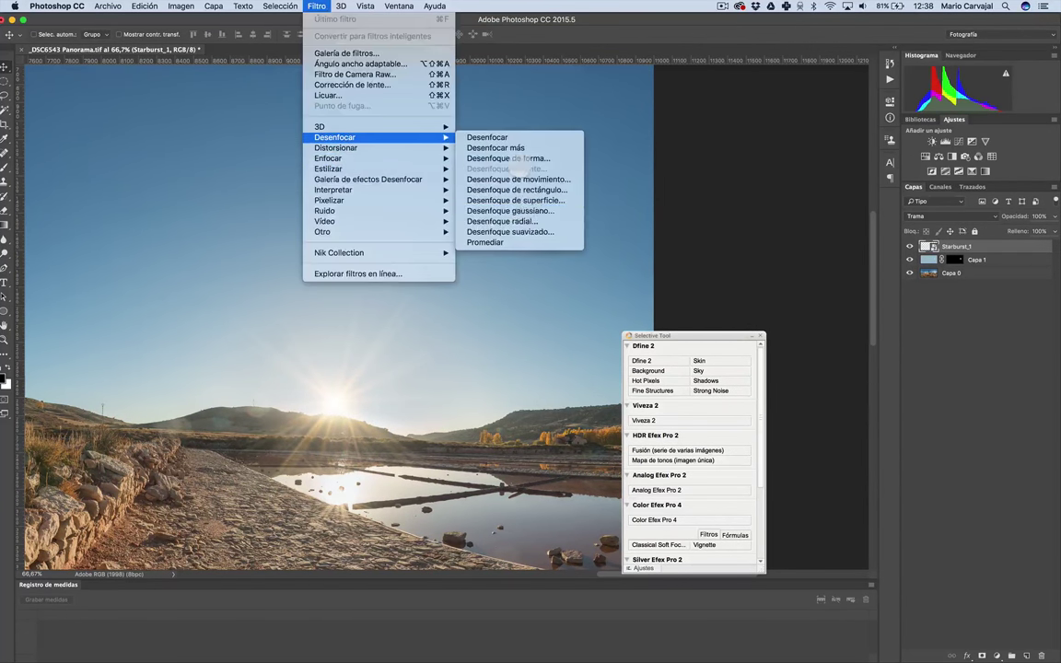
- Motion-blur the starburst and lower the Capa 1 glow layer to 64% opacity
{"action": "left_click", "coordinate": [537, 179]}
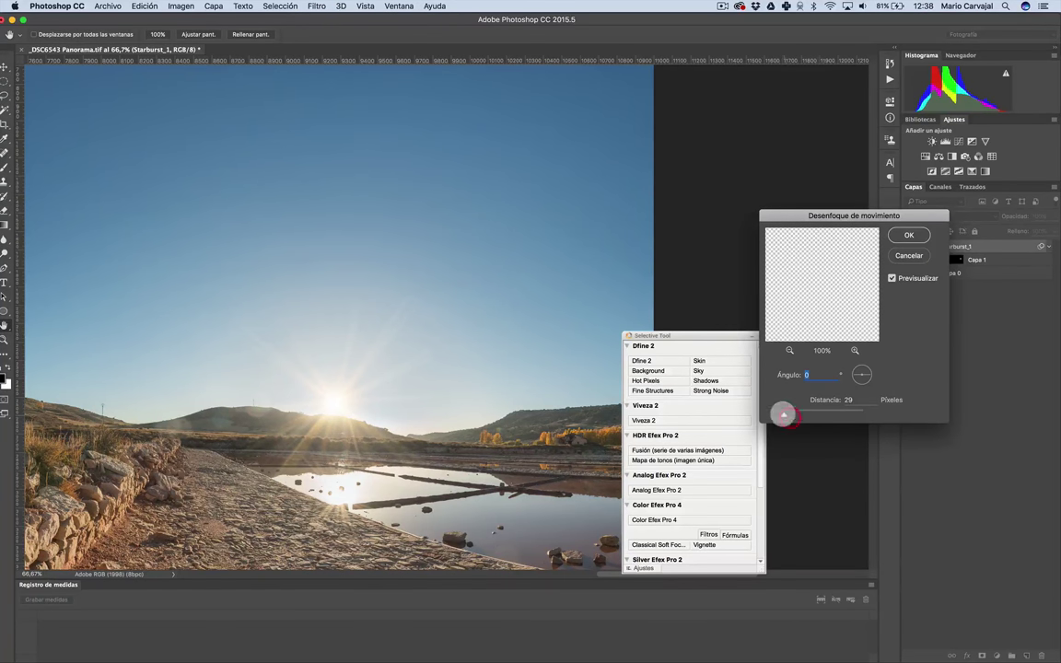
{"action": "left_click", "coordinate": [908, 235]}
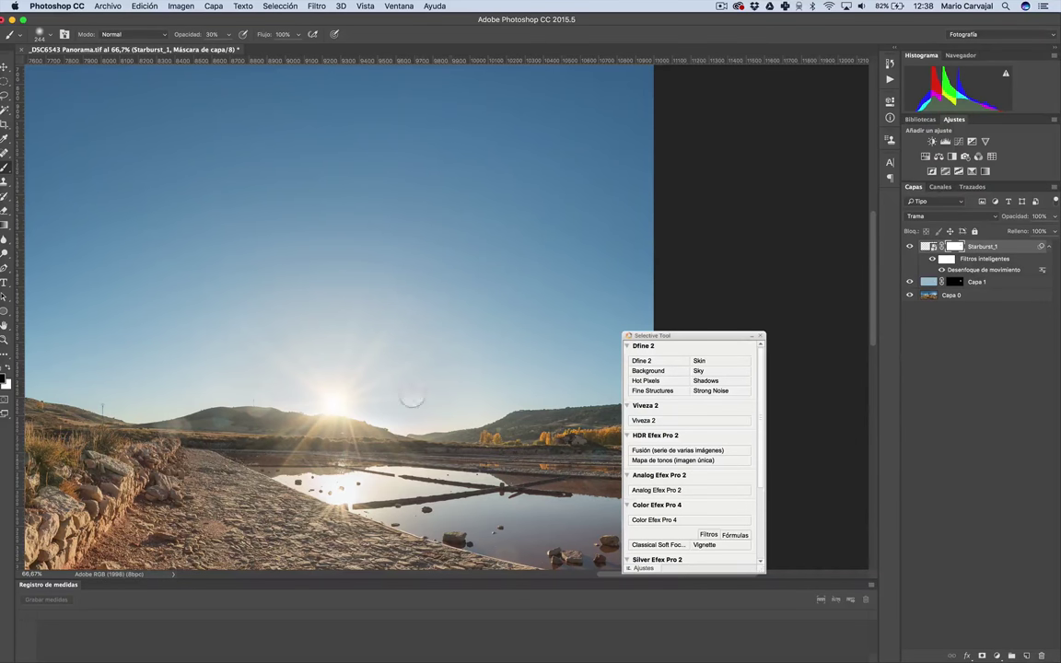
{"action": "key", "text": "z"}
{"action": "left_click", "coordinate": [443, 351], "text": "alt"}
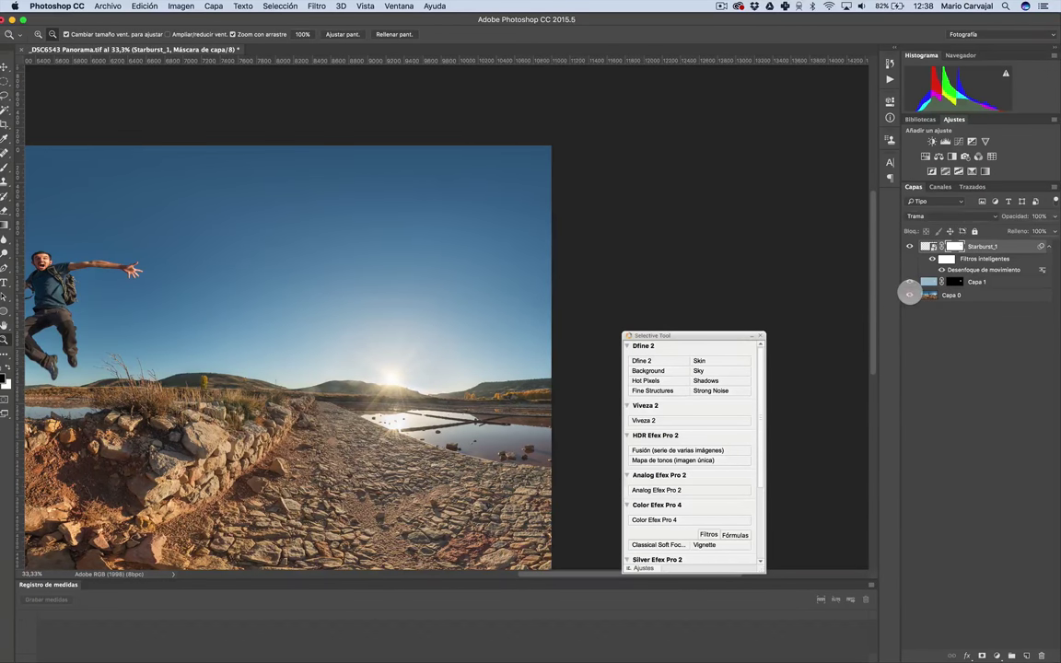
{"action": "left_click", "coordinate": [931, 282]}
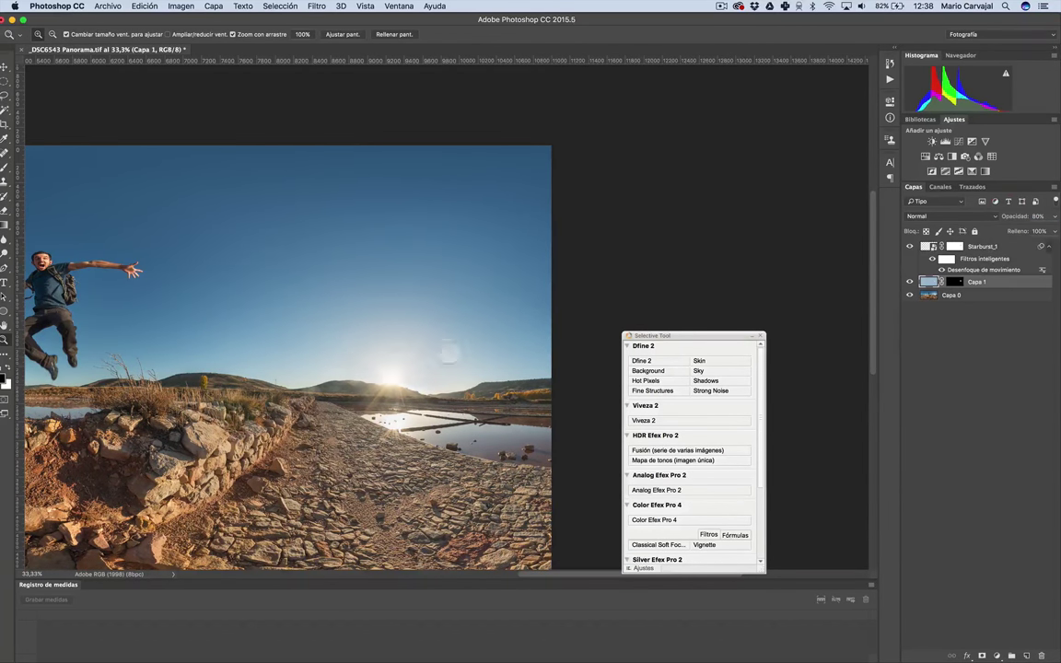
{"action": "left_click", "coordinate": [397, 358]}
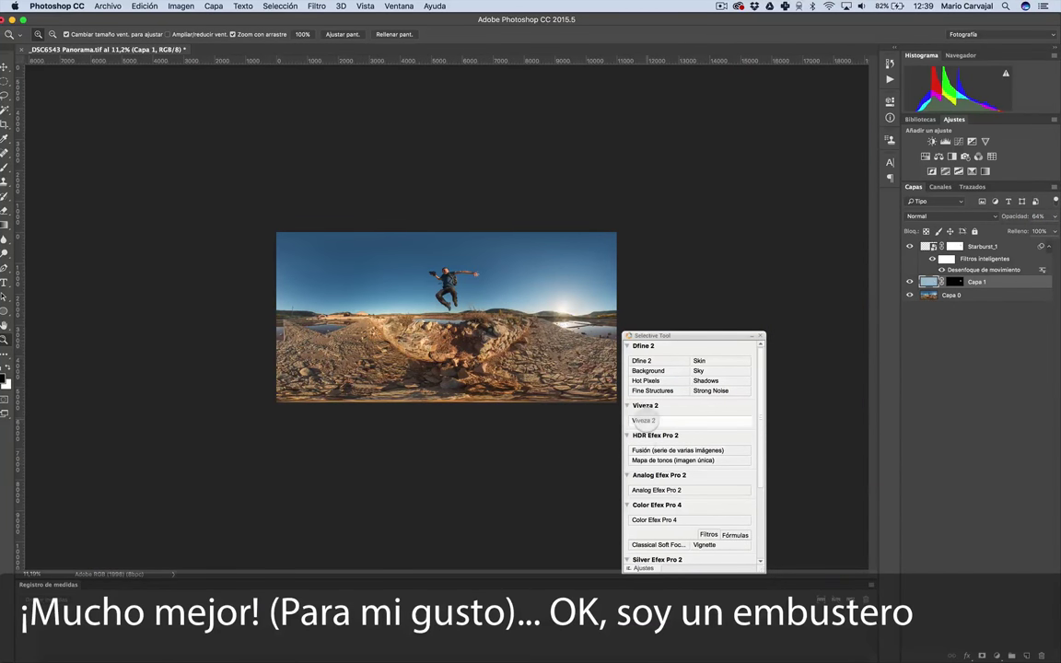
- Apply Viveza 2 with contrast and structure tweaks and shadows reduced to 16%
{"action": "left_click", "coordinate": [646, 420]}
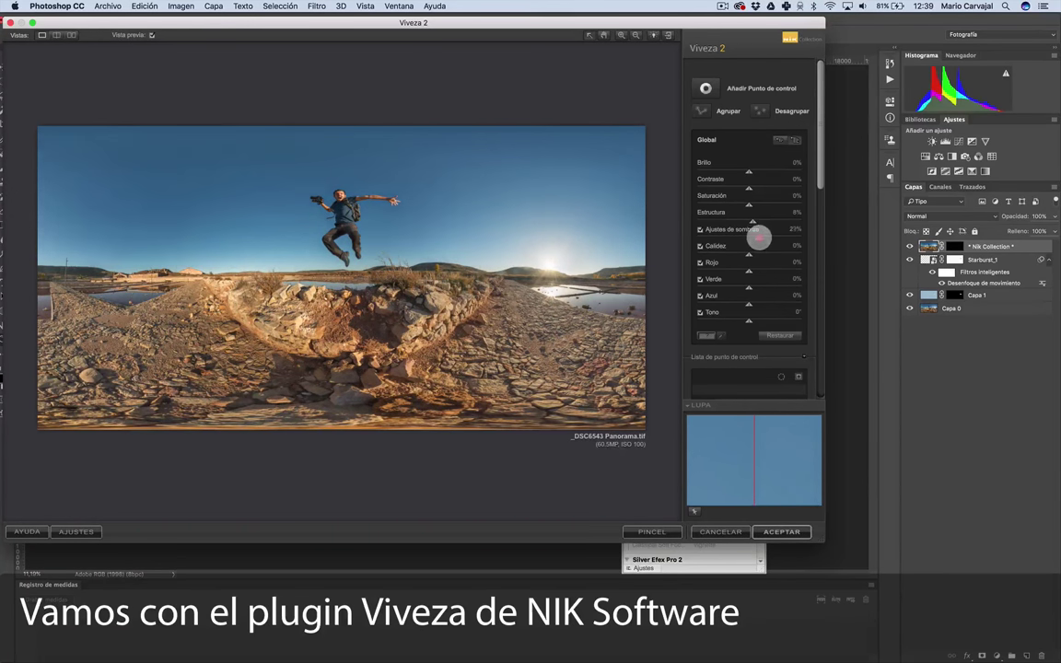
{"action": "left_click_drag", "start_coordinate": [758, 238], "coordinate": [755, 238]}
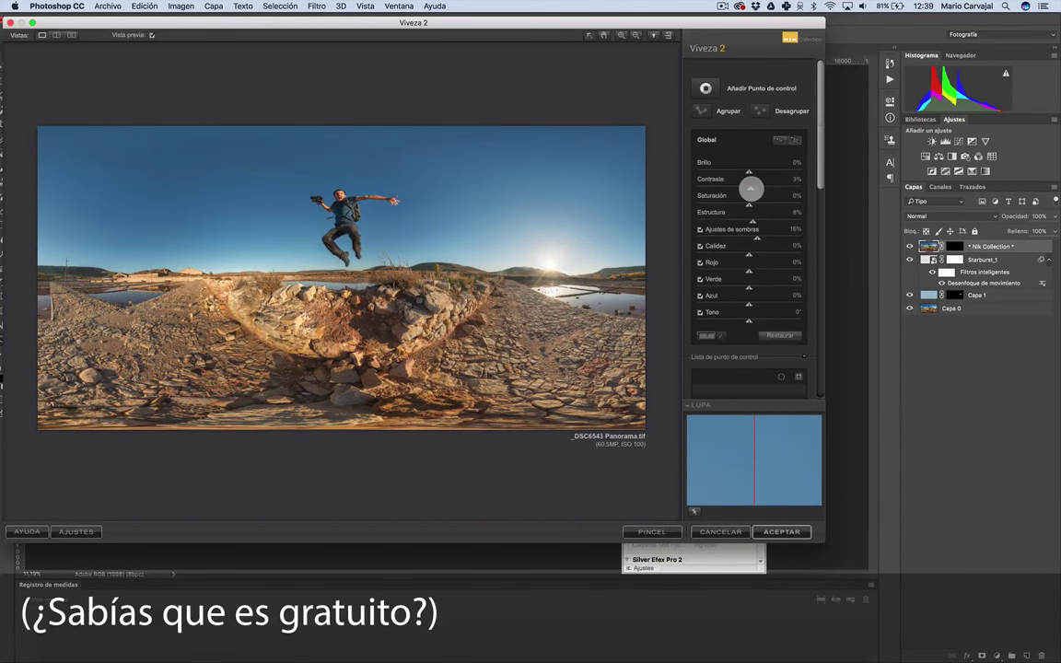
{"action": "left_click", "coordinate": [781, 532]}
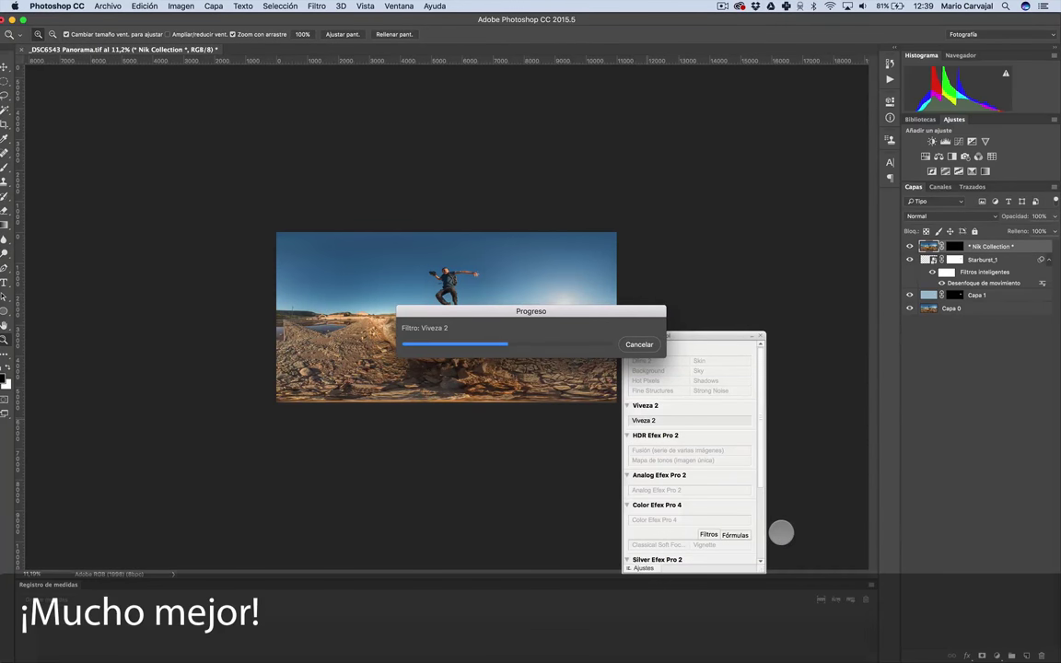
- Duplicate the Viveza 2 layer and apply Enfoque suavizado: 99%, 0.8 px radius, 10% noise reduction
{"action": "key", "text": "super+j"}
{"action": "left_click", "coordinate": [316, 6]}
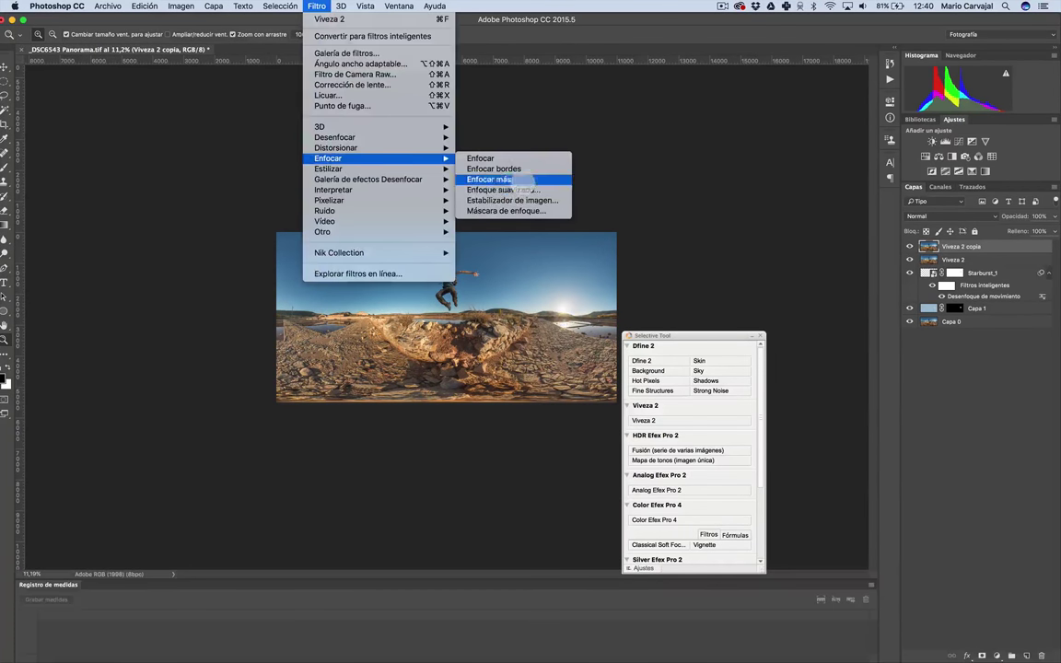
{"action": "left_click", "coordinate": [516, 191]}
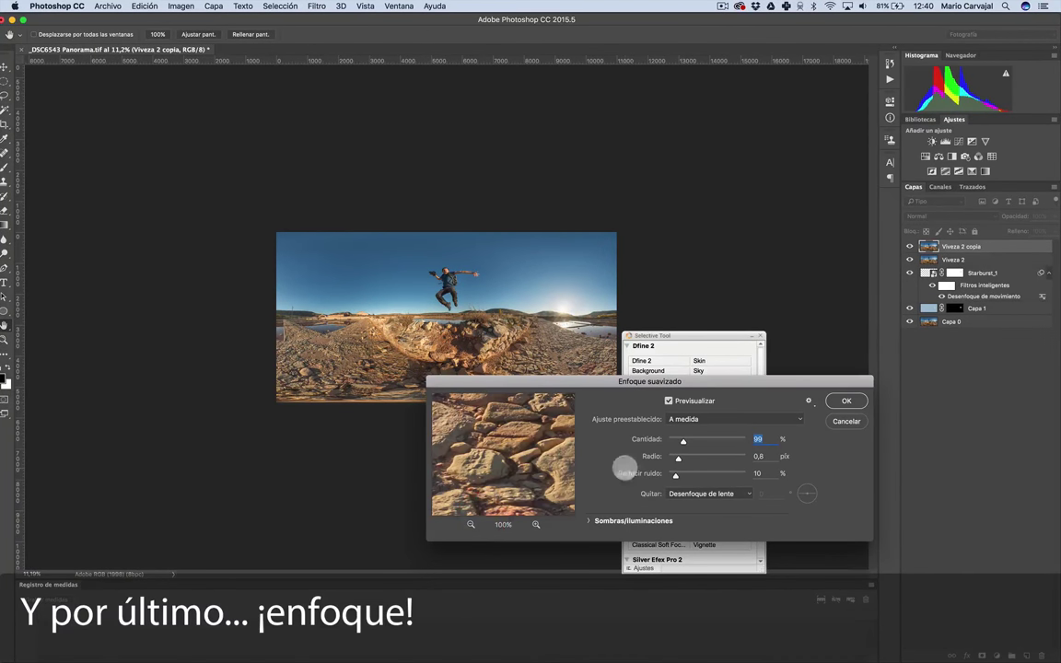
{"action": "left_click", "coordinate": [845, 401]}
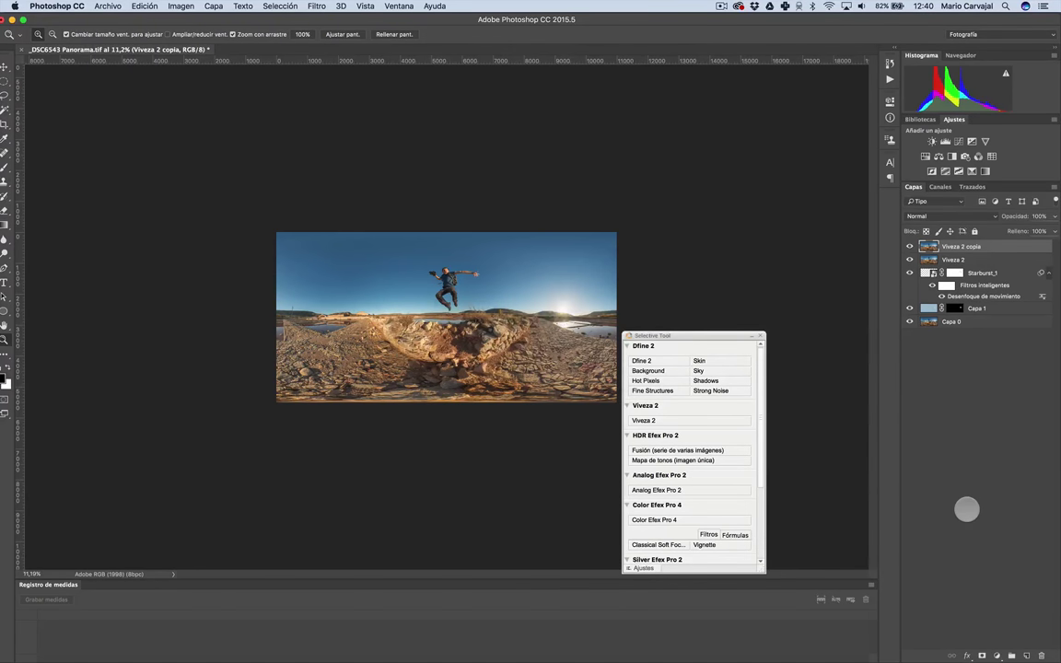
{"action": "left_click_drag", "start_coordinate": [454, 320], "coordinate": [632, 269]}
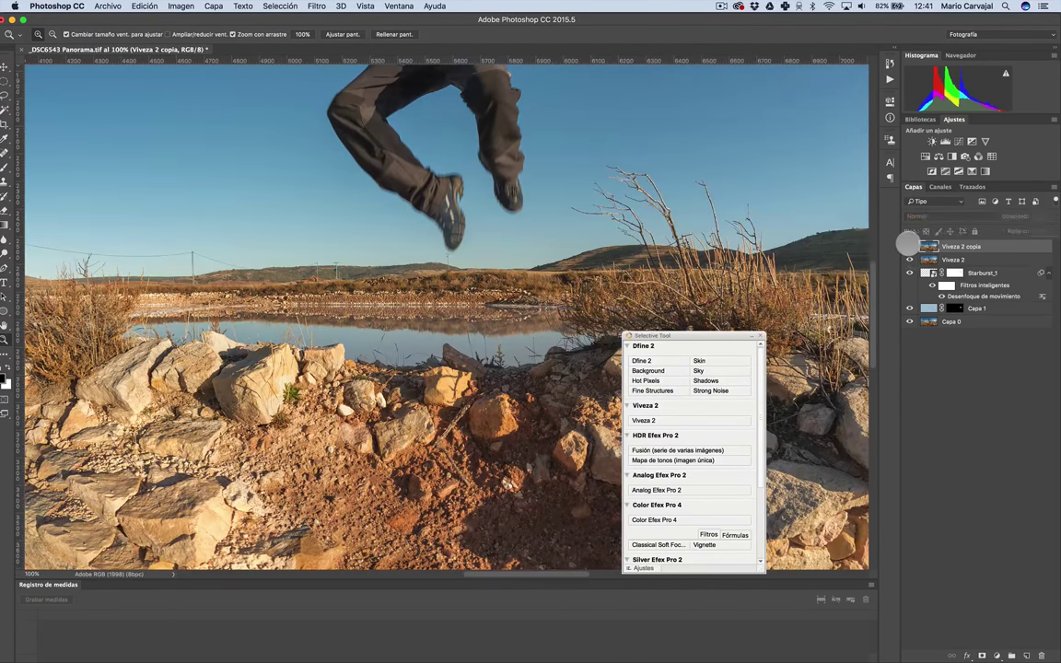
- Mask Viveza 2 copia with a sky-to-horizon black-to-white gradient and paint white over the jumping man
{"action": "key", "text": "ctrl+shift+m"}
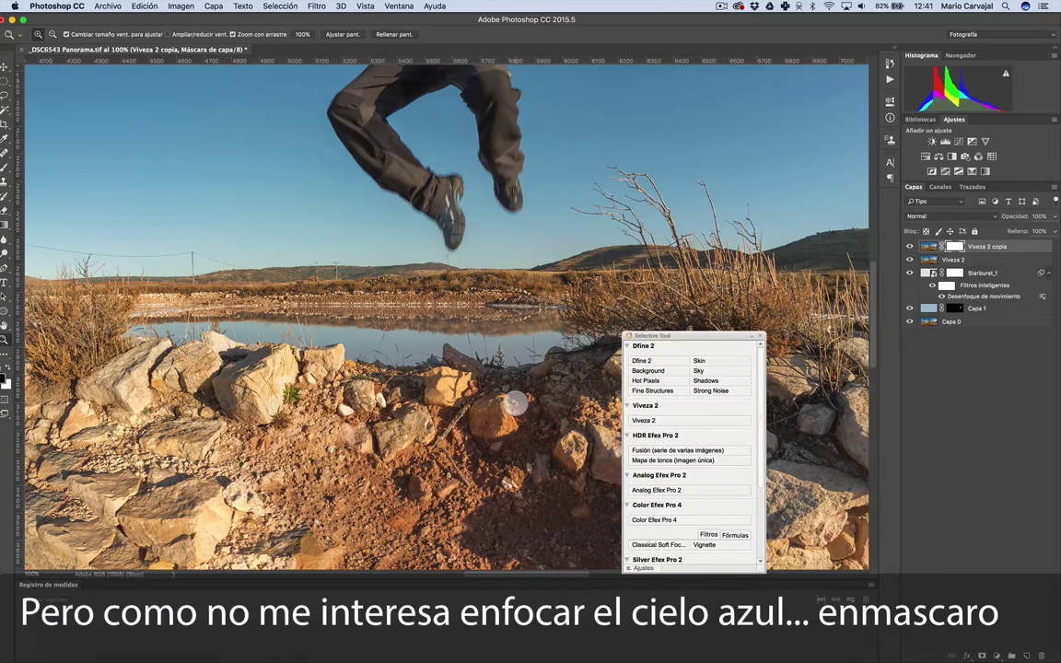
{"action": "key", "text": "ctrl+0"}
{"action": "key", "text": "g"}
{"action": "left_click_drag", "start_coordinate": [447, 168], "coordinate": [446, 324]}
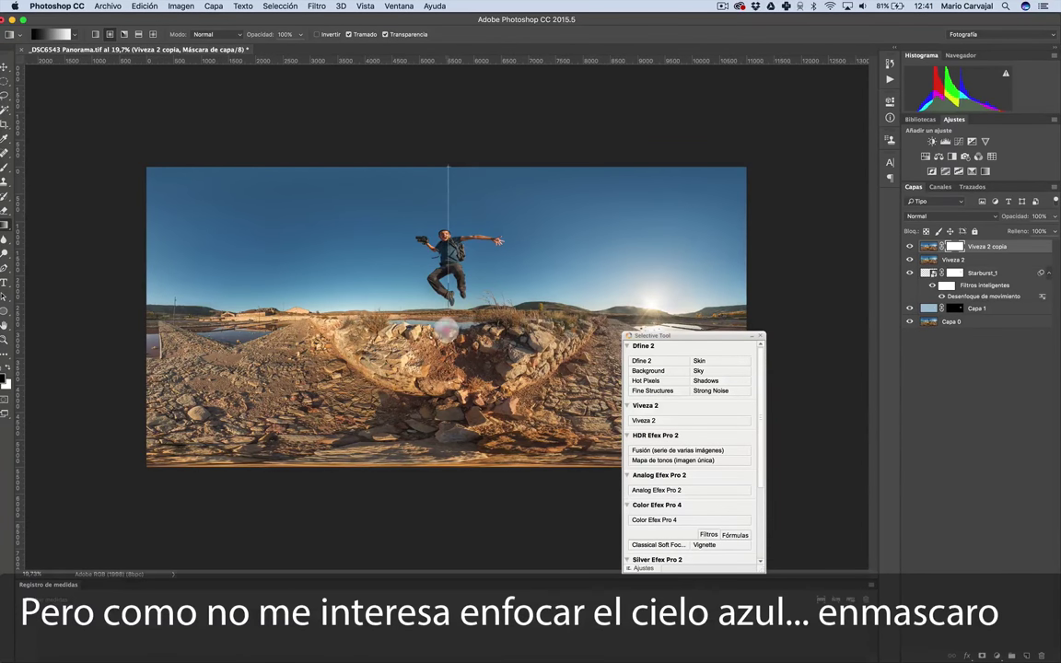
{"action": "left_click_drag", "start_coordinate": [448, 173], "coordinate": [447, 313]}
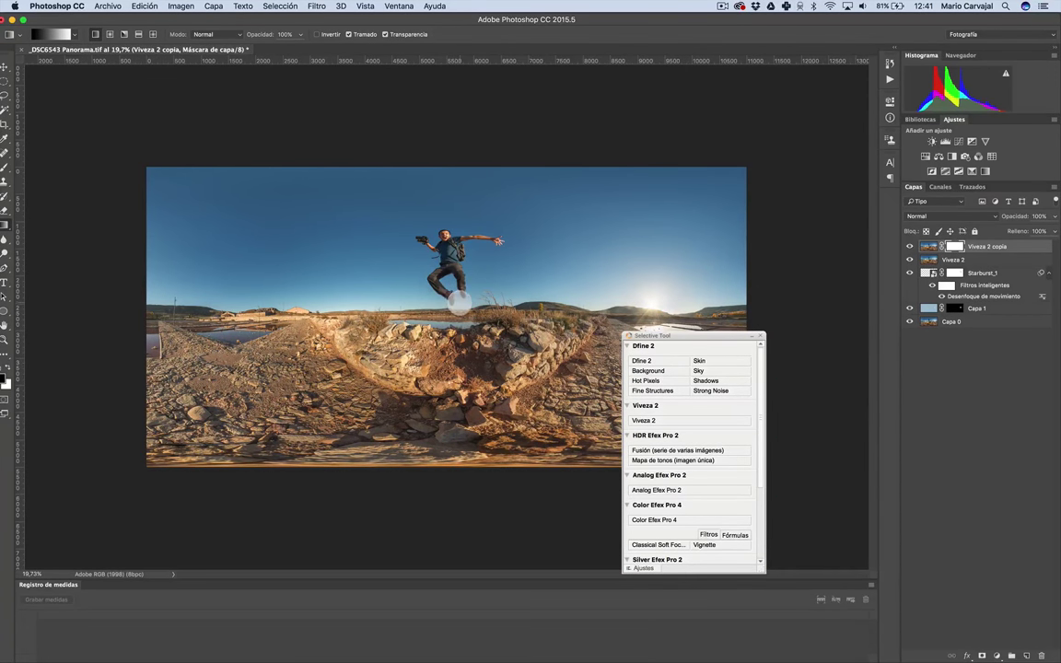
{"action": "key", "text": "b"}
{"action": "key", "text": "ctrl+1"}
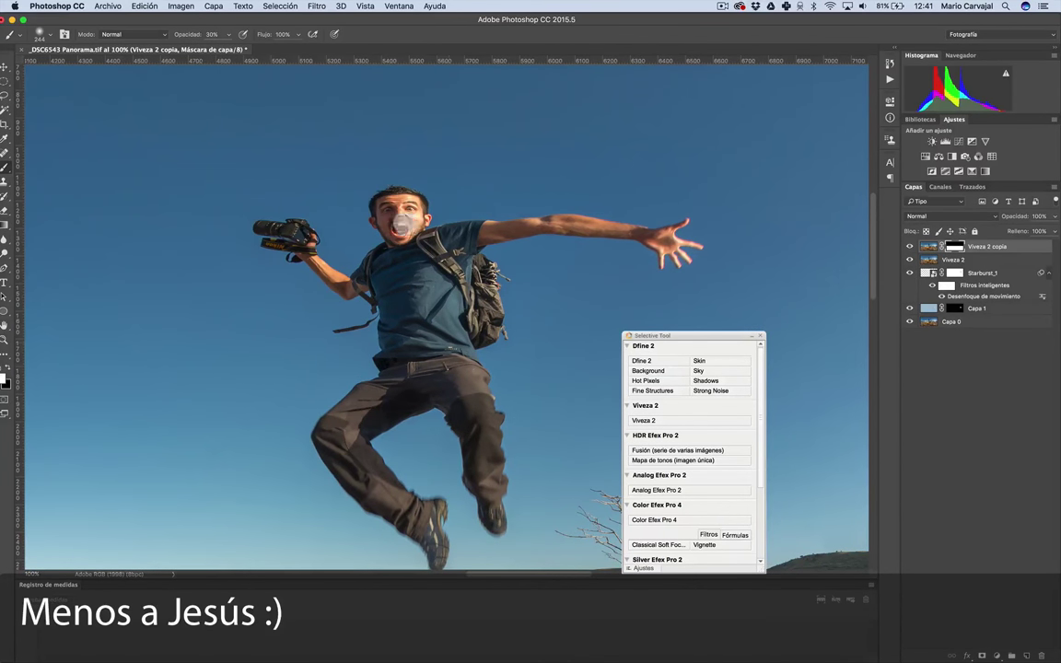
{"action": "key", "text": "0"}
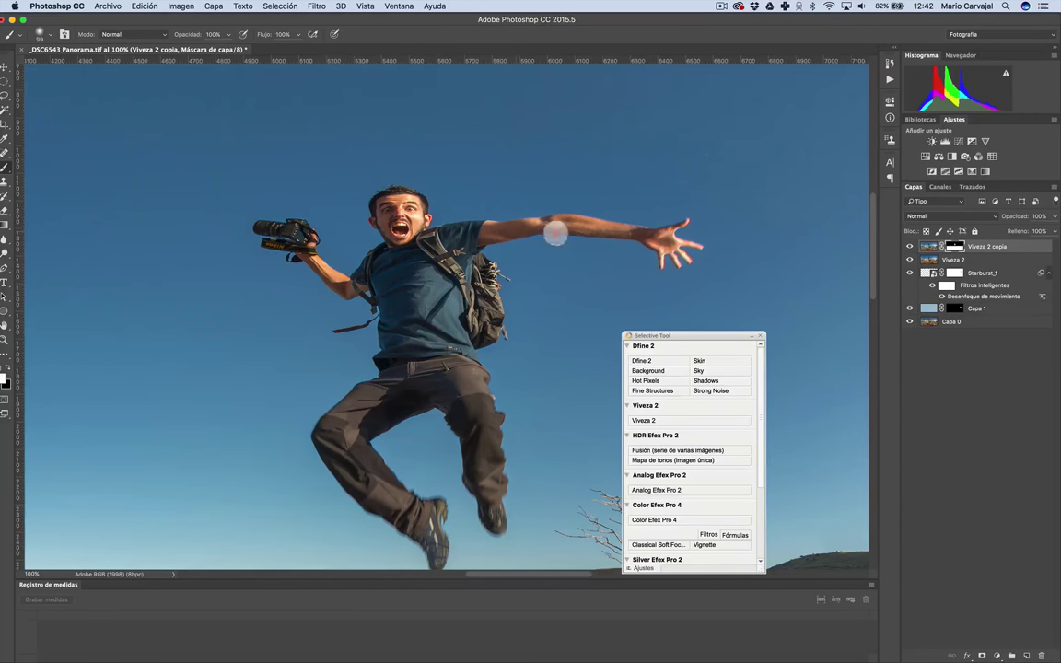
{"action": "key", "text": "z"}
{"action": "left_click", "coordinate": [563, 346], "text": "alt"}
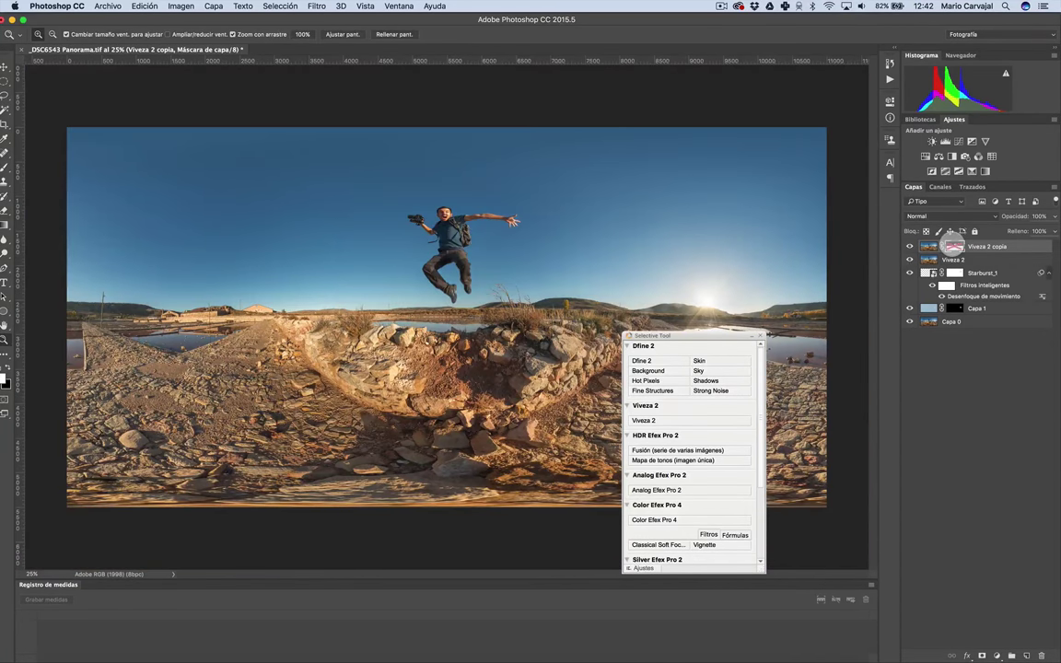
{"action": "left_click", "coordinate": [953, 246], "text": "alt"}
- Flatten the image to a single layer and convert it to the sRGB profile
{"action": "right_click", "coordinate": [887, 246]}
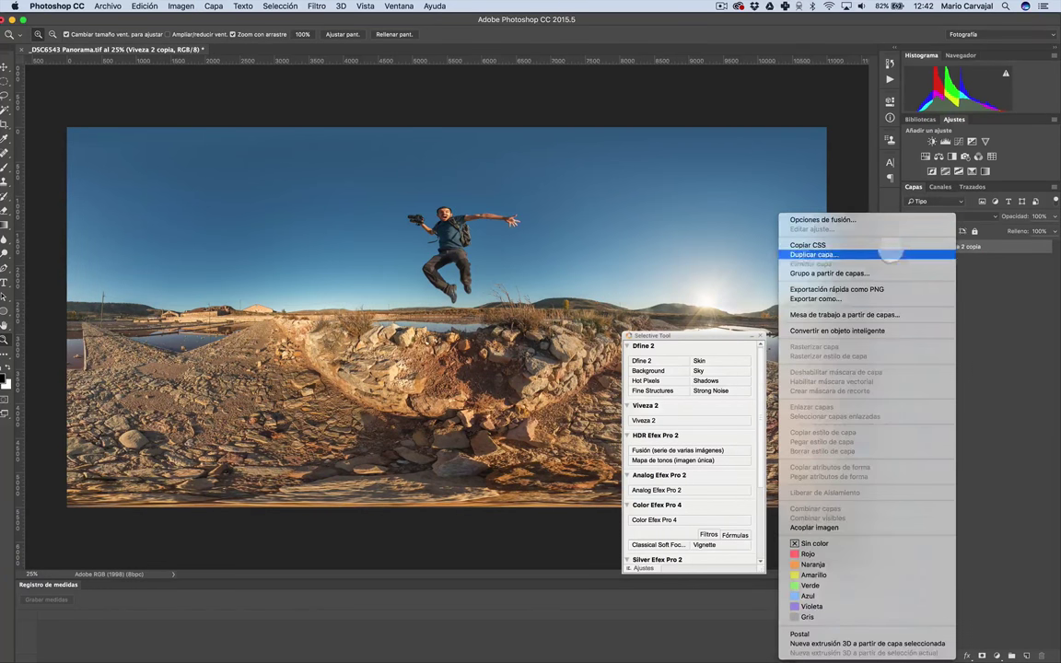
{"action": "left_click", "coordinate": [817, 526]}
{"action": "left_click_drag", "start_coordinate": [645, 335], "coordinate": [897, 429]}
{"action": "left_click", "coordinate": [181, 7]}
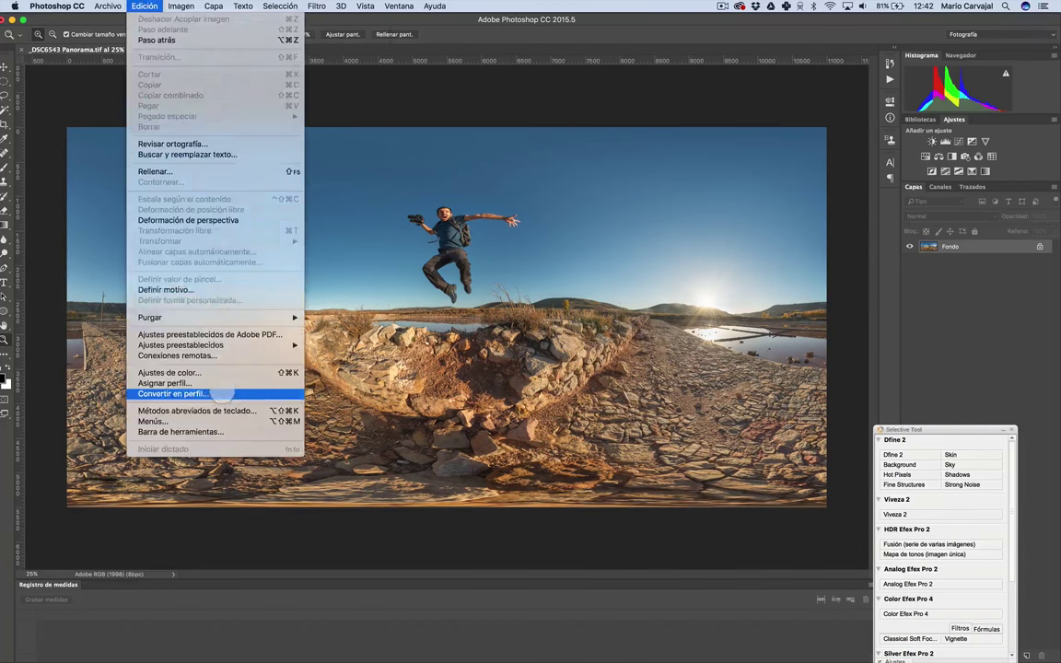
{"action": "left_click", "coordinate": [175, 387]}
{"action": "left_click", "coordinate": [300, 230]}
{"action": "left_click", "coordinate": [107, 6]}
- Save the panorama as _DSC6543 Panorama.tif and save the PTGui project
{"action": "left_click", "coordinate": [138, 120]}
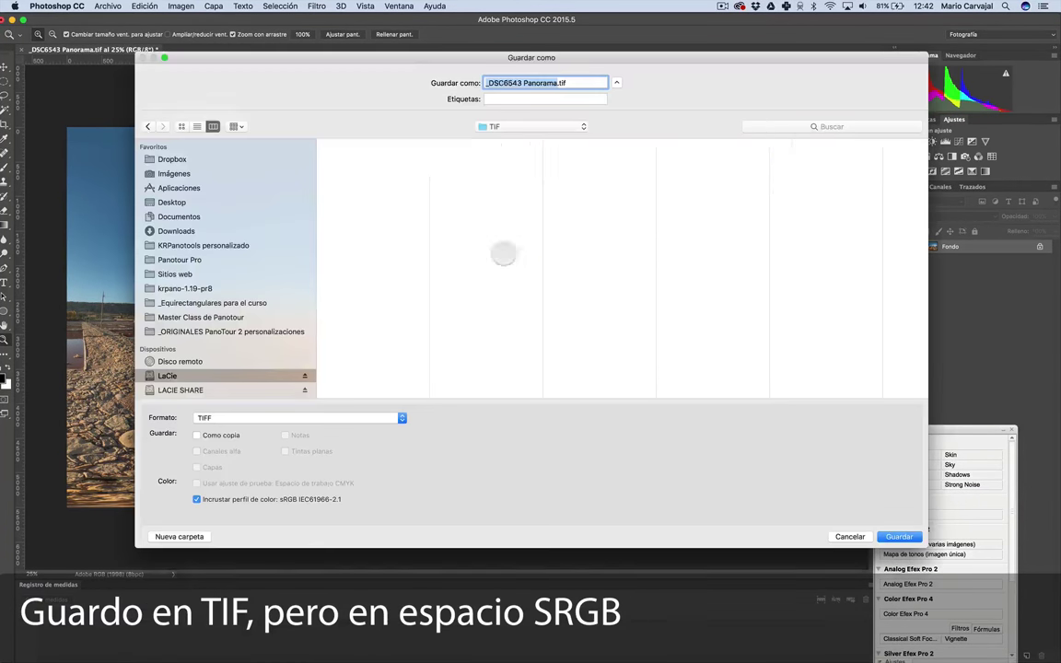
{"action": "key", "text": "Return"}
{"action": "left_click", "coordinate": [681, 262]}
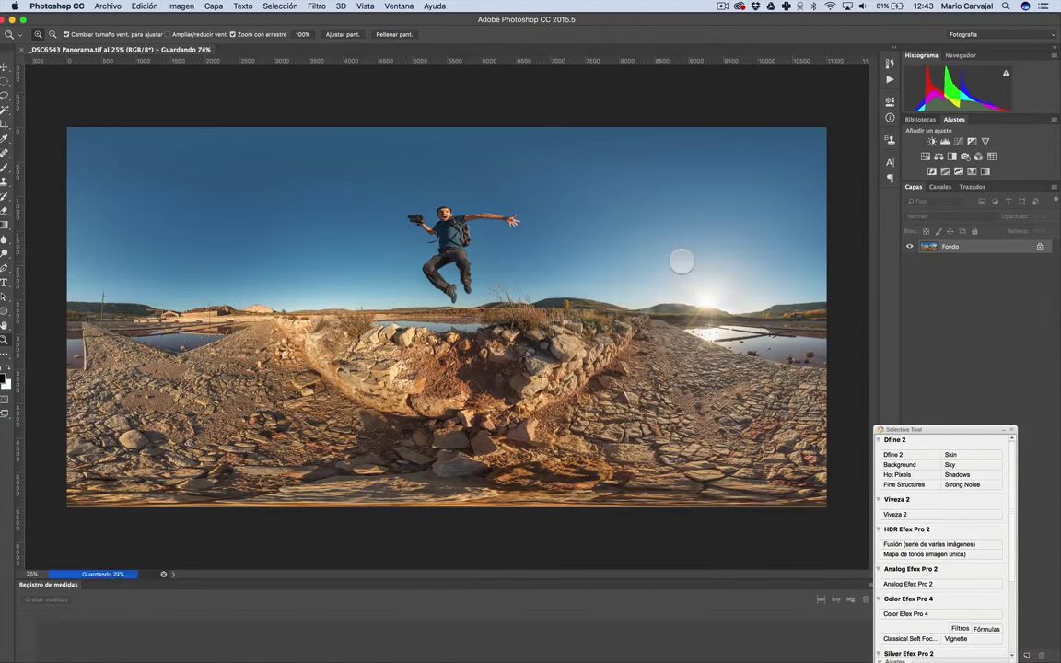
{"action": "key", "text": "super+Tab"}
{"action": "key", "text": "super+s"}
{"action": "key", "text": "Return"}
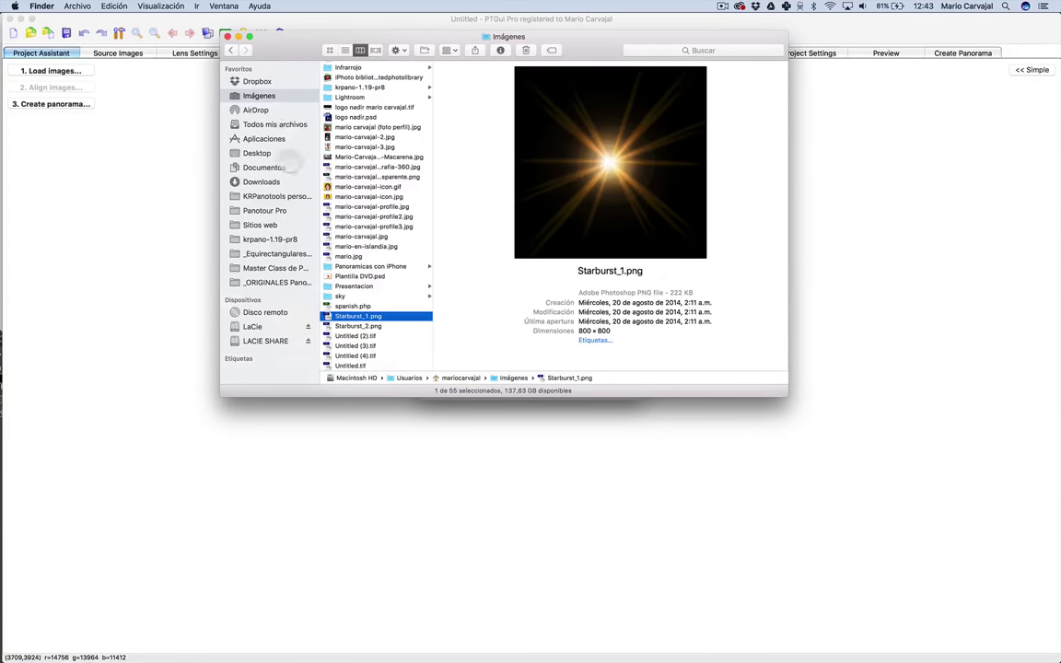
- Reveal the original photo in Finder from Lightroom and select _DSC6543 Panorama.tif in the TIF folder
{"action": "key", "text": "super+Tab"}
{"action": "key", "text": "super+Tab"}
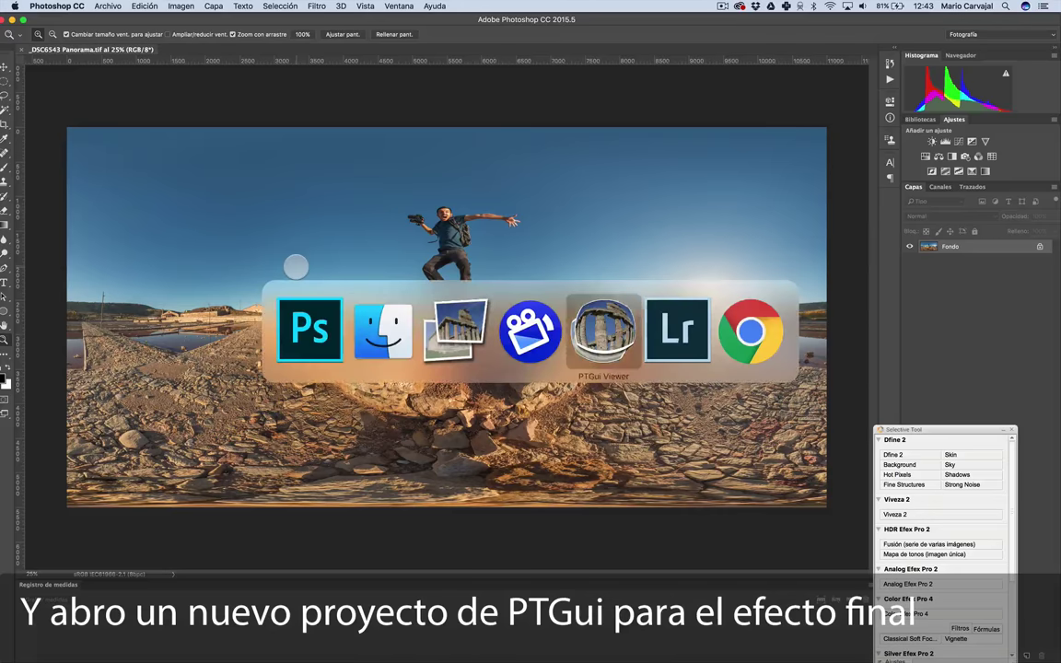
{"action": "key", "text": "Tab"}
{"action": "key", "text": "Tab"}
{"action": "key", "text": "Tab"}
{"action": "right_click", "coordinate": [28, 603]}
{"action": "left_click", "coordinate": [96, 333]}
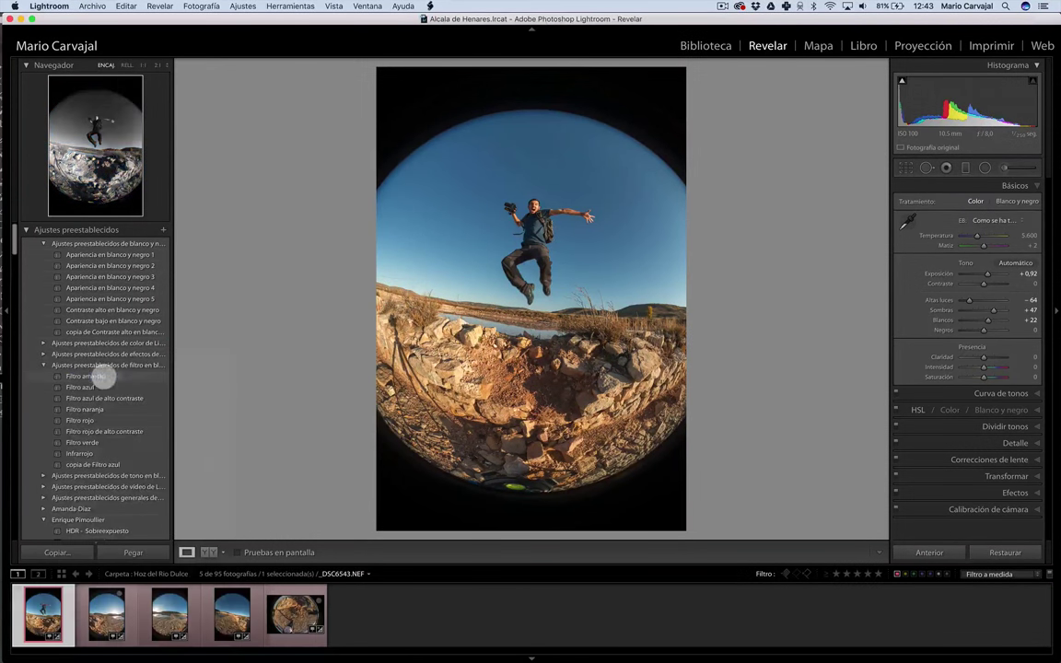
{"action": "type", "text": "t"}
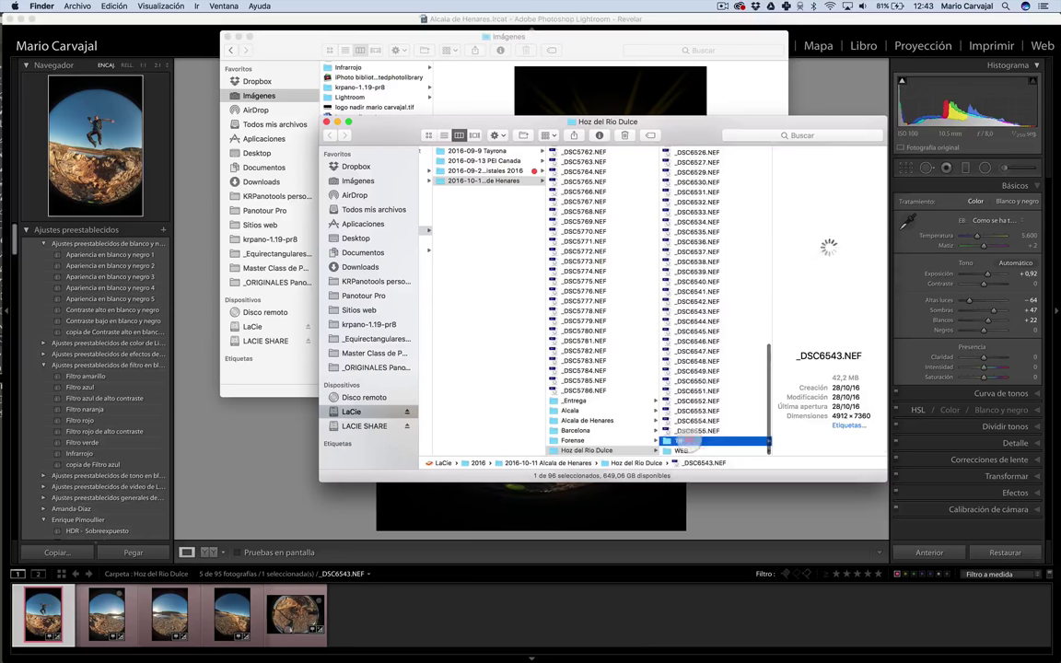
{"action": "key", "text": "Right"}
{"action": "key", "text": "Down"}
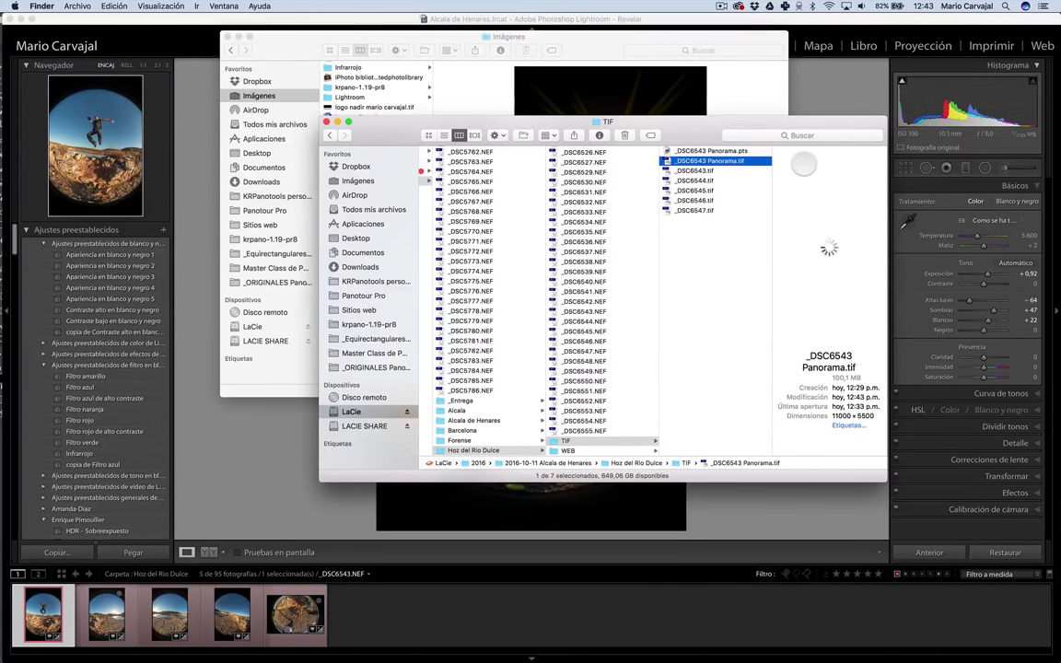
{"action": "key", "text": "super+Tab"}
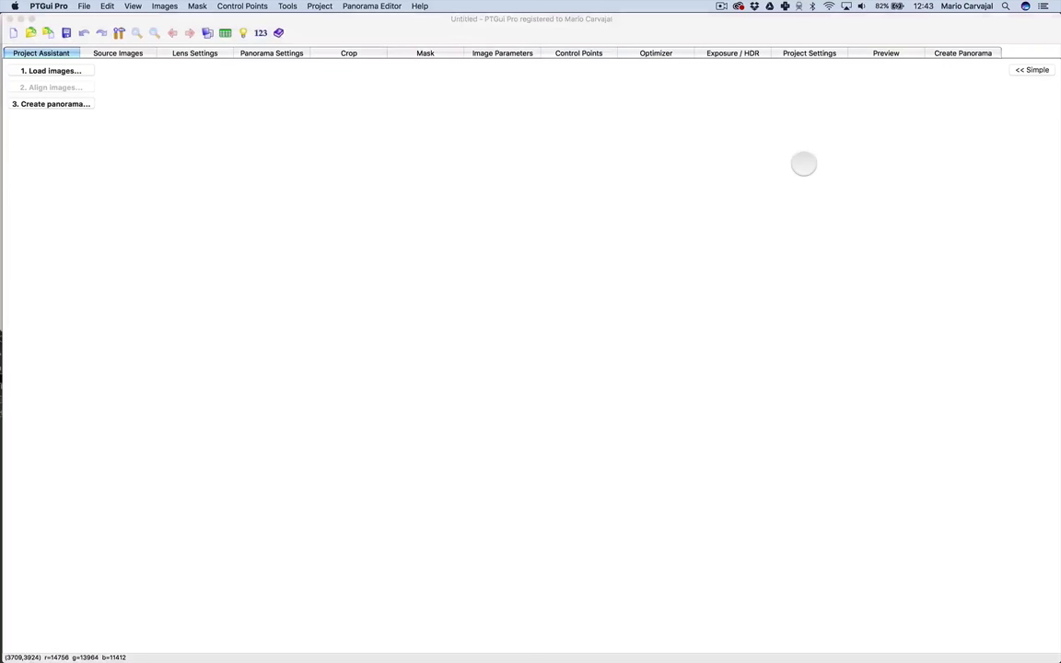
{"action": "key", "text": "super+Tab"}
- Load _DSC6543 Panorama.tif, switch to Little Planet projection and narrow the field of view to 259°
{"action": "left_click_drag", "start_coordinate": [741, 161], "coordinate": [829, 92]}
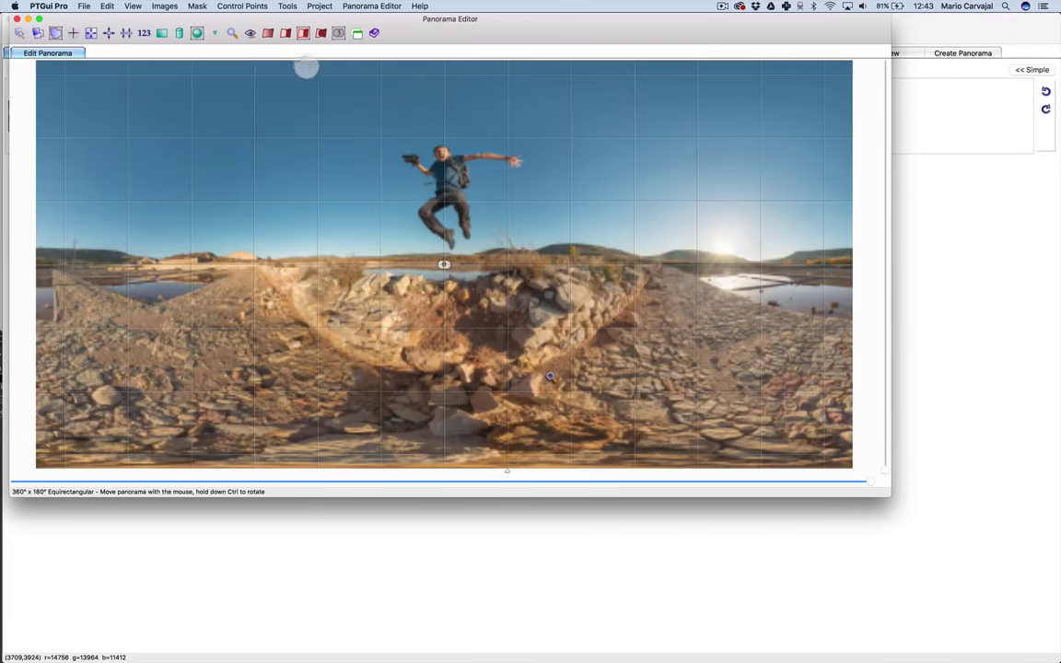
{"action": "left_click", "coordinate": [214, 33]}
{"action": "left_click", "coordinate": [241, 174]}
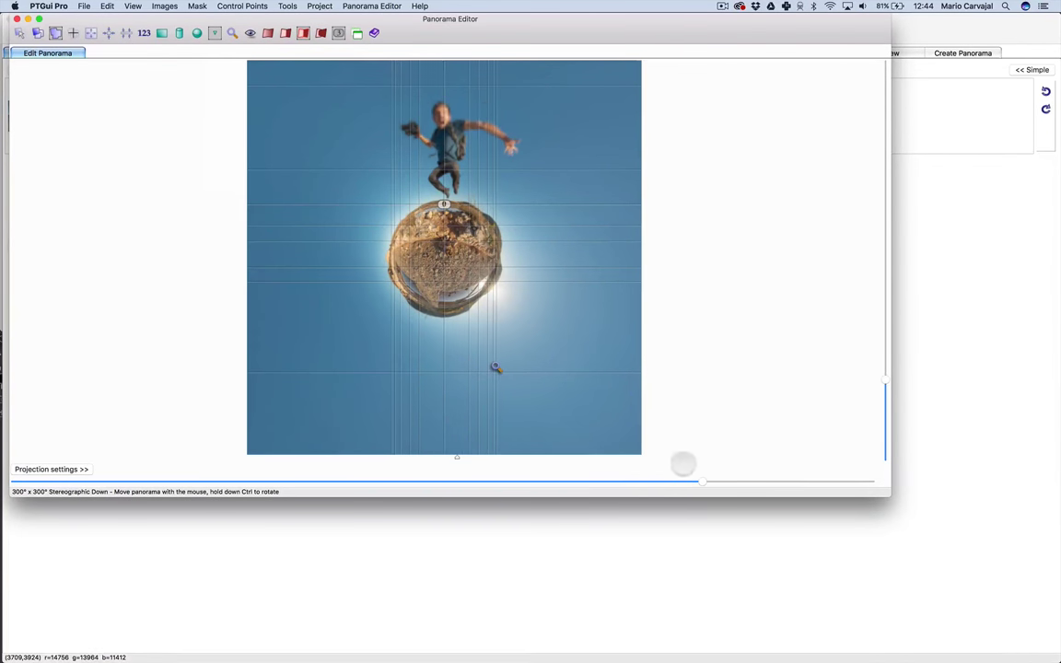
{"action": "left_click_drag", "start_coordinate": [699, 480], "coordinate": [608, 481]}
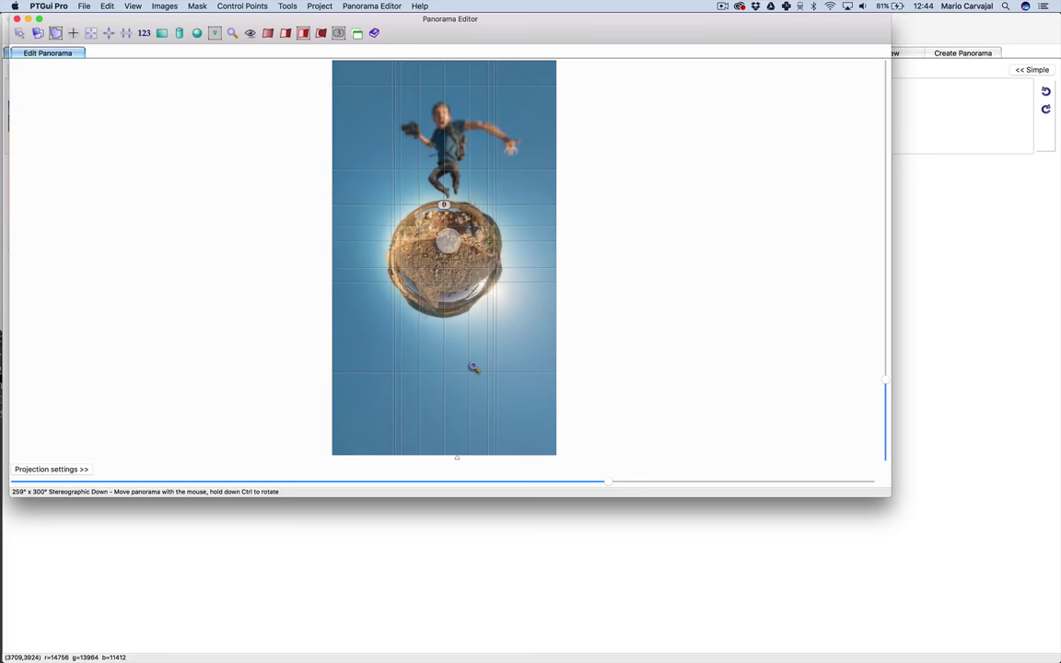
{"action": "left_click", "coordinate": [962, 53]}
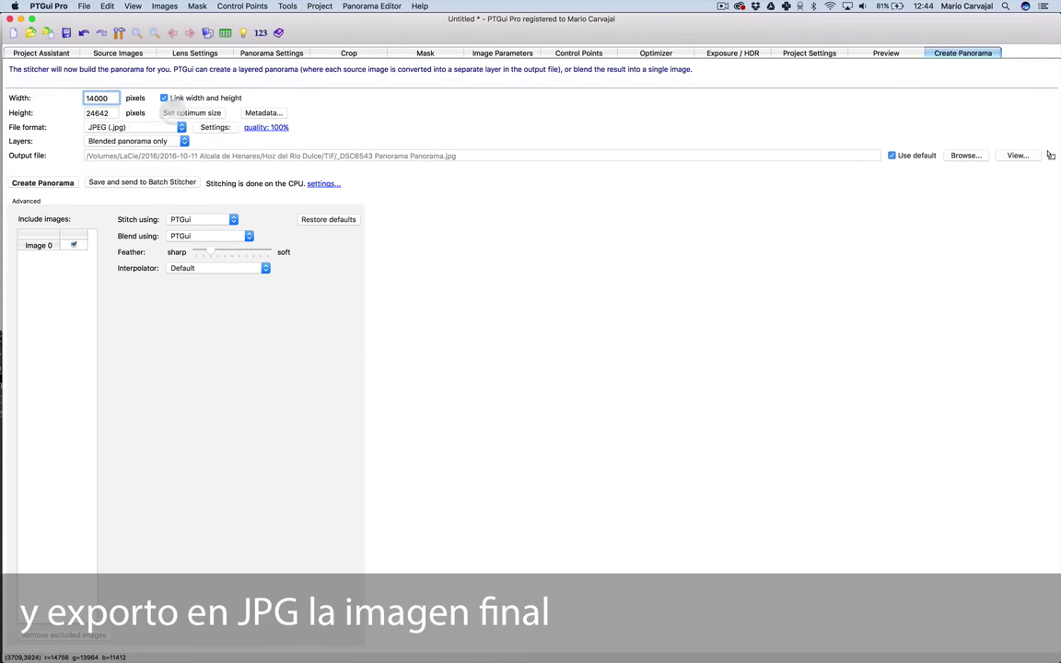
- Set JPEG quality to 80 and create _DSC6543 Panorama Panorama.jpg, overwriting the existing file
{"action": "left_click", "coordinate": [51, 180]}
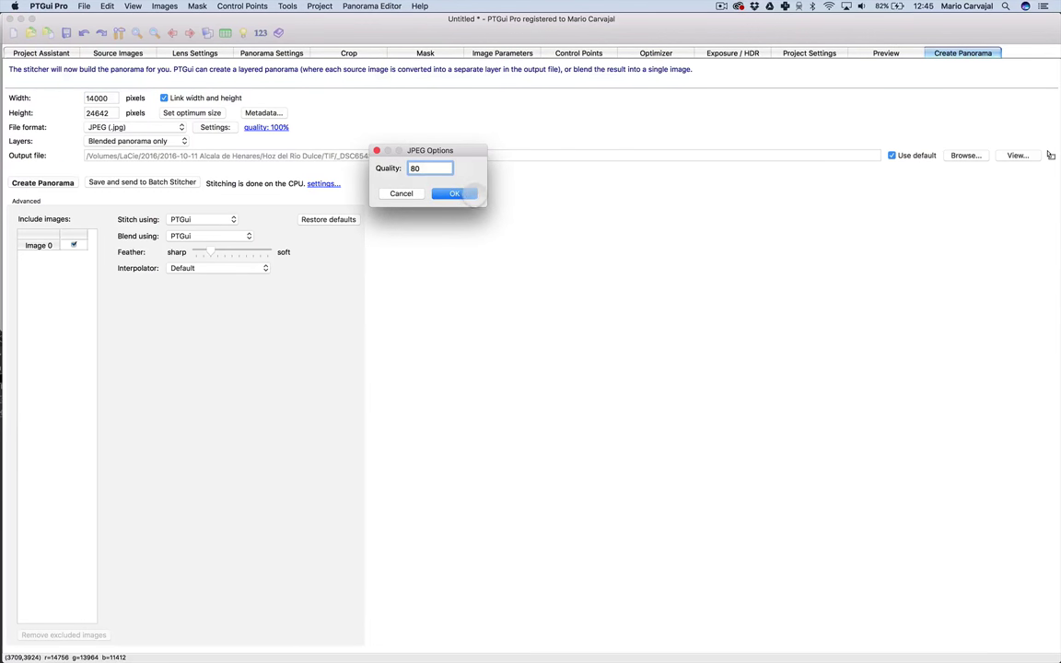
{"action": "left_click", "coordinate": [465, 193]}
{"action": "left_click", "coordinate": [46, 181]}
{"action": "left_click", "coordinate": [713, 335]}
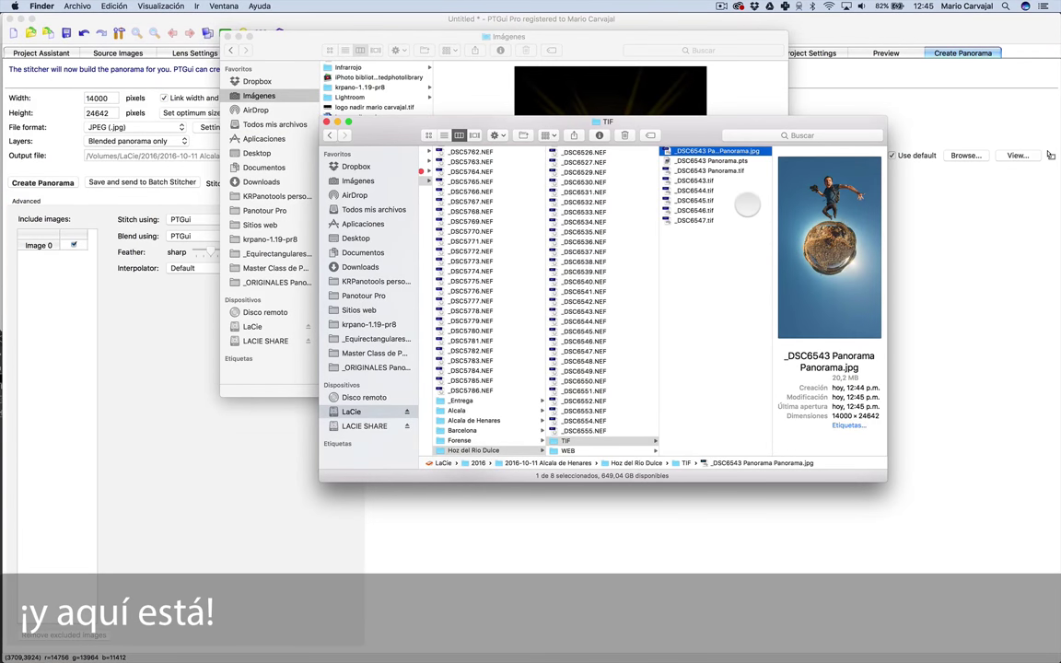
- Quick Look '_DSC6543 Panorama Panorama.jpg' to view the finished little planet with the jumping man
{"action": "key", "text": "space"}
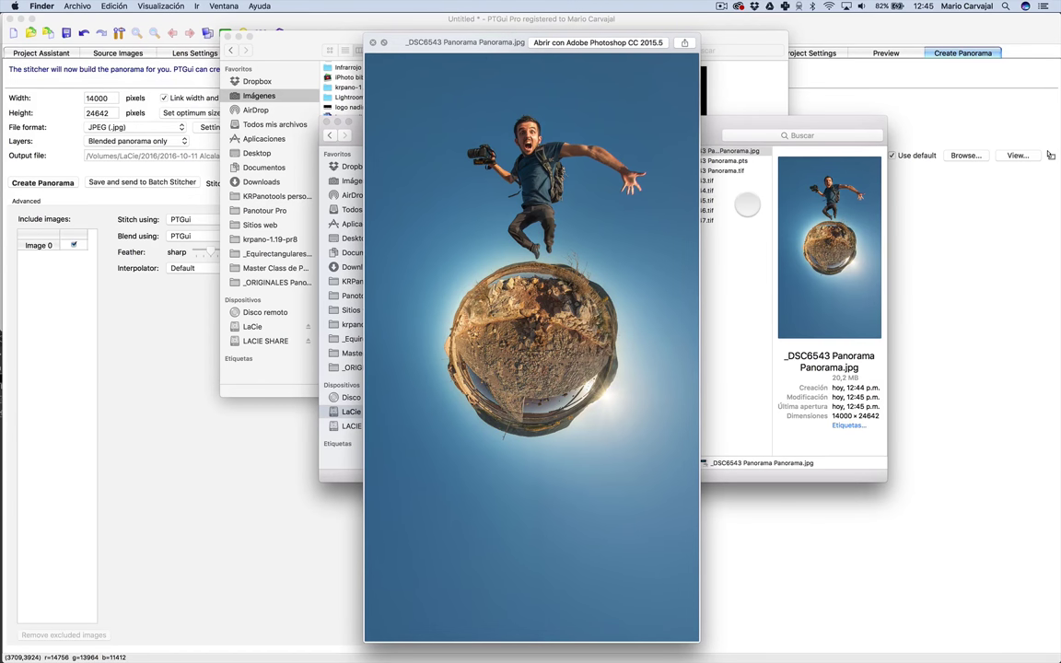